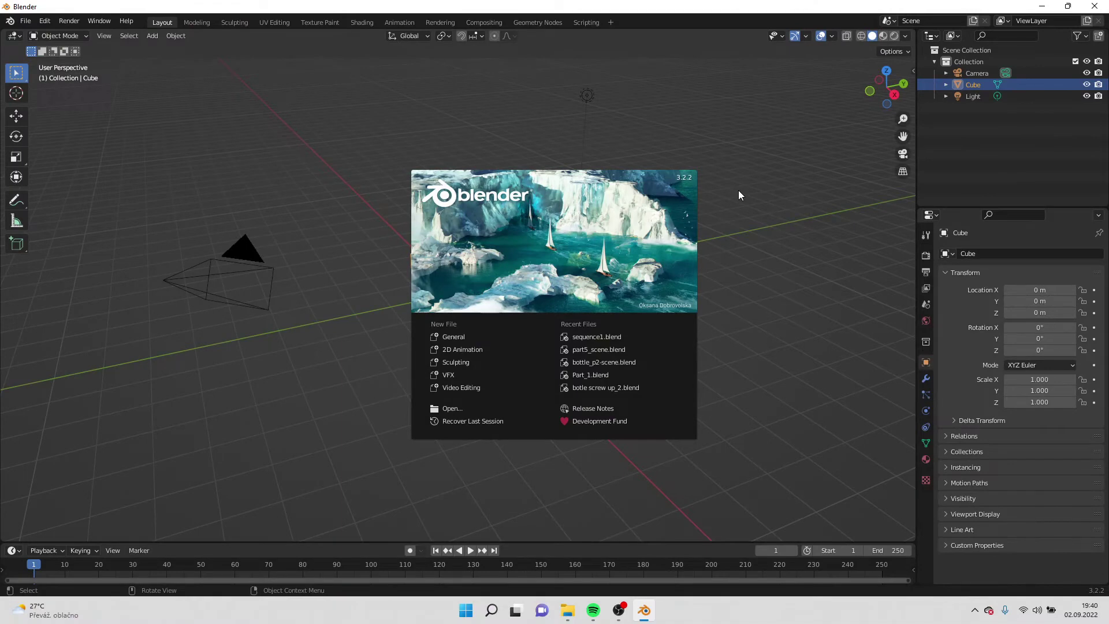
Start a new Video Editing project and close its file browser area so the preview fills the top.
click(479, 390)
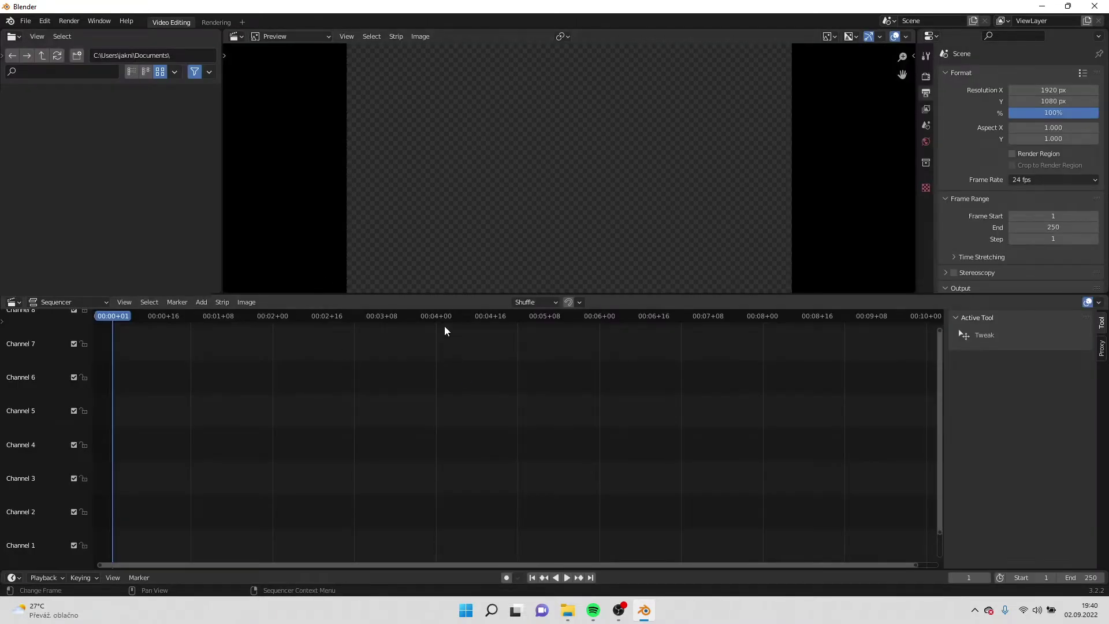
right_click(181, 31)
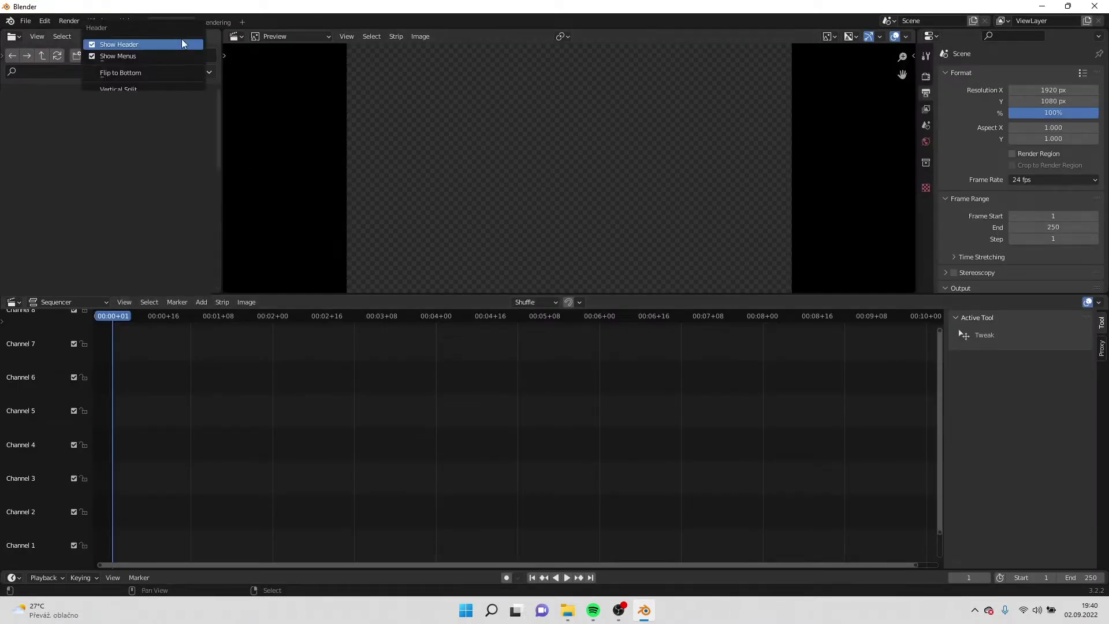
right_click(213, 39)
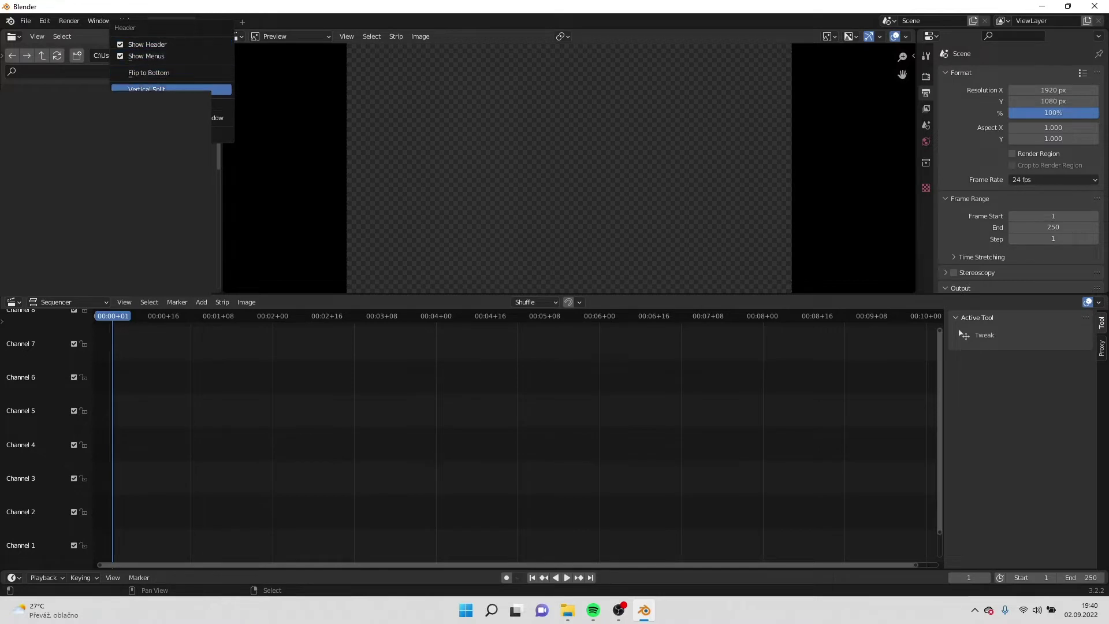
click(222, 134)
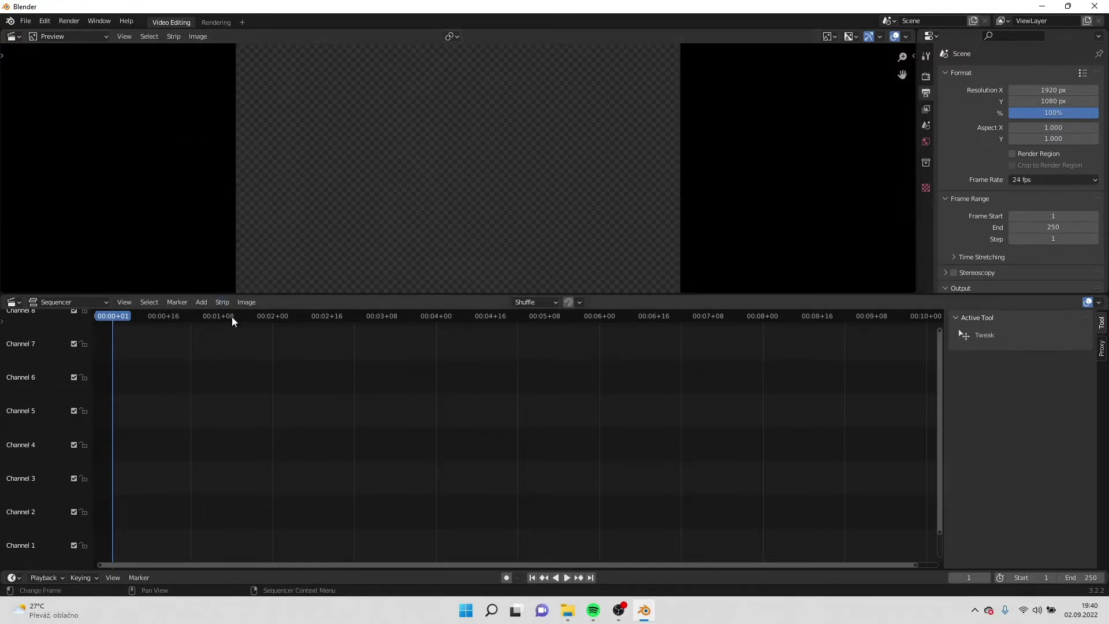
click(204, 303)
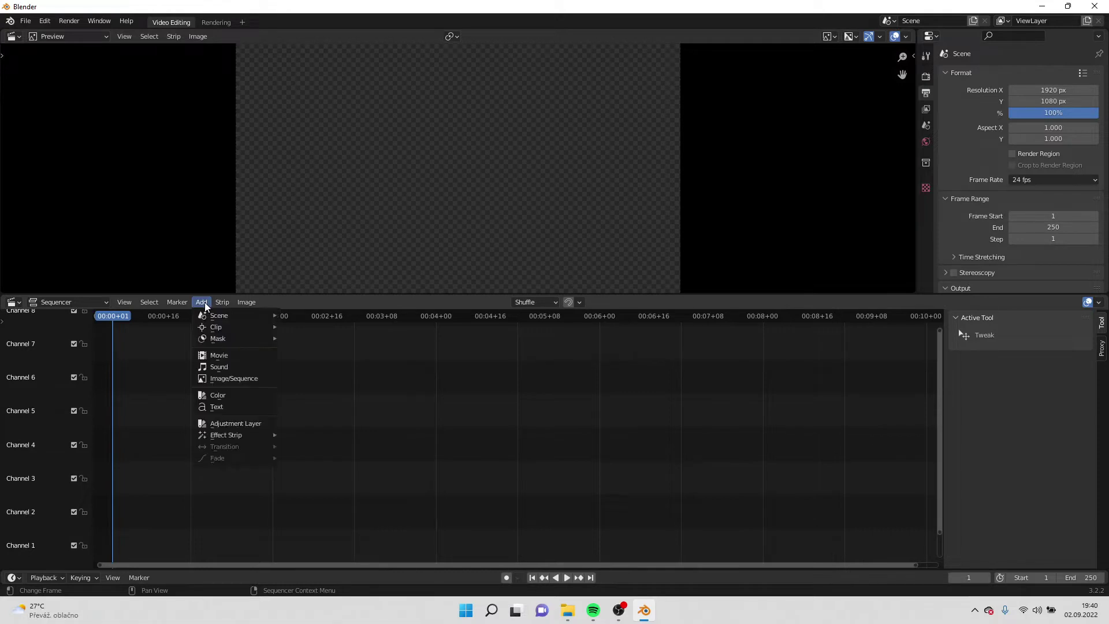
Add all pokus1 PNG frames from part7/bottle as an image strip on Channel 1.
click(242, 377)
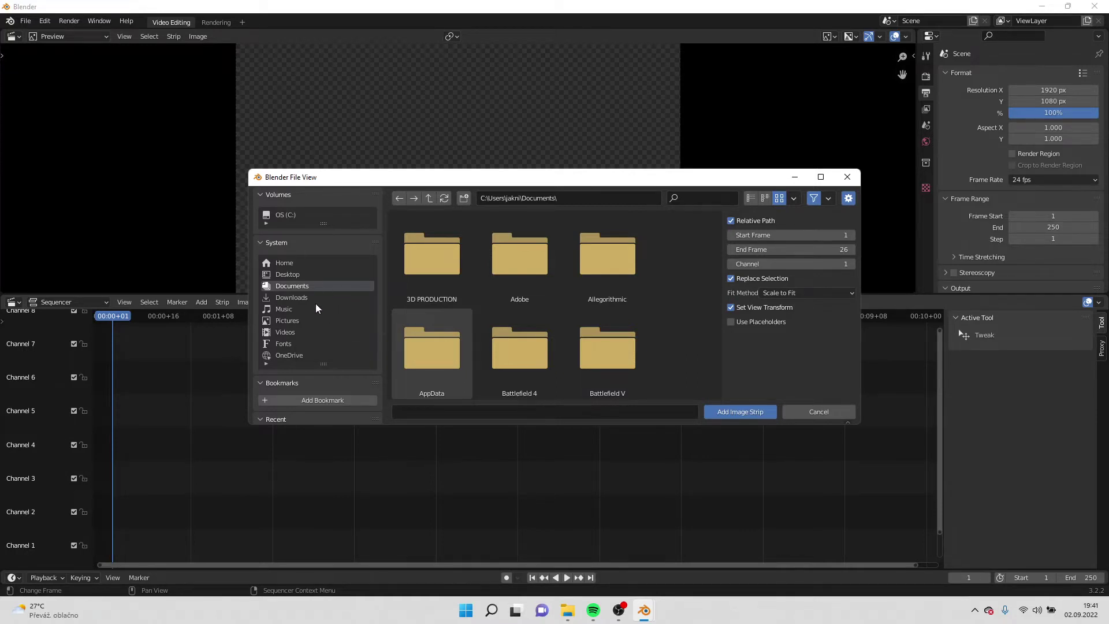
scroll(307, 285, down, 3)
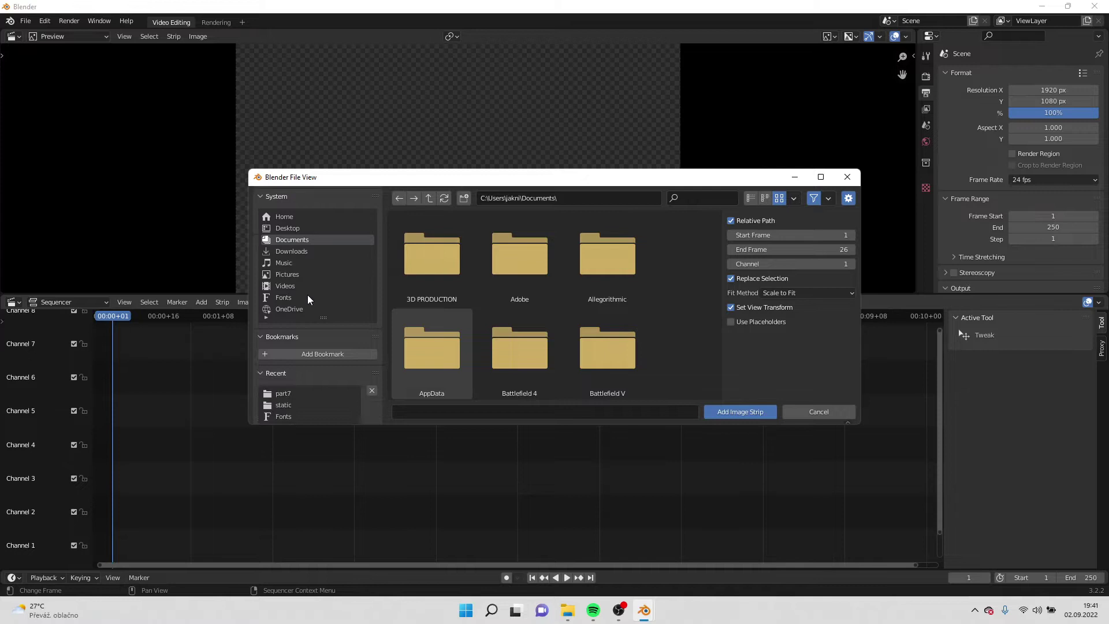
click(289, 369)
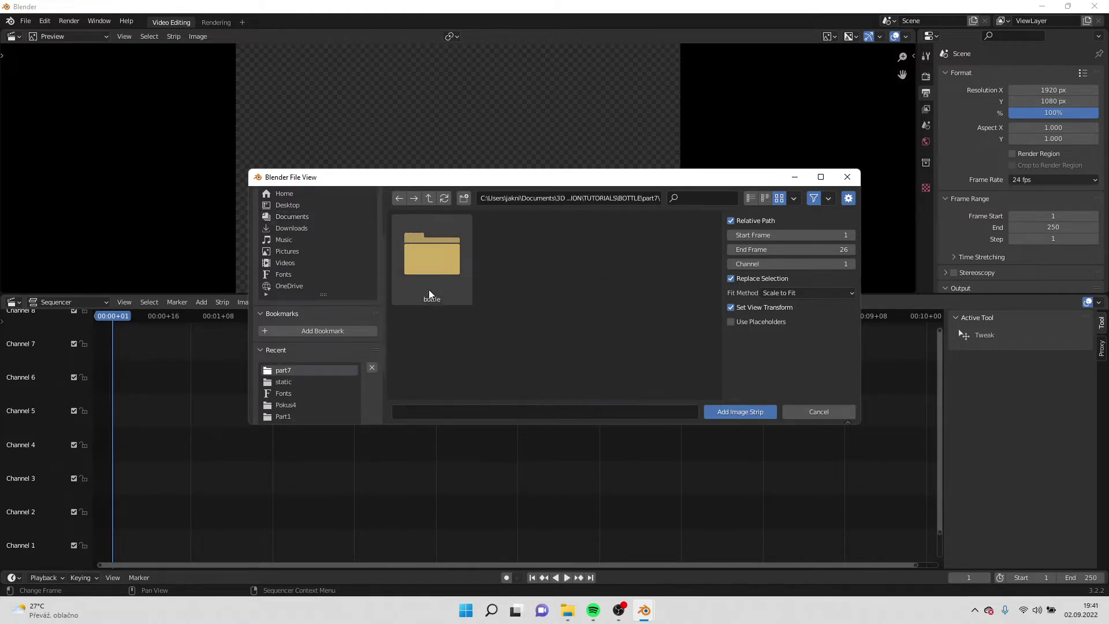
double_click(428, 270)
double_click(445, 257)
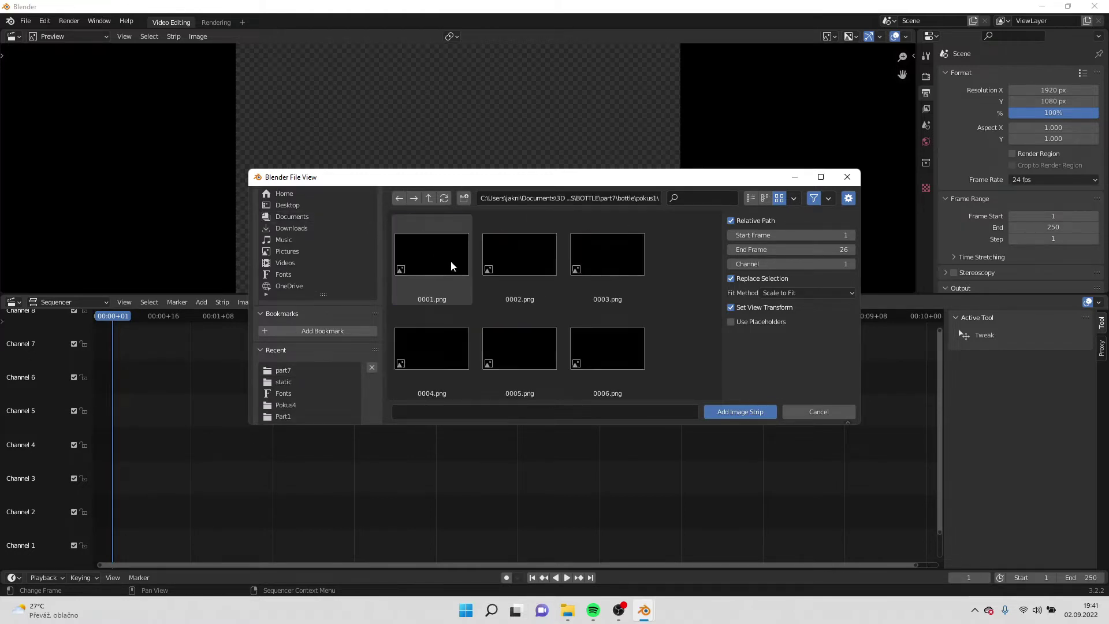
click(439, 259)
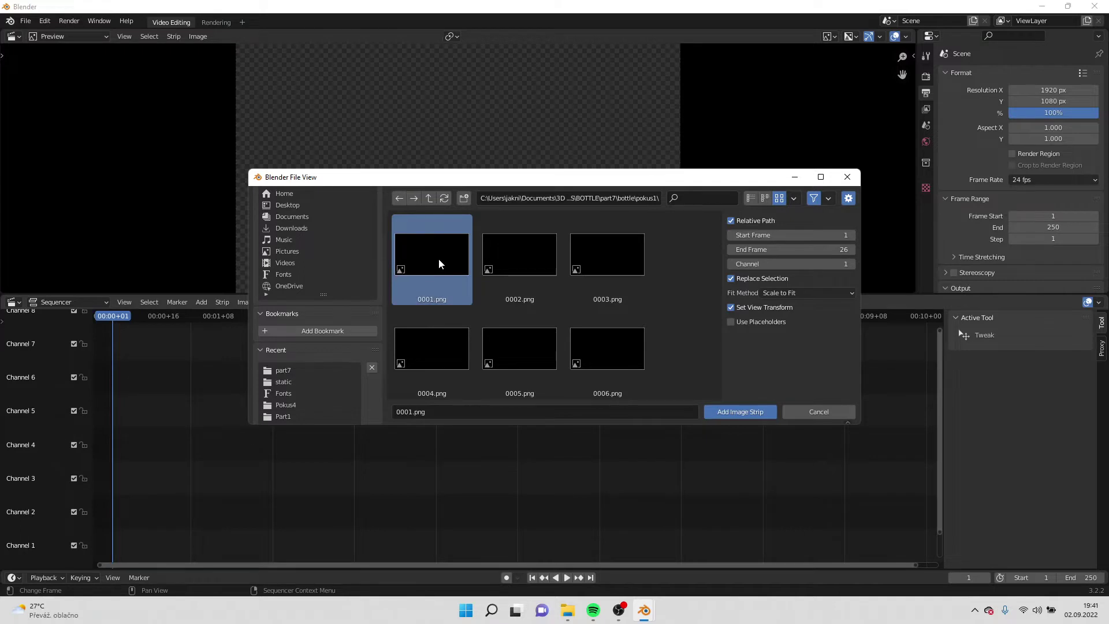
scroll(475, 286, down, 10)
scroll(523, 299, down, 10)
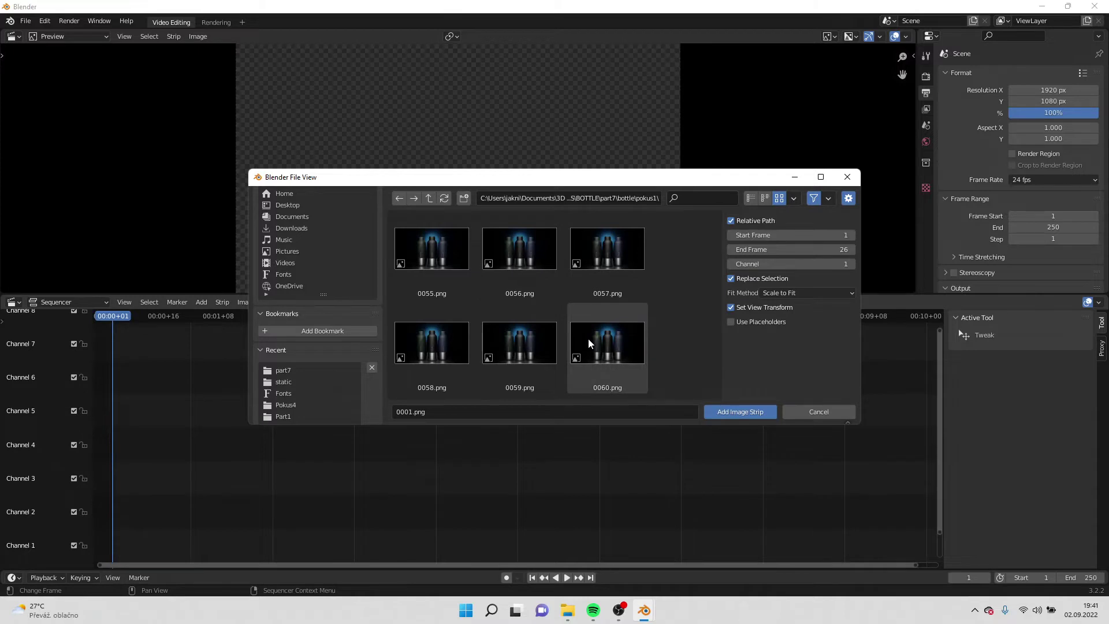
key(a)
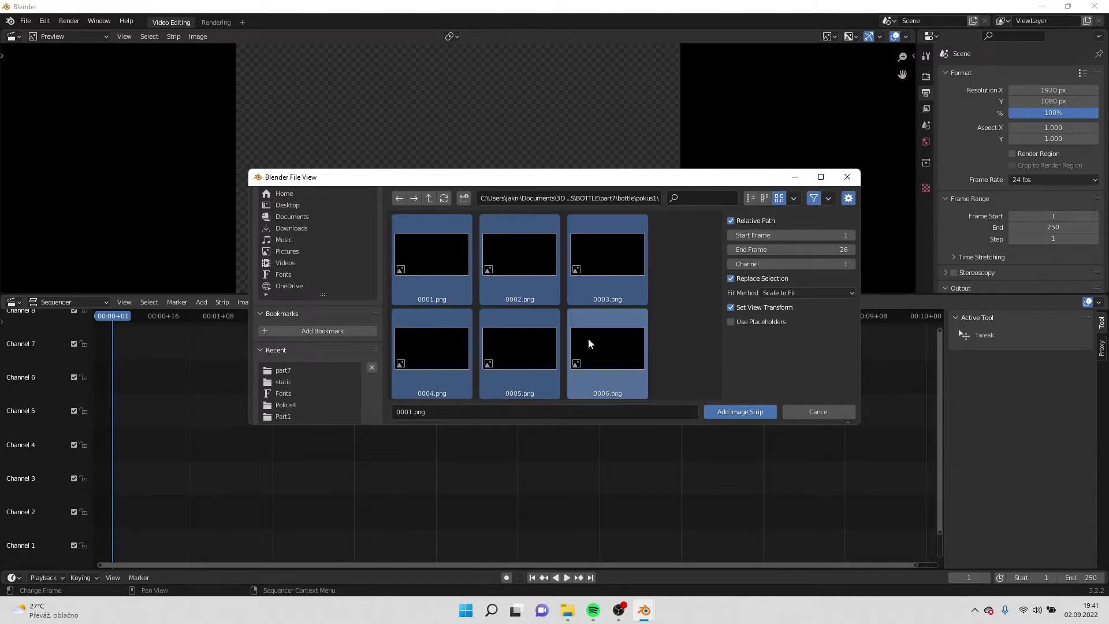
click(737, 414)
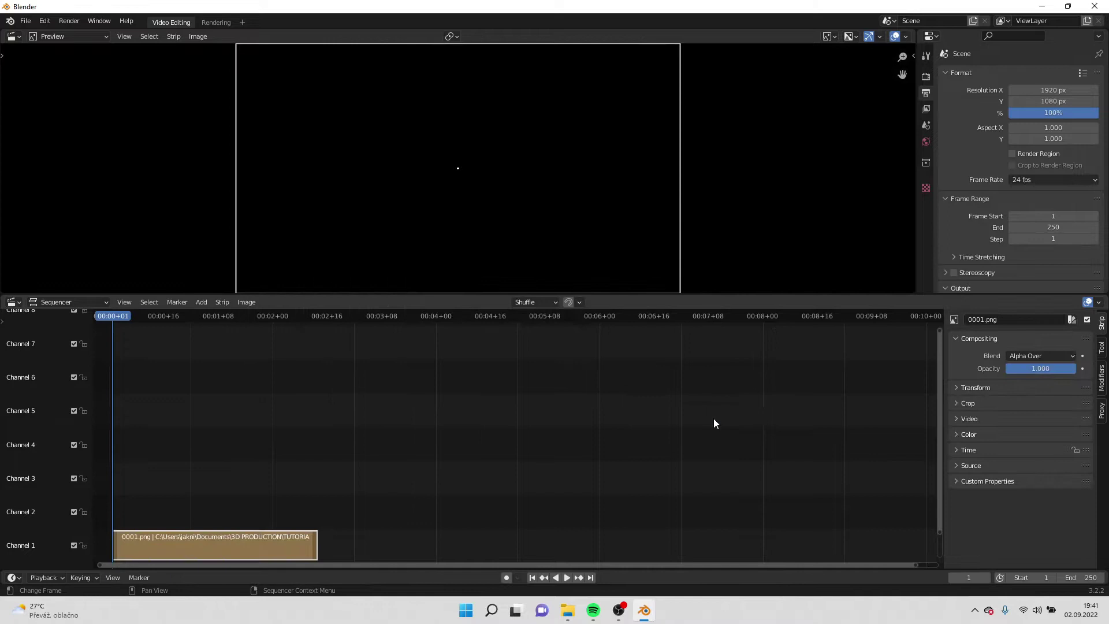
Play the new strip back, then set the playhead to frame 61.
click(567, 578)
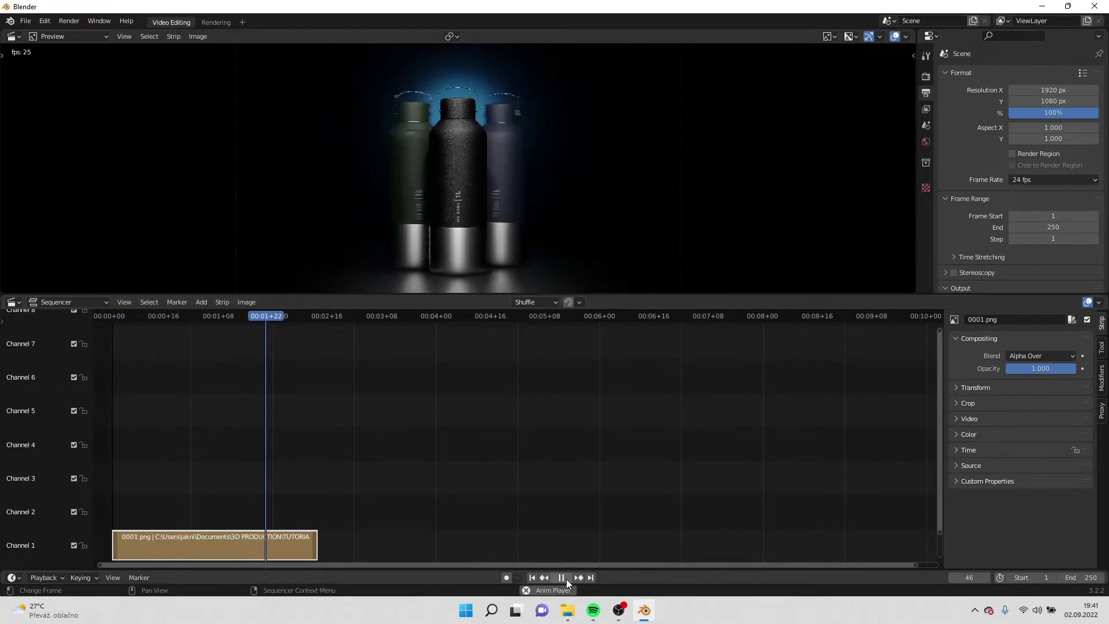
click(566, 578)
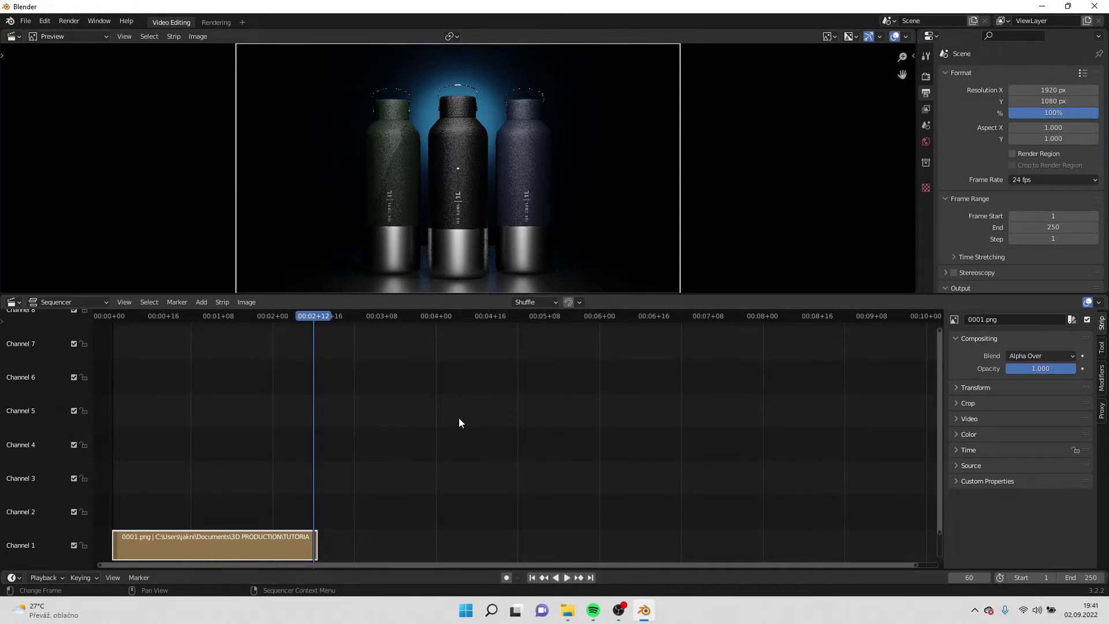
click(319, 316)
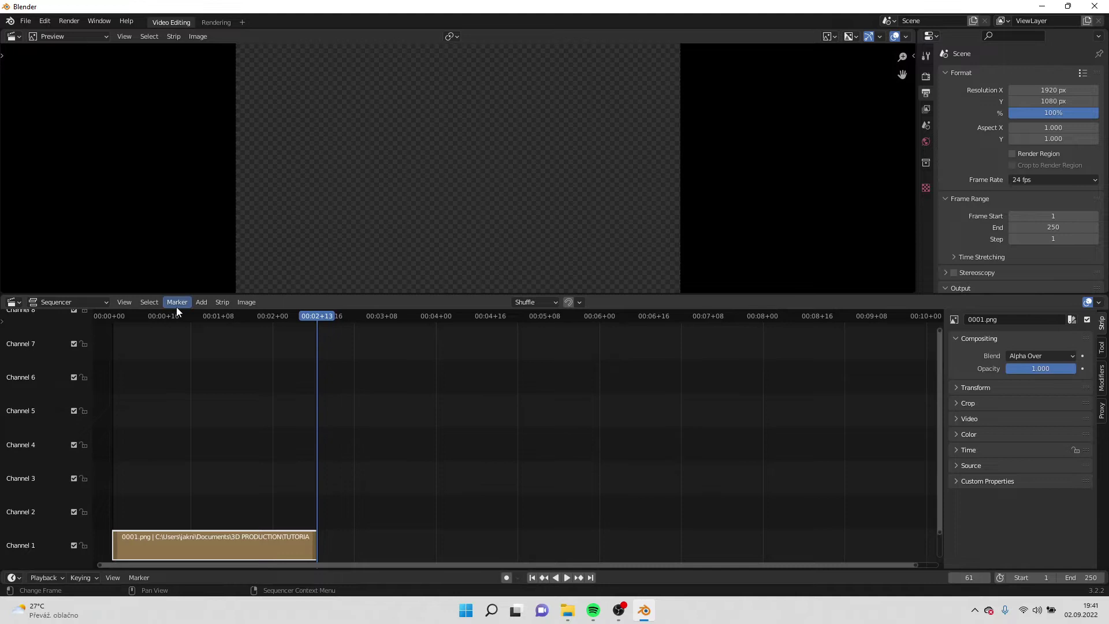
Add pokus2 frames 0061–0200.png as a strip on Channel 1 right after the first.
click(200, 300)
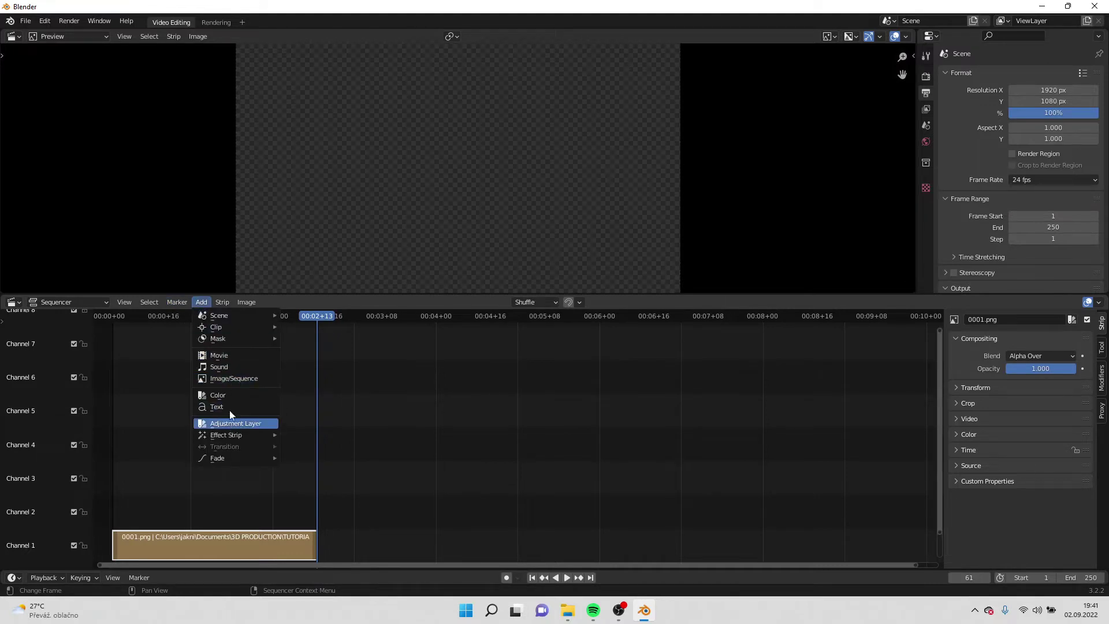
click(236, 378)
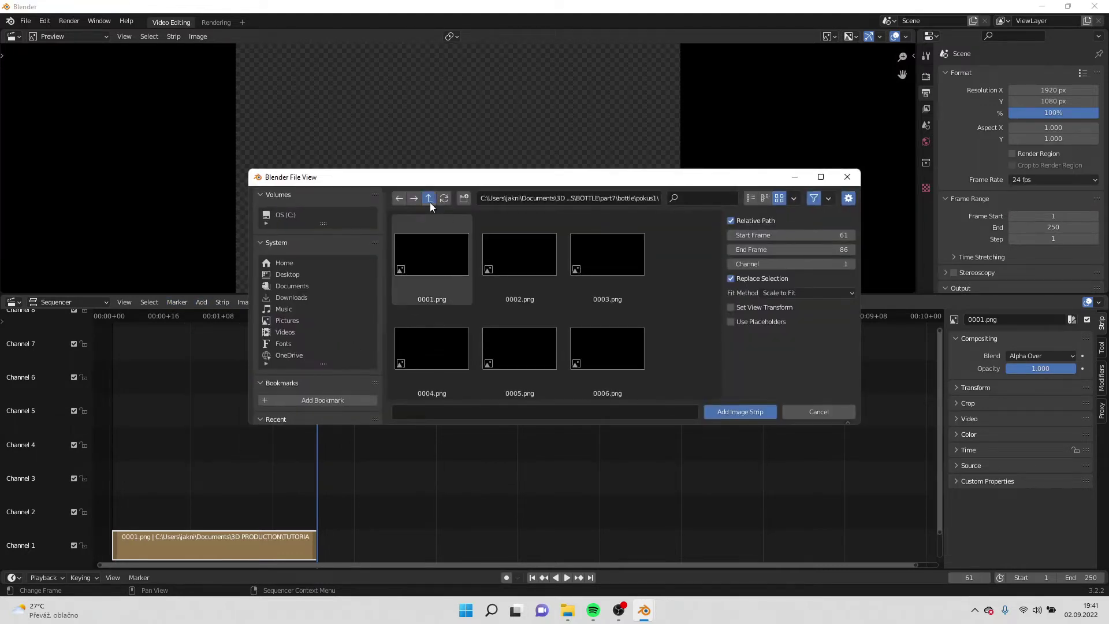
click(428, 198)
click(515, 270)
click(429, 262)
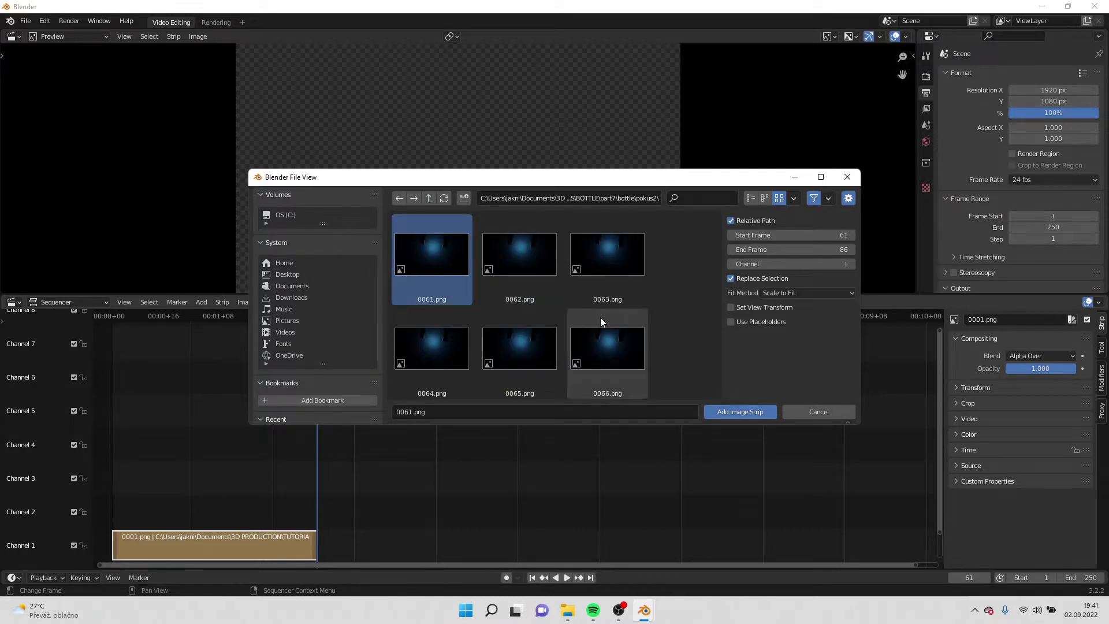
scroll(600, 317, down, 10)
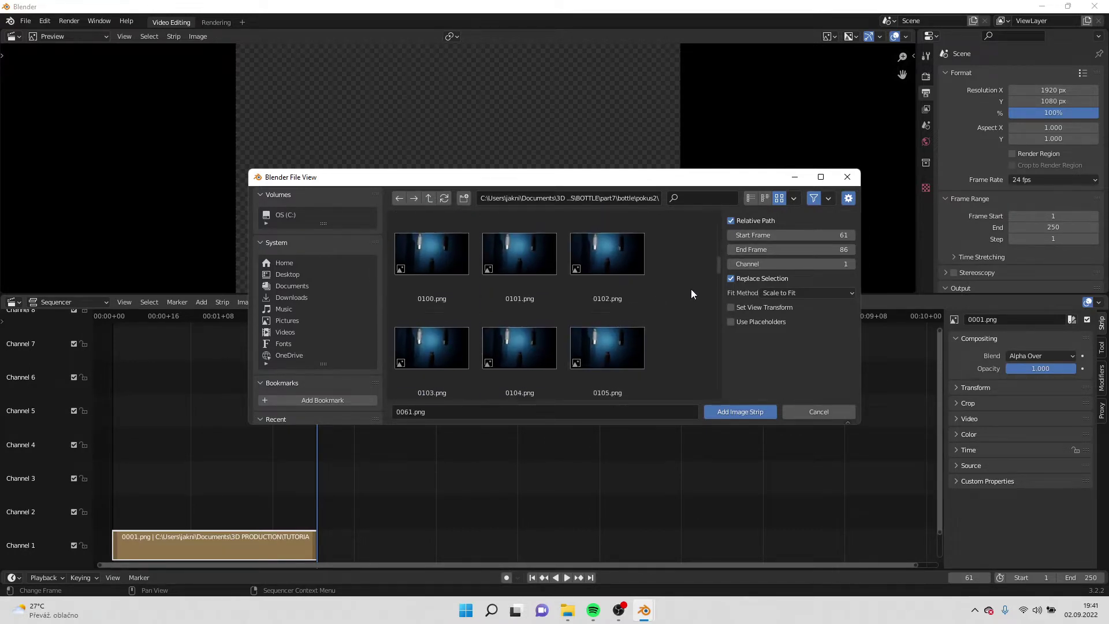
drag(717, 269, 719, 397)
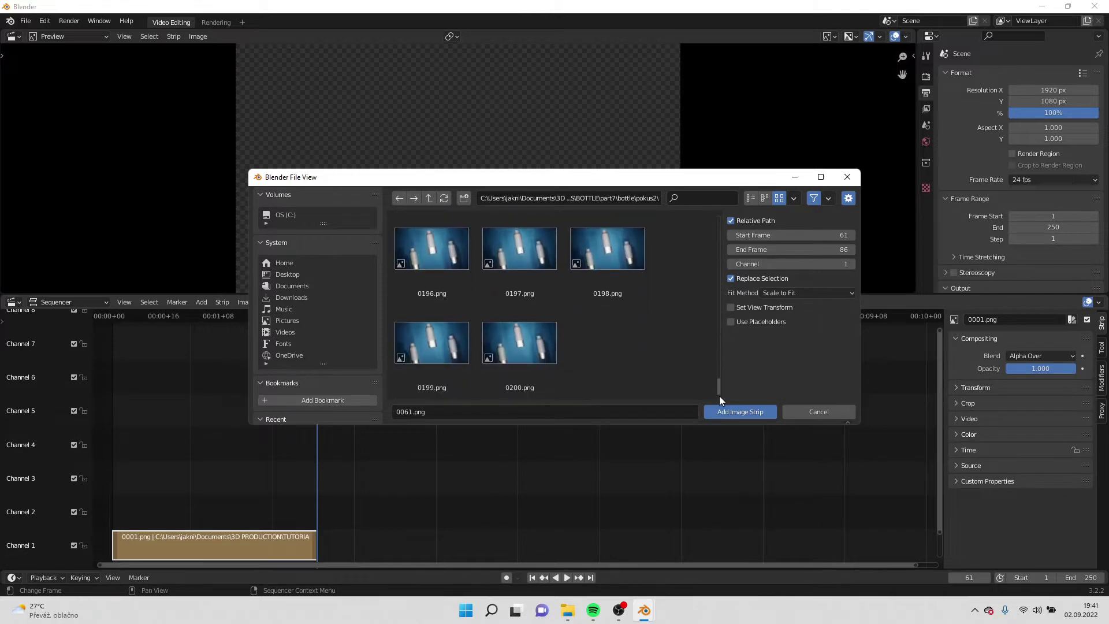
shift+click(530, 360)
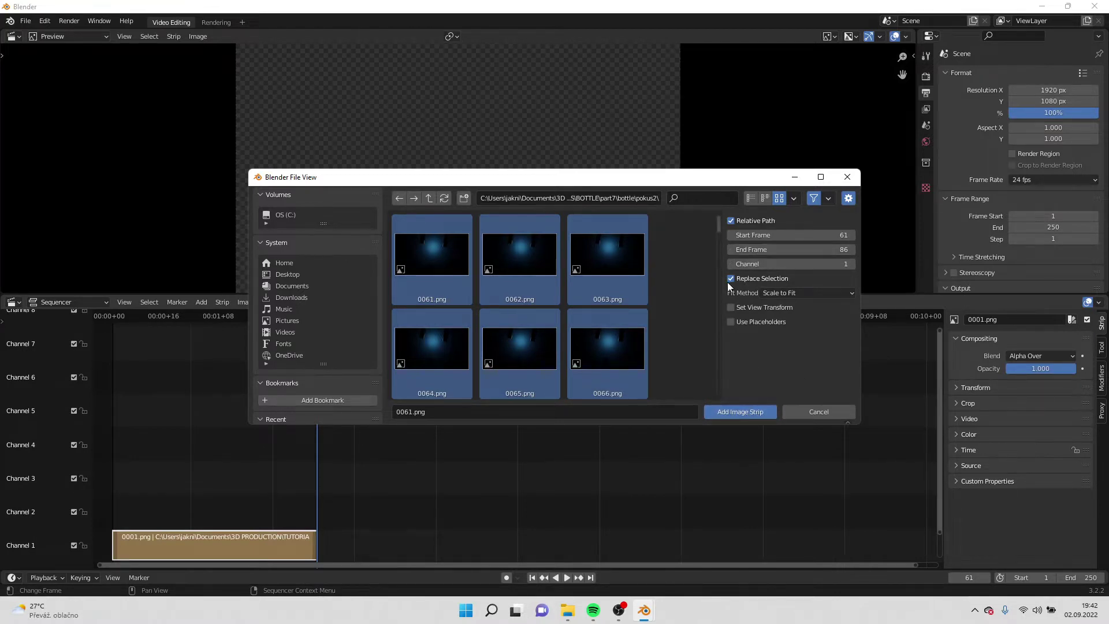
click(744, 408)
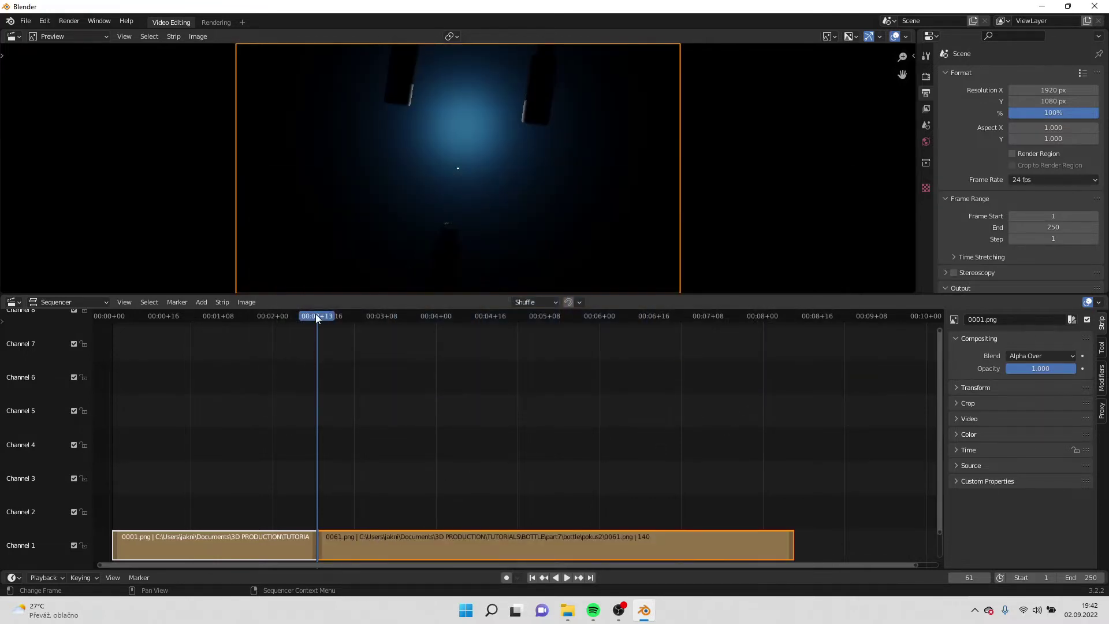
Scrub to frame 201 and play back the end of the edit in reverse.
drag(316, 313, 791, 338)
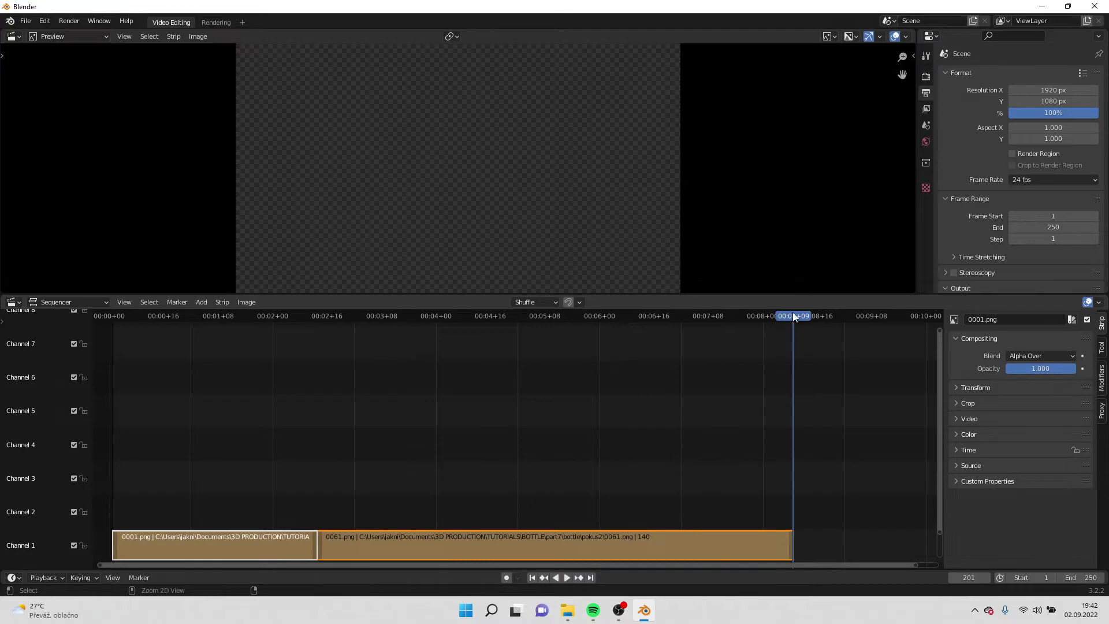
key(b)
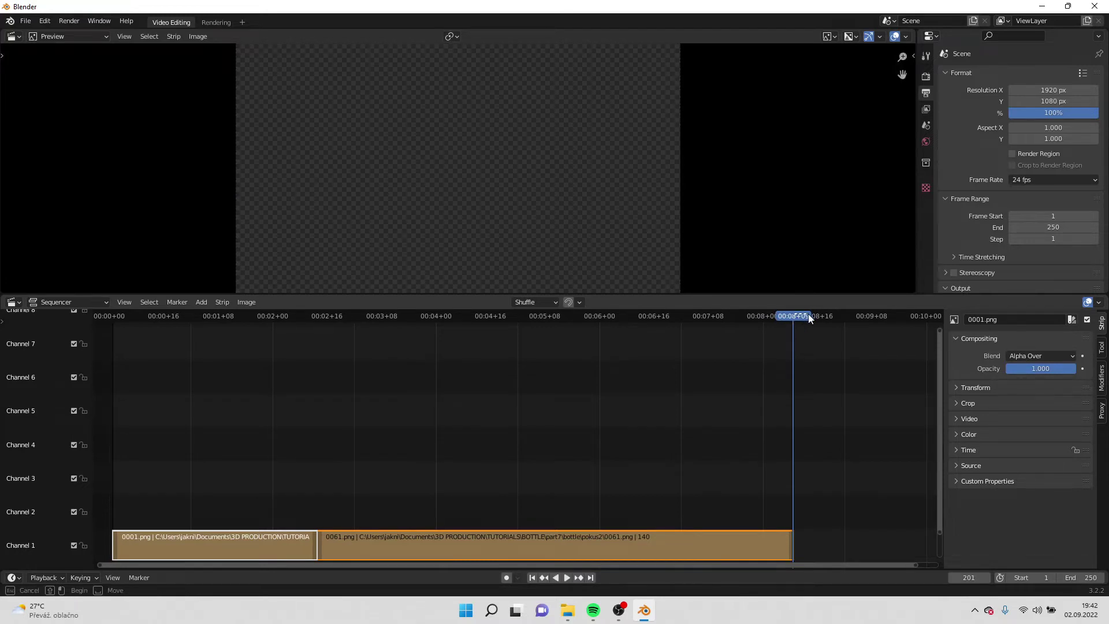
key(Escape)
key(shift+ctrl+space)
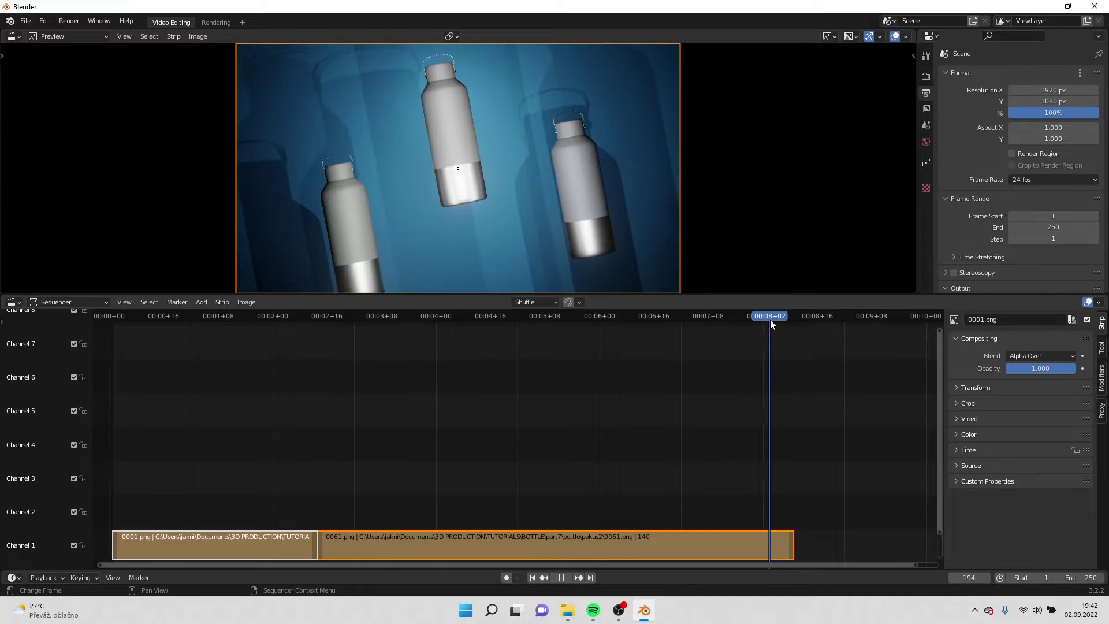
drag(748, 320, 791, 324)
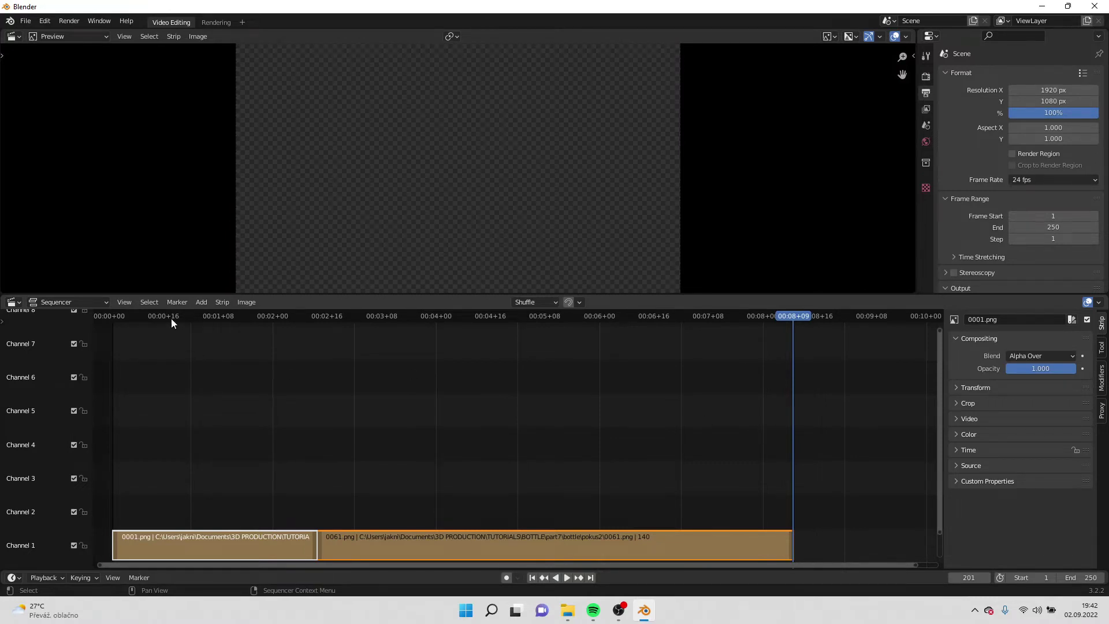
Add pokus3 frames 0040–0045.png as a new strip on Channel 2 at frame 201.
click(201, 303)
click(226, 378)
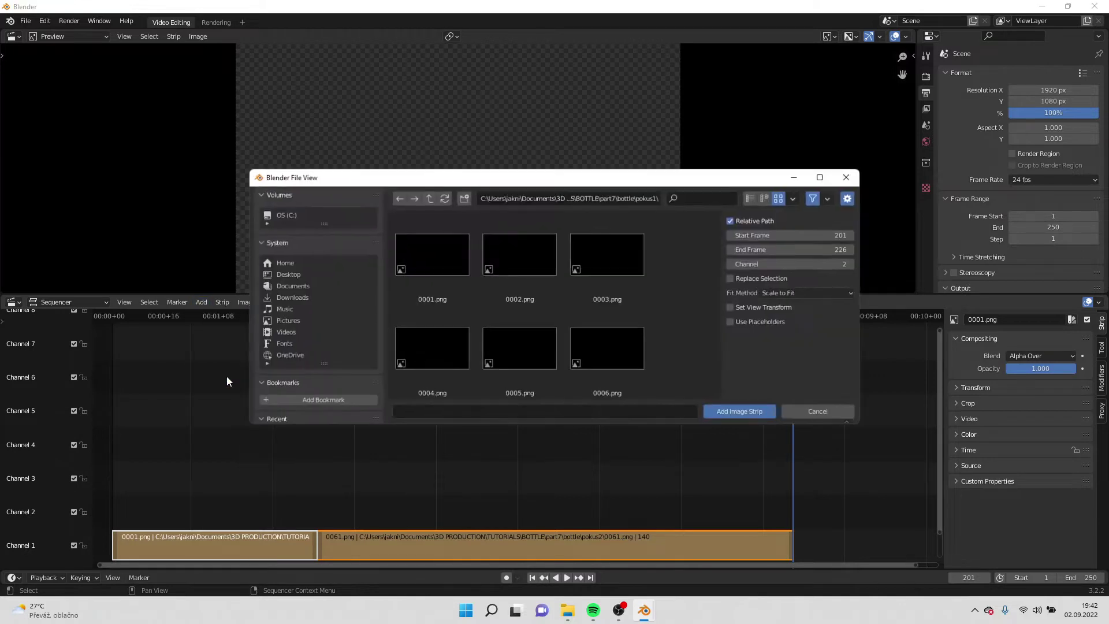
click(429, 199)
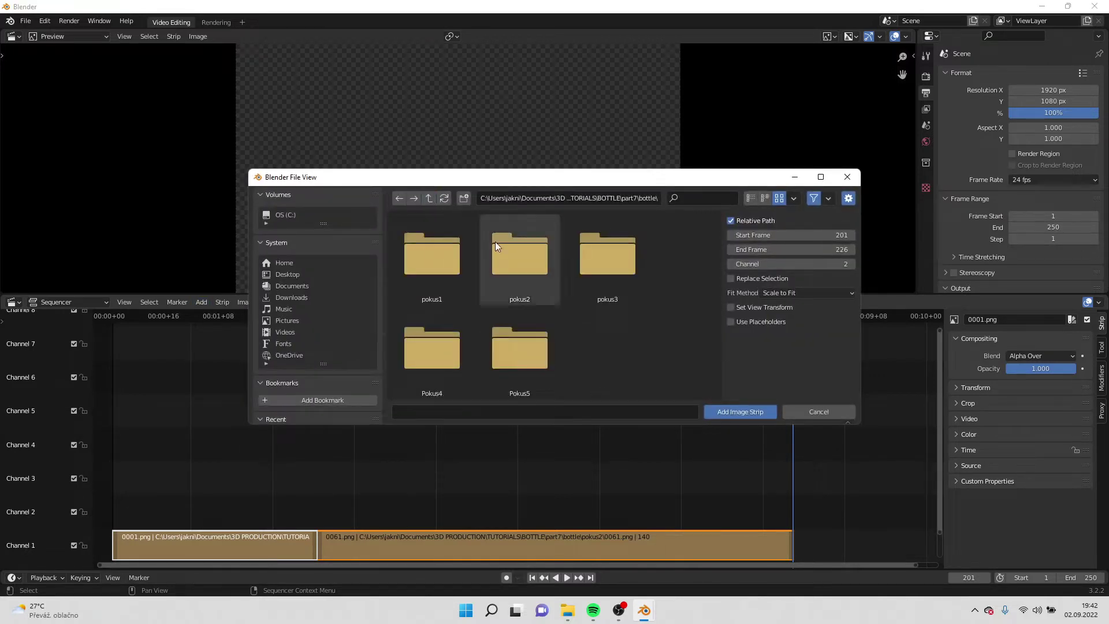
double_click(609, 259)
click(427, 256)
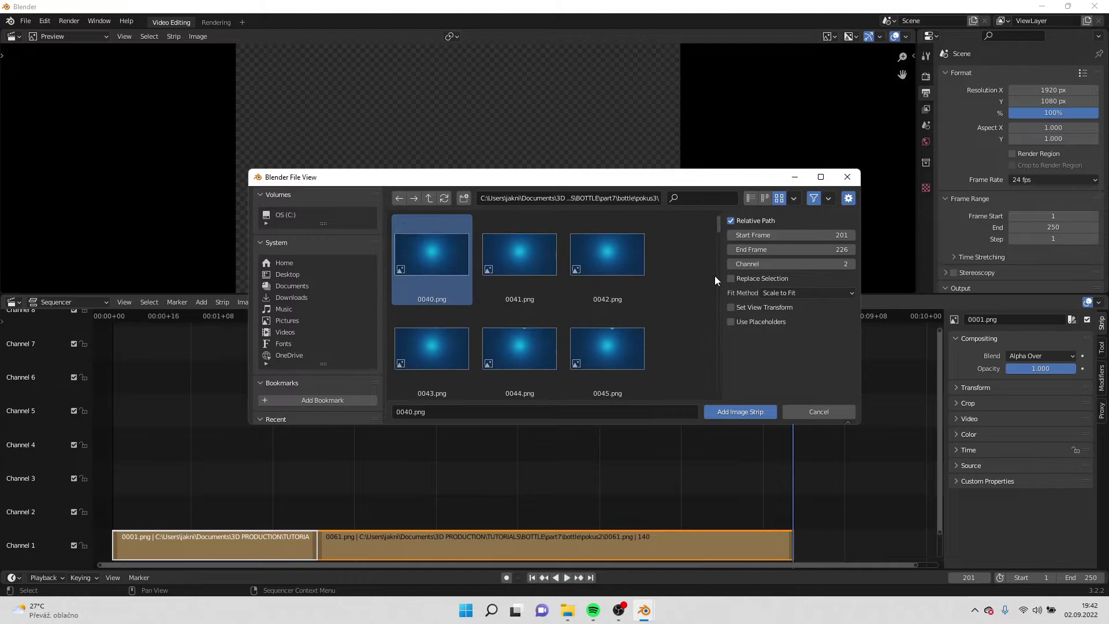
drag(717, 227, 733, 409)
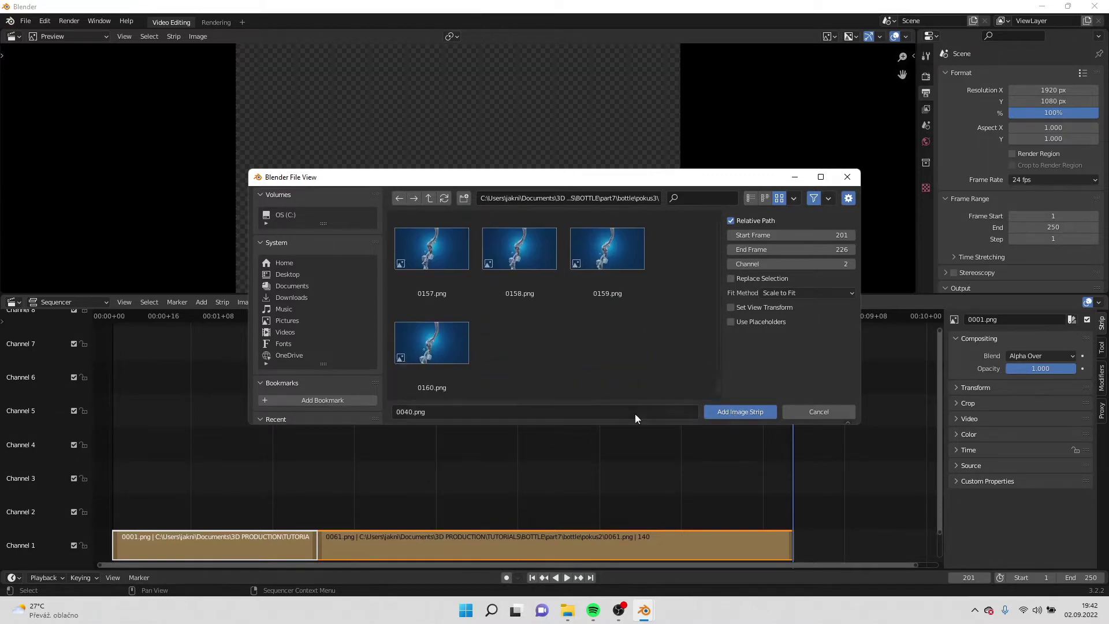
shift+click(446, 351)
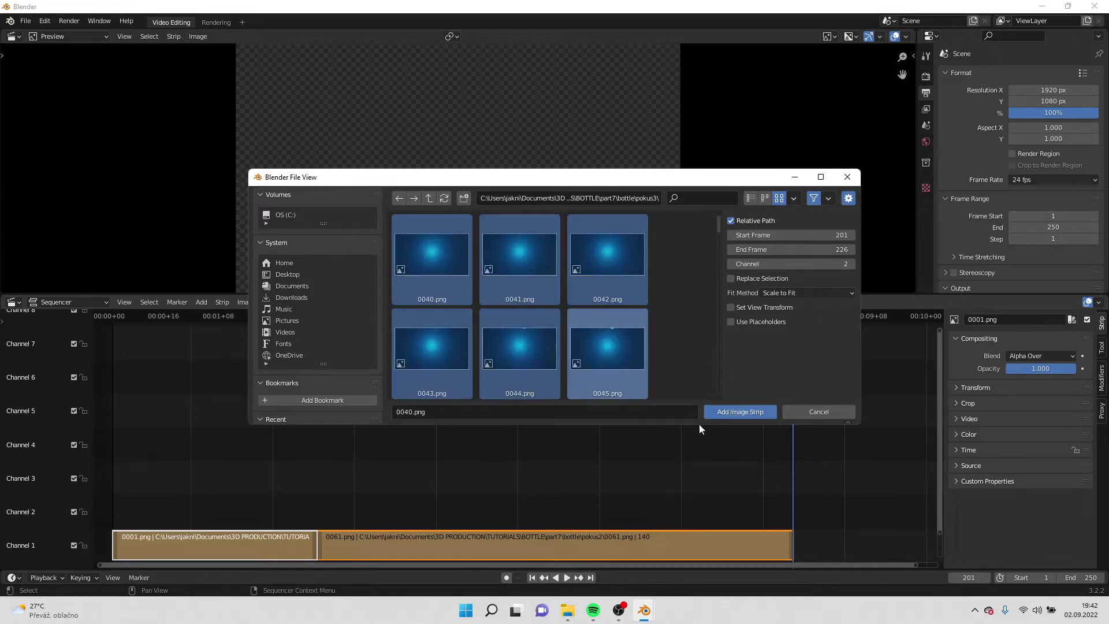
click(740, 411)
key(g)
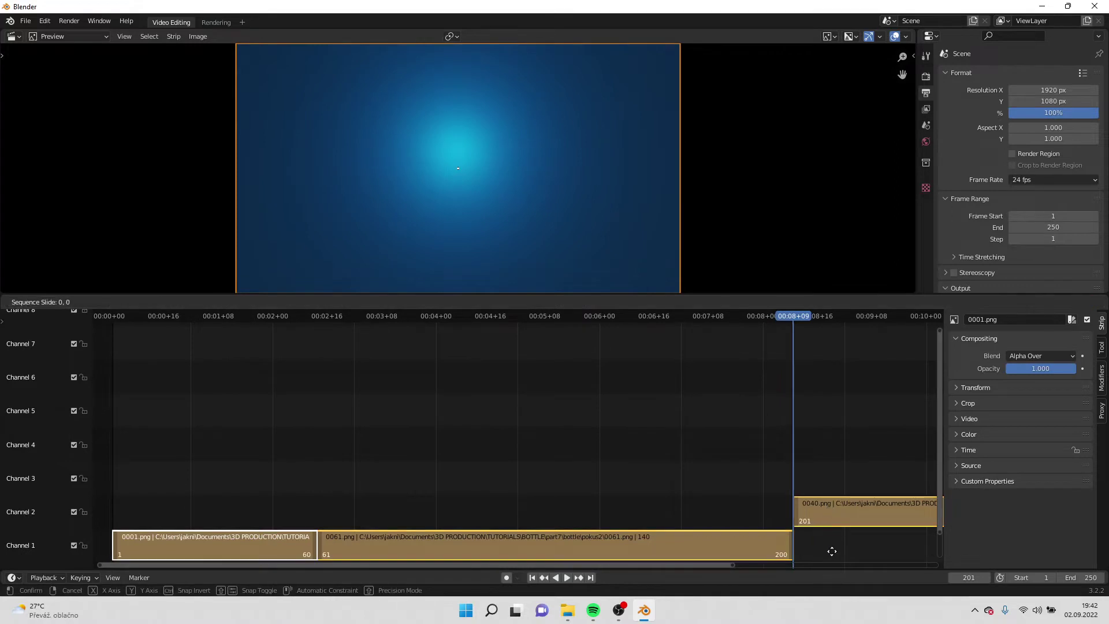
right_click(832, 546)
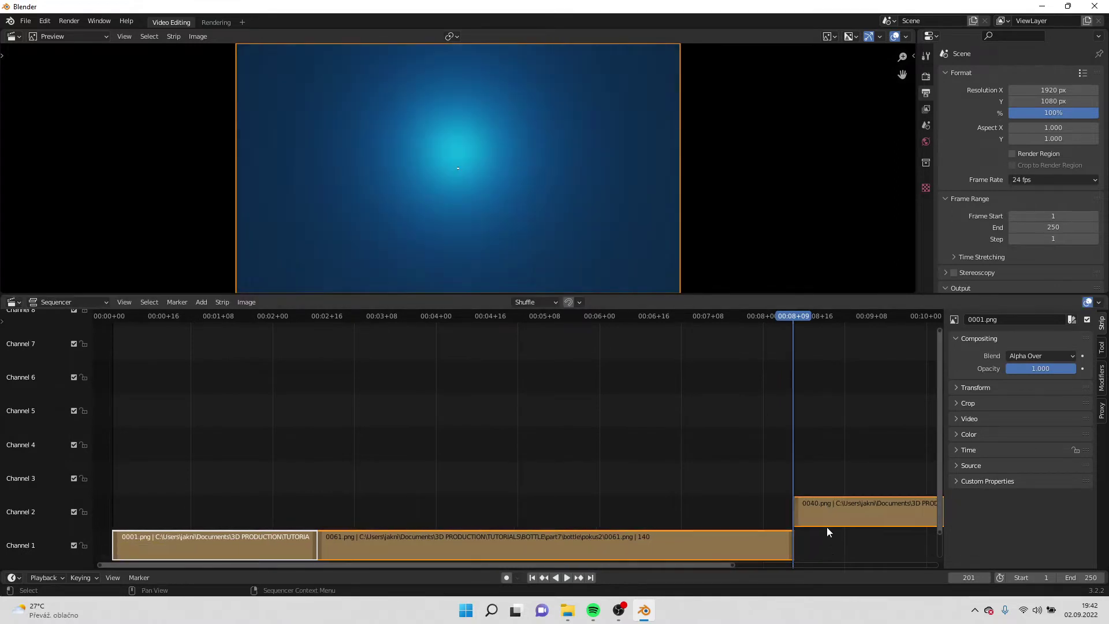
Move the 0040.png strip down onto Channel 1 right after the pokus2 strip.
click(825, 518)
scroll(814, 447, down, 3)
middle_drag(804, 433, 532, 371)
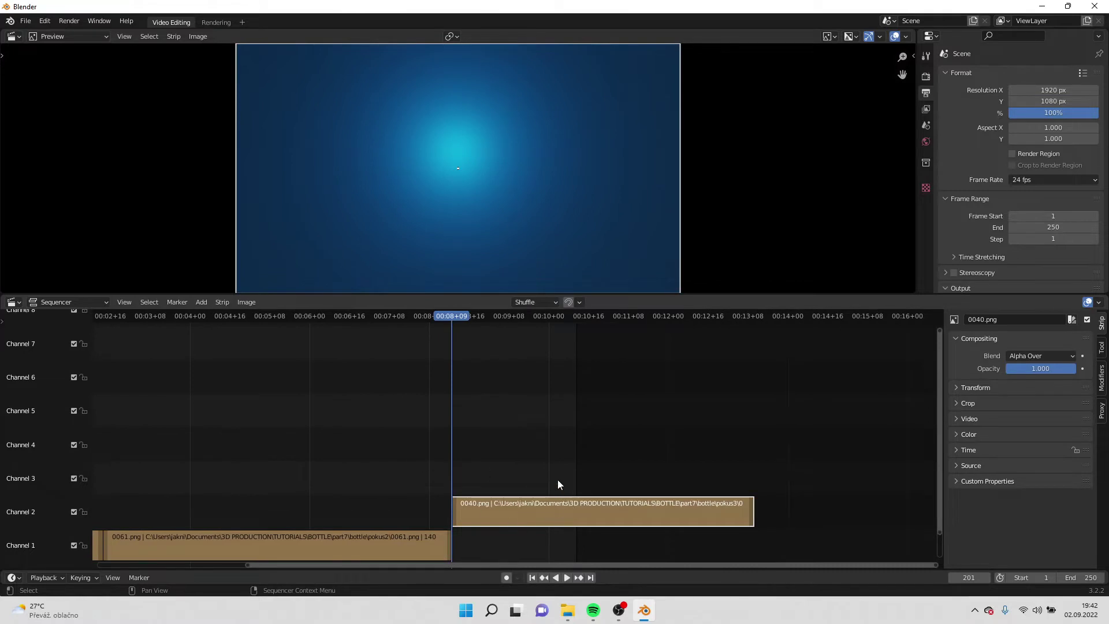
key(g)
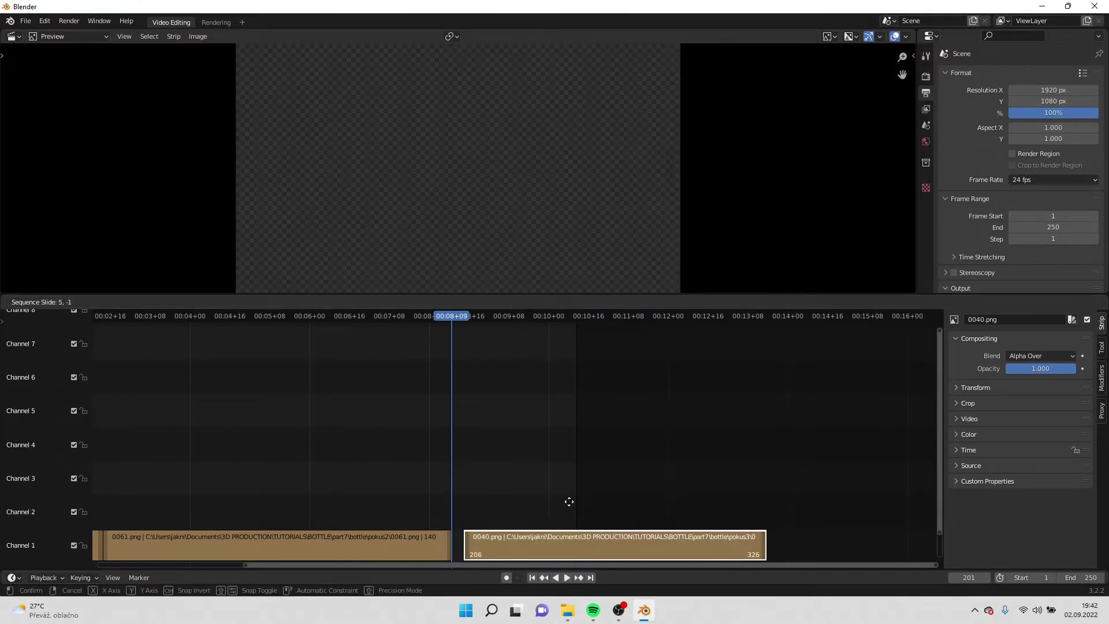
click(564, 501)
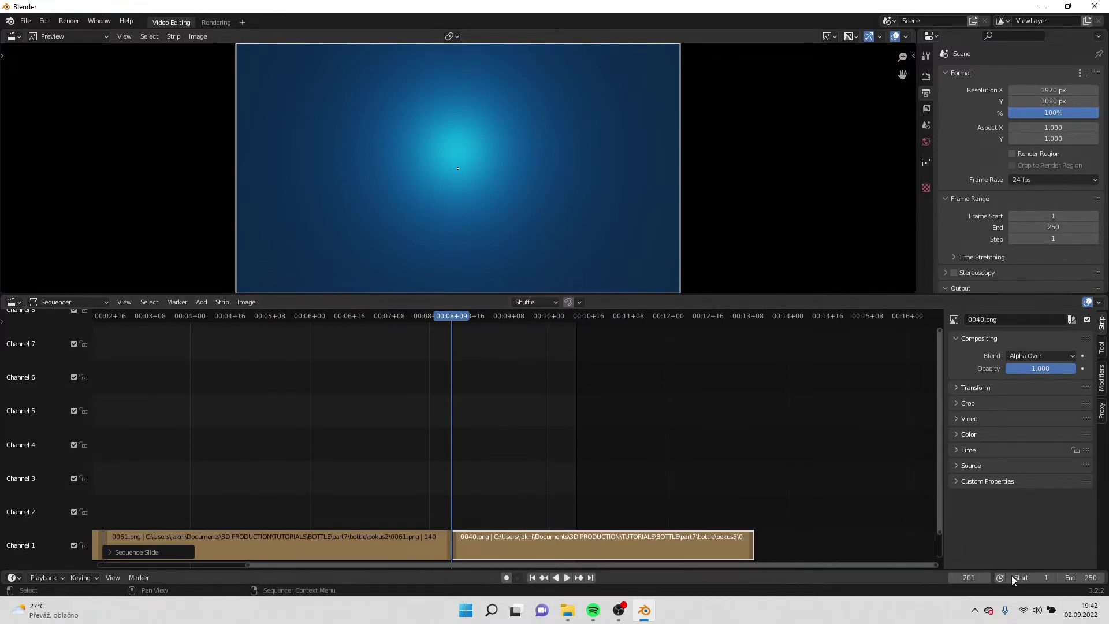
Set the scene's end frame to 1000 and play the edit from a later frame.
click(1070, 576)
text(1000)
key(Return)
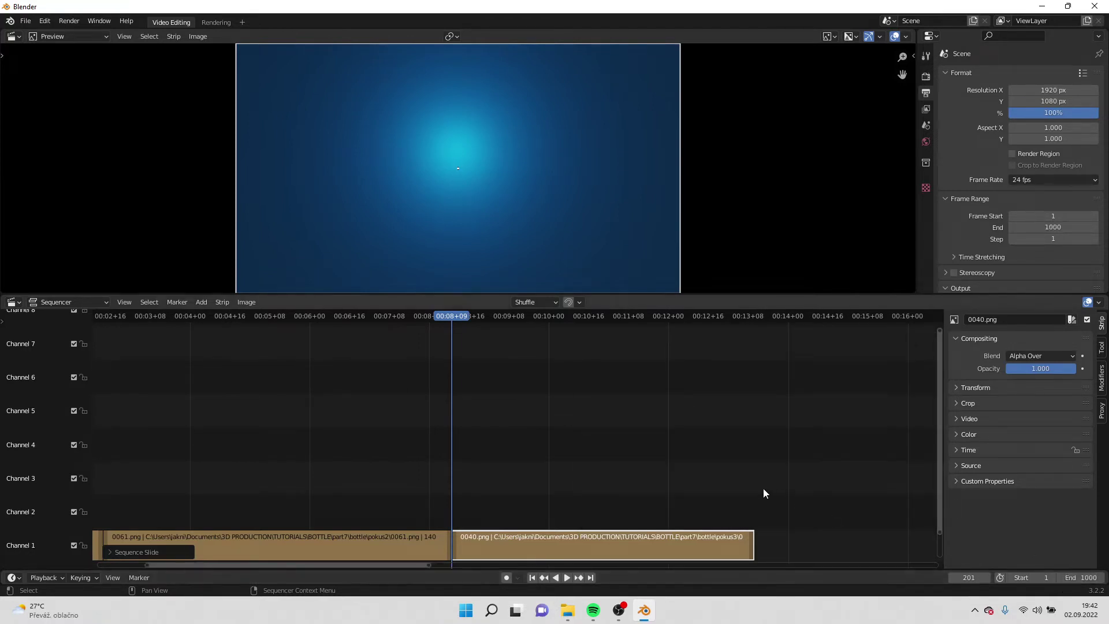
click(681, 316)
key(space)
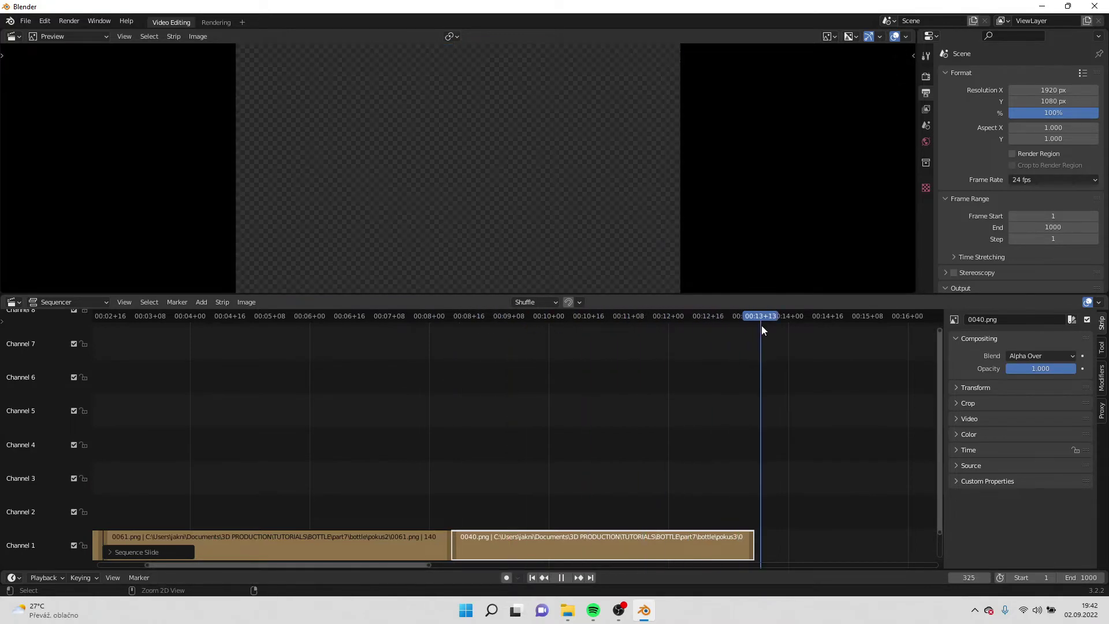
Append the Pokus4 image sequence (0061) as a strip on Channel 1.
key(space)
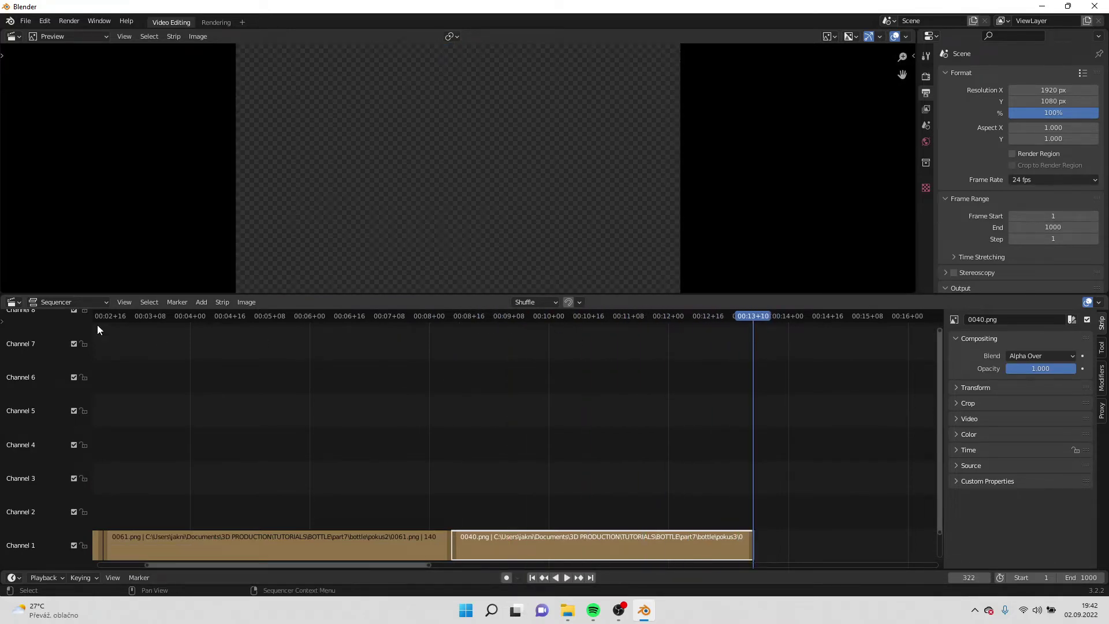
click(200, 301)
click(234, 380)
click(428, 198)
double_click(583, 284)
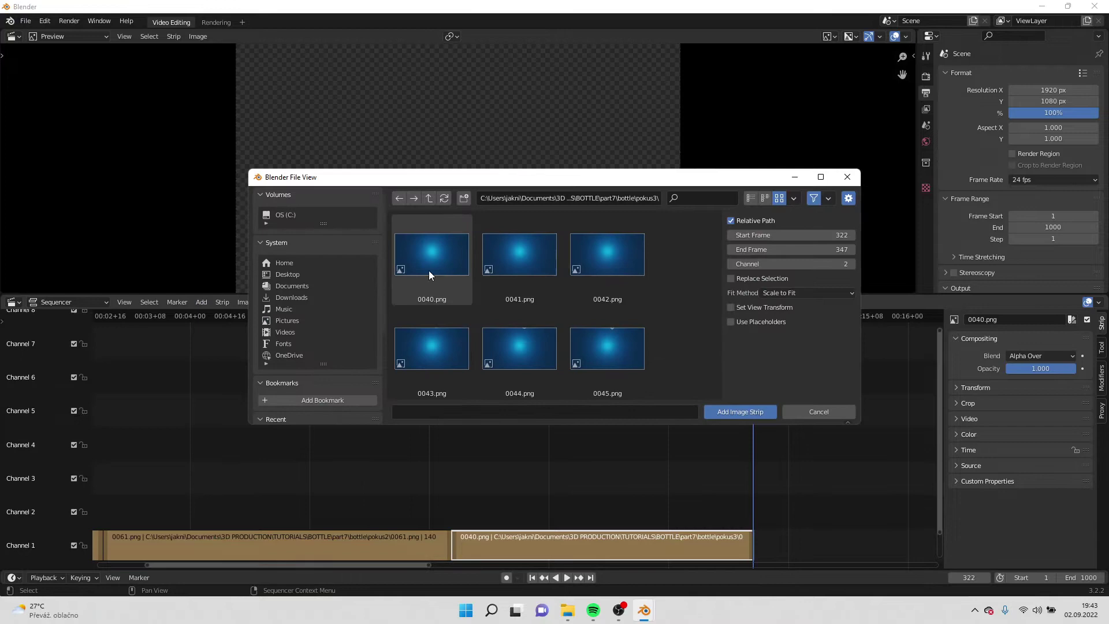
click(428, 198)
double_click(453, 275)
key(a)
click(751, 413)
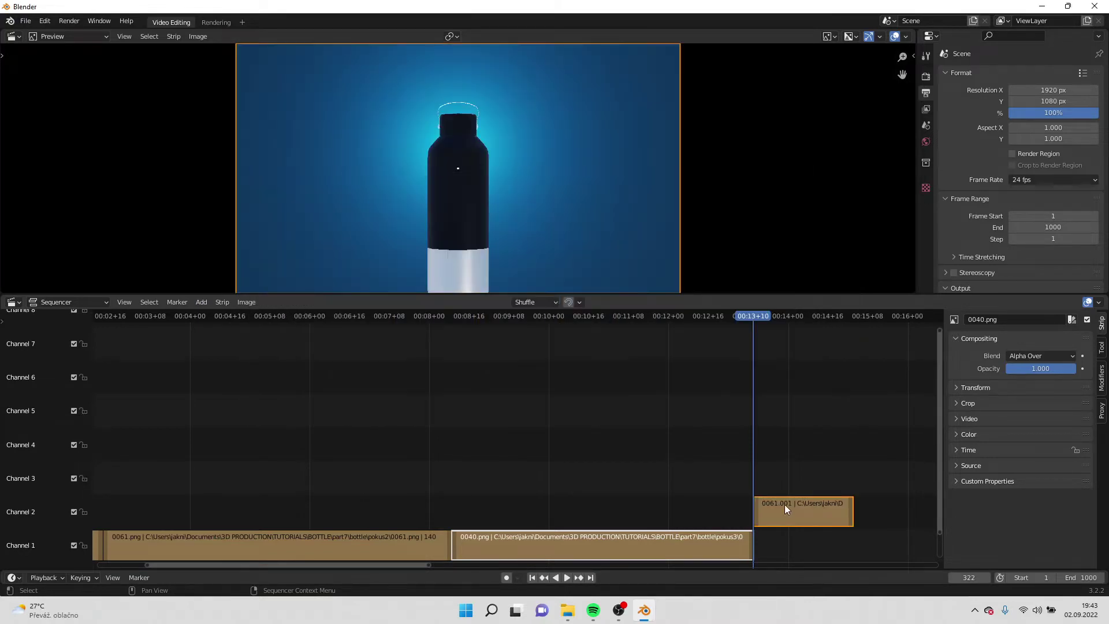
click(790, 545)
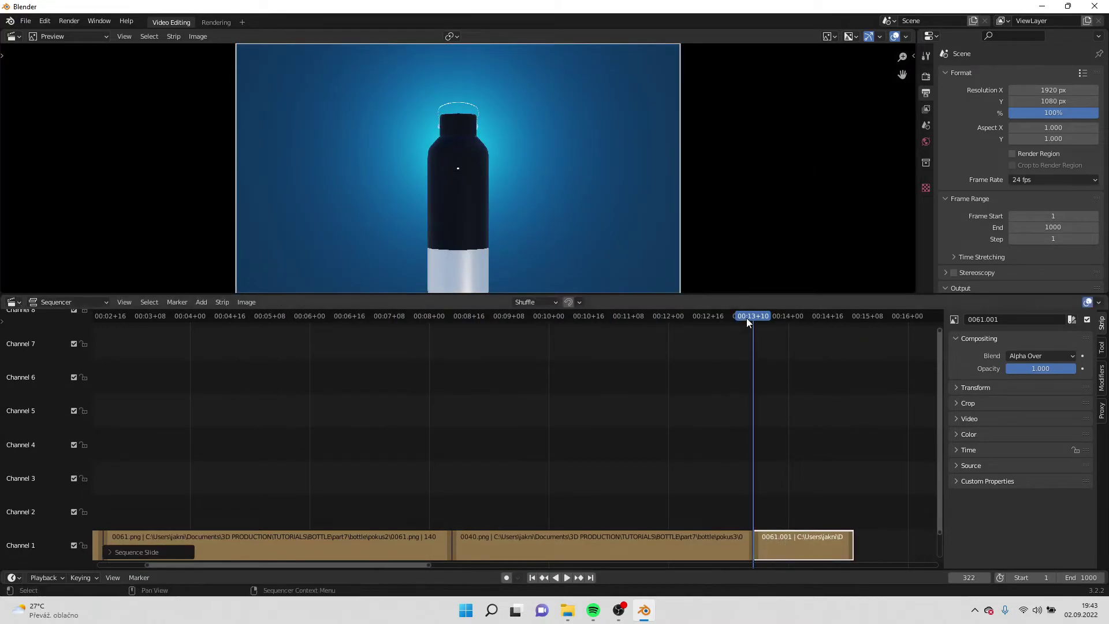
key(Up)
Append the Pokus5 sequence (0282.png) and place it on Channel 1 after the others.
click(201, 302)
click(233, 378)
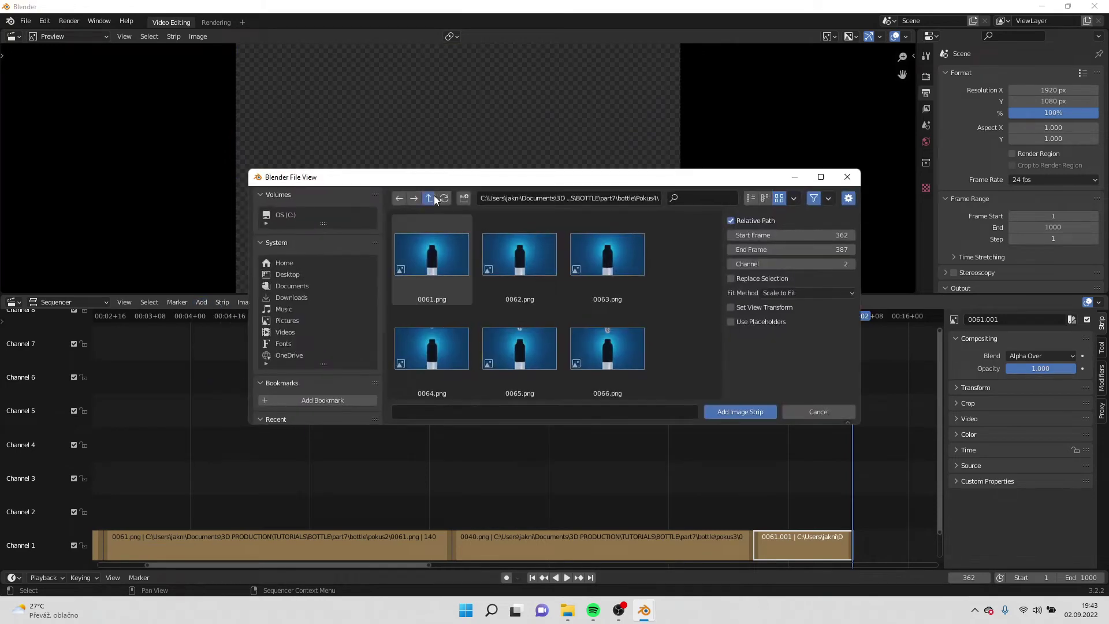
click(428, 198)
double_click(523, 349)
scroll(639, 261, down, 1)
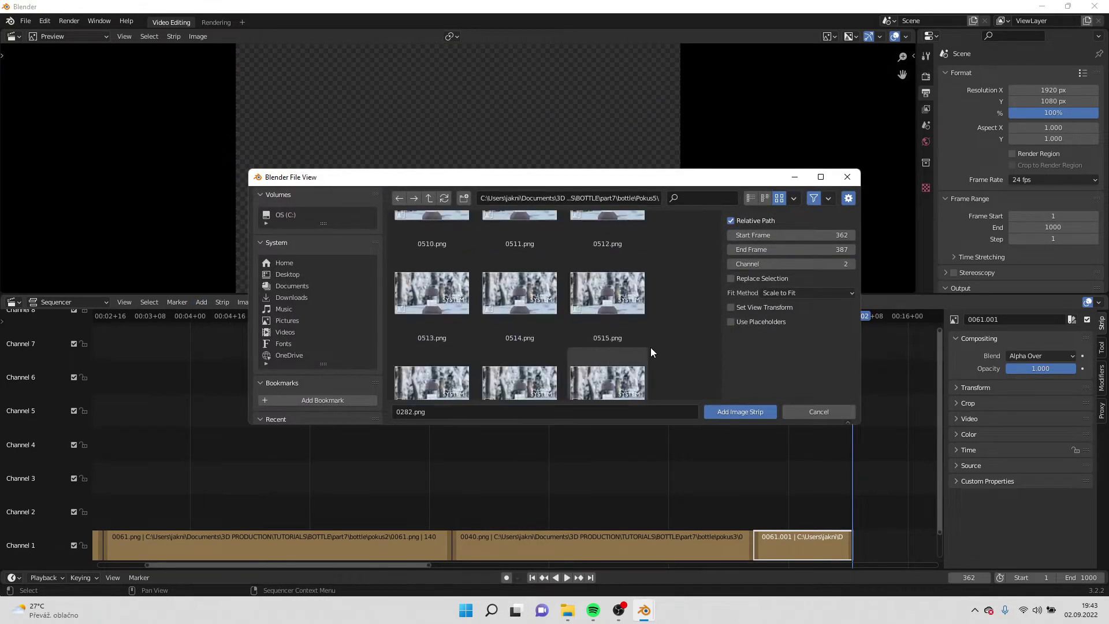
key(a)
click(716, 411)
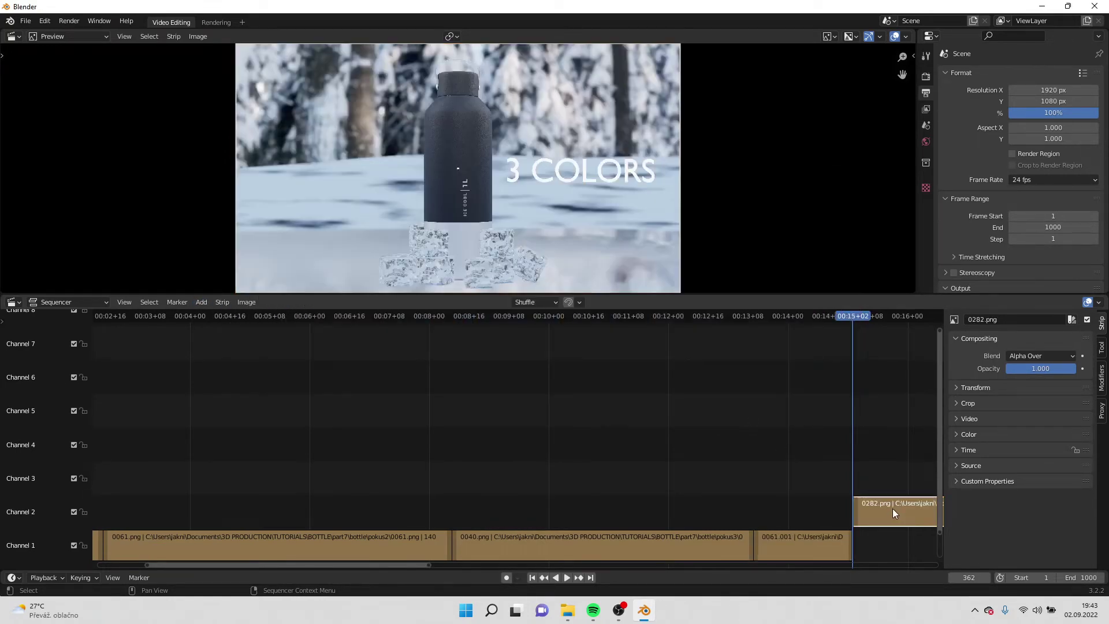
drag(892, 508, 892, 546)
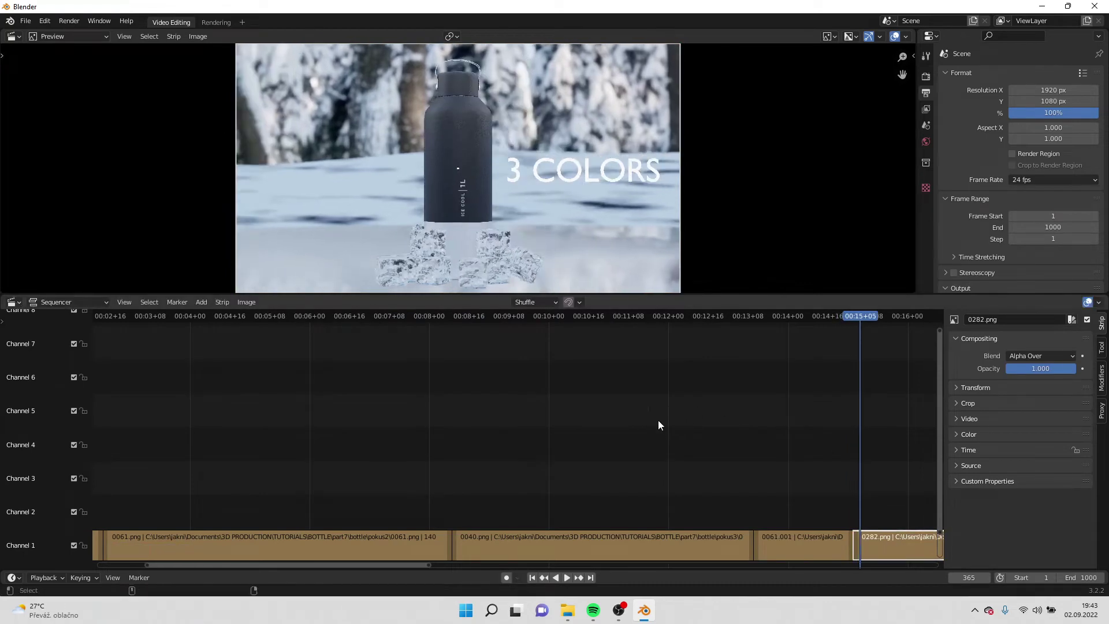
scroll(658, 425, down, 5)
middle_drag(554, 450, 462, 436)
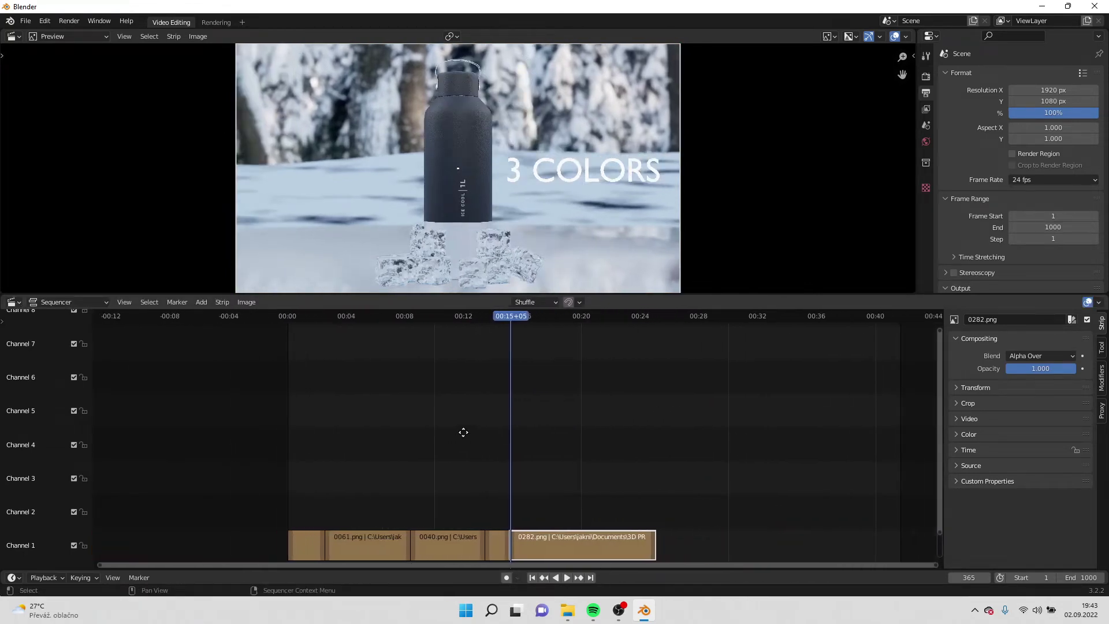
scroll(457, 433, up, 3)
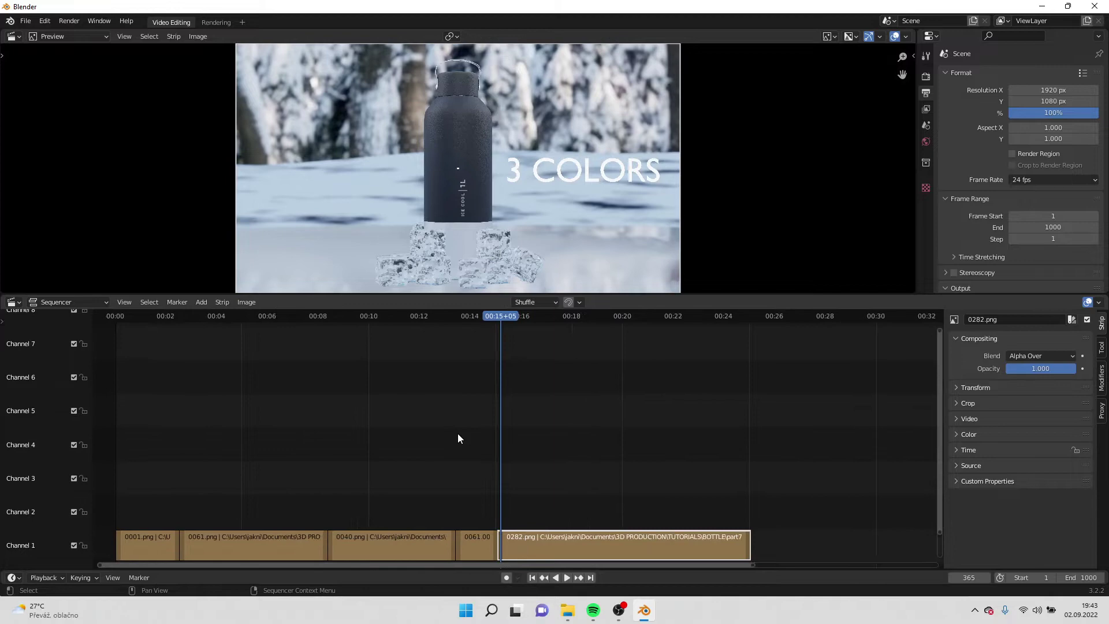
drag(512, 317, 220, 347)
key(space)
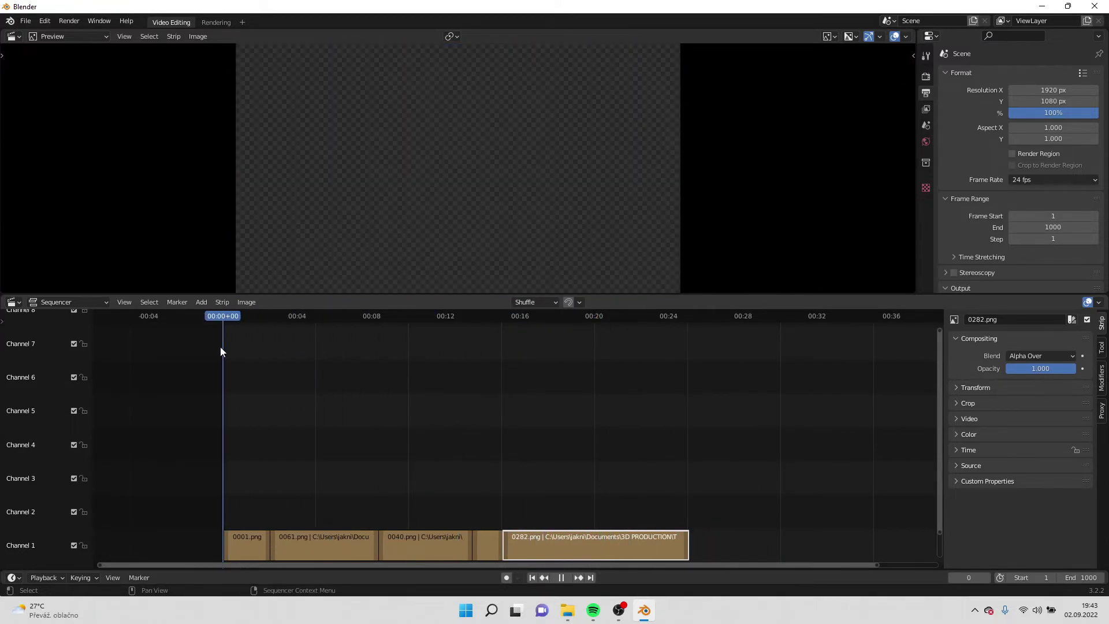
click(566, 578)
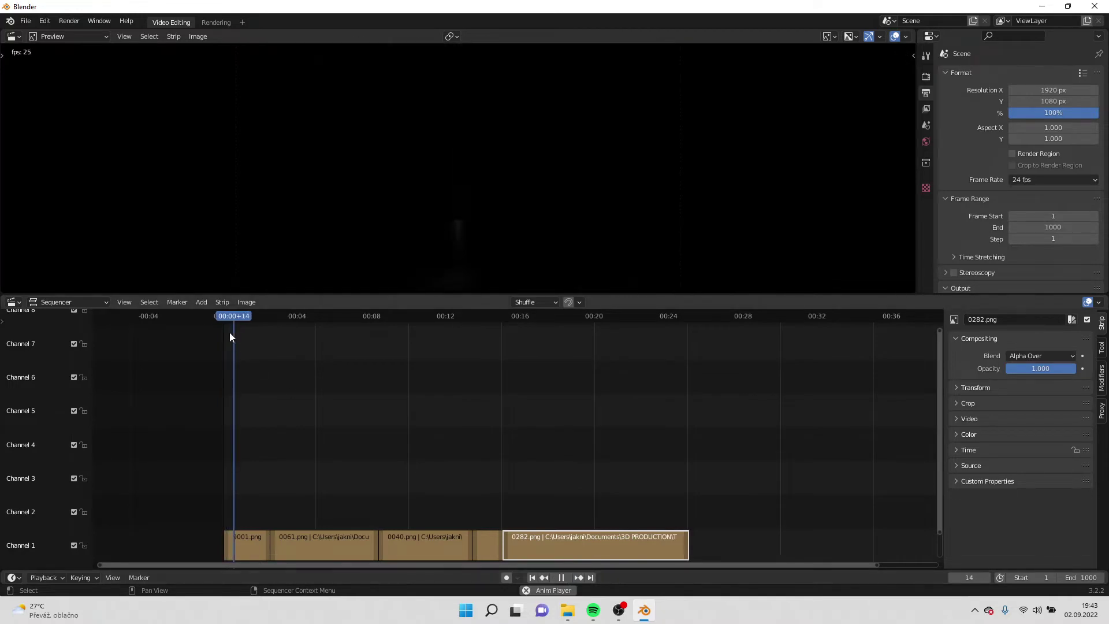
drag(255, 318, 278, 381)
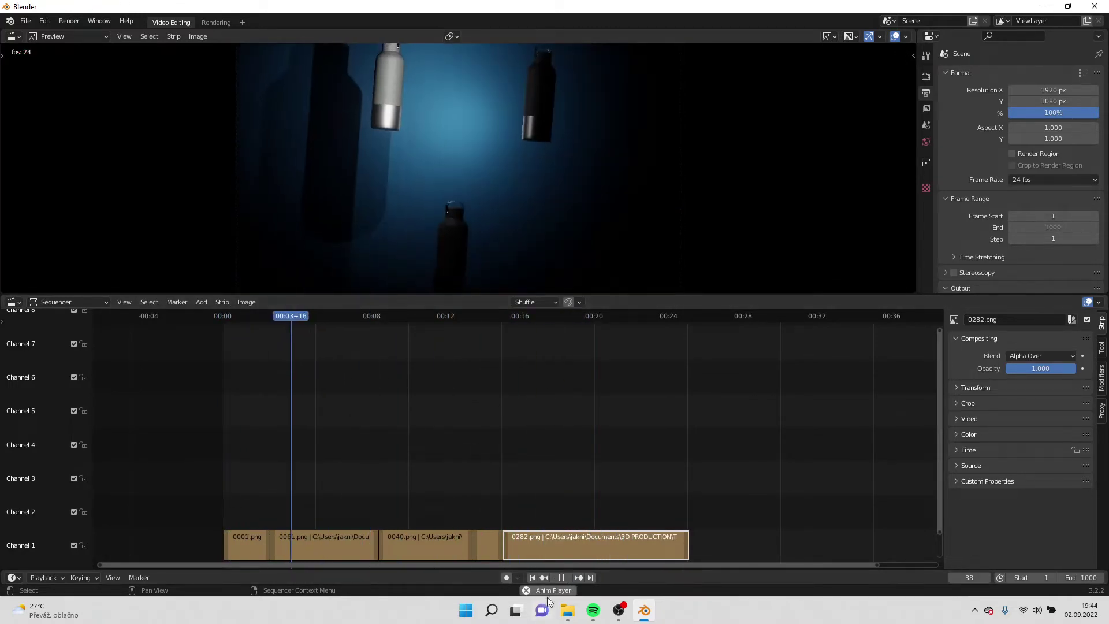
click(565, 577)
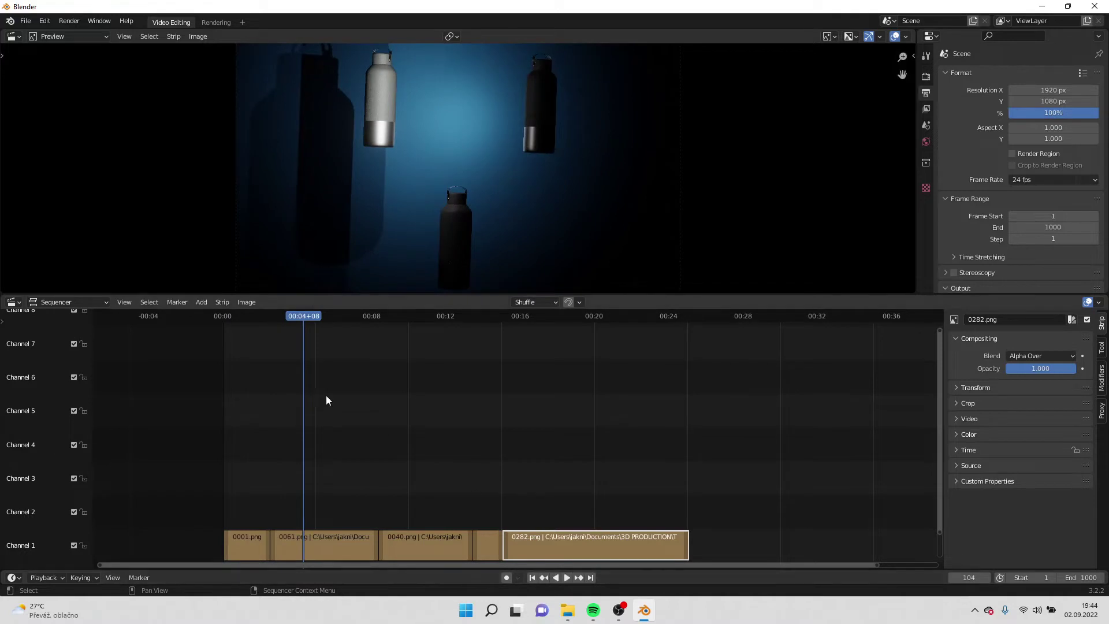
Add the try-infraction mp3 from part7 as a sound strip on Channel 2 starting at frame 1.
click(204, 301)
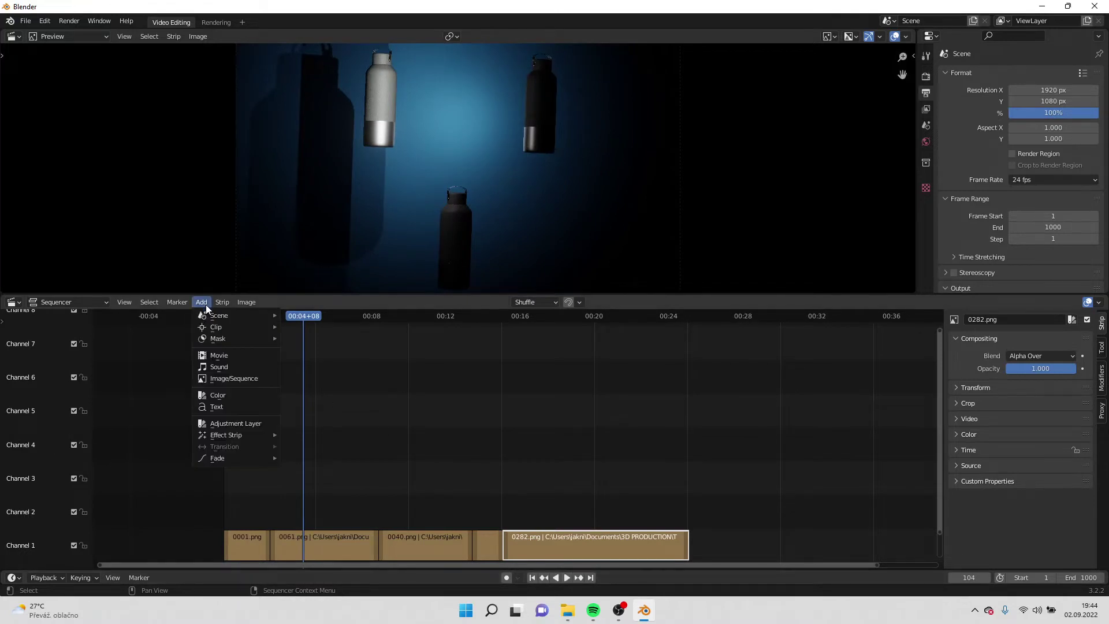
click(229, 369)
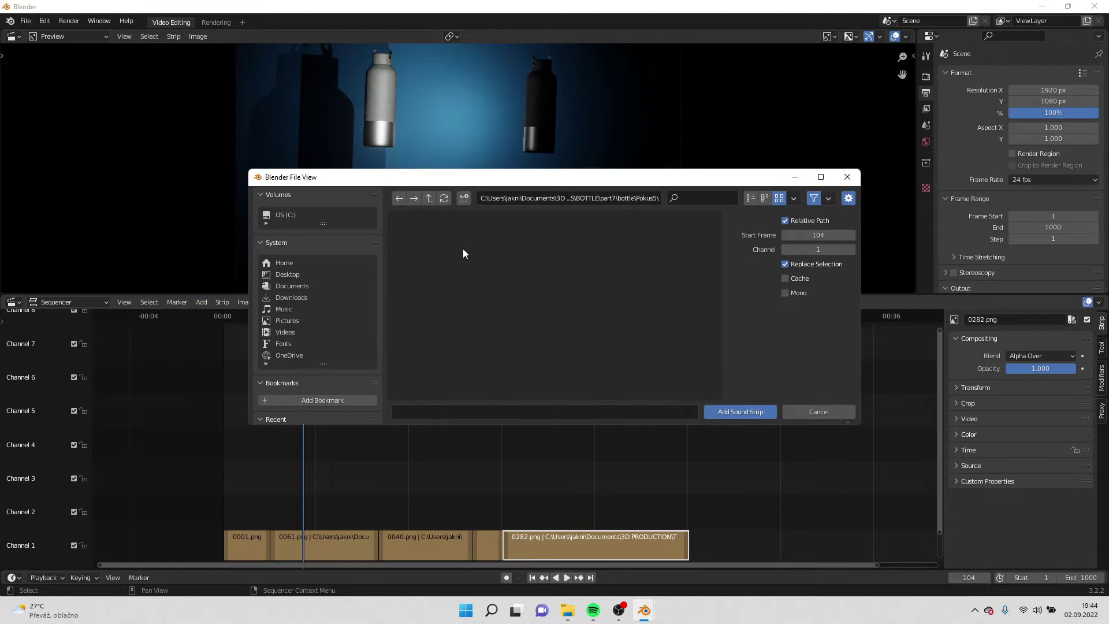
click(430, 197)
click(430, 198)
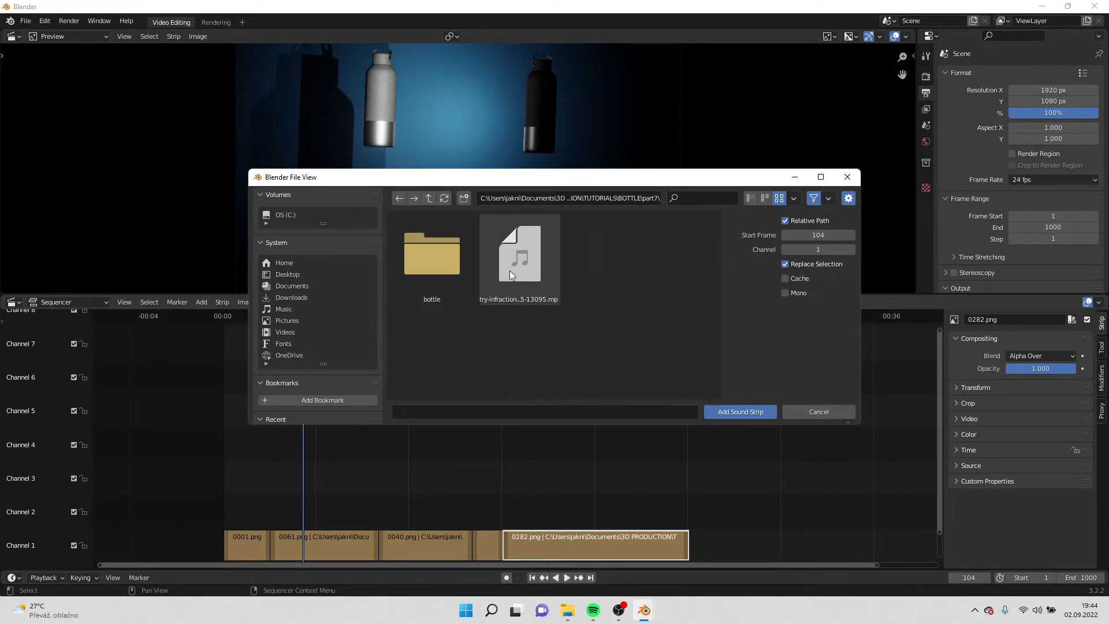
double_click(529, 275)
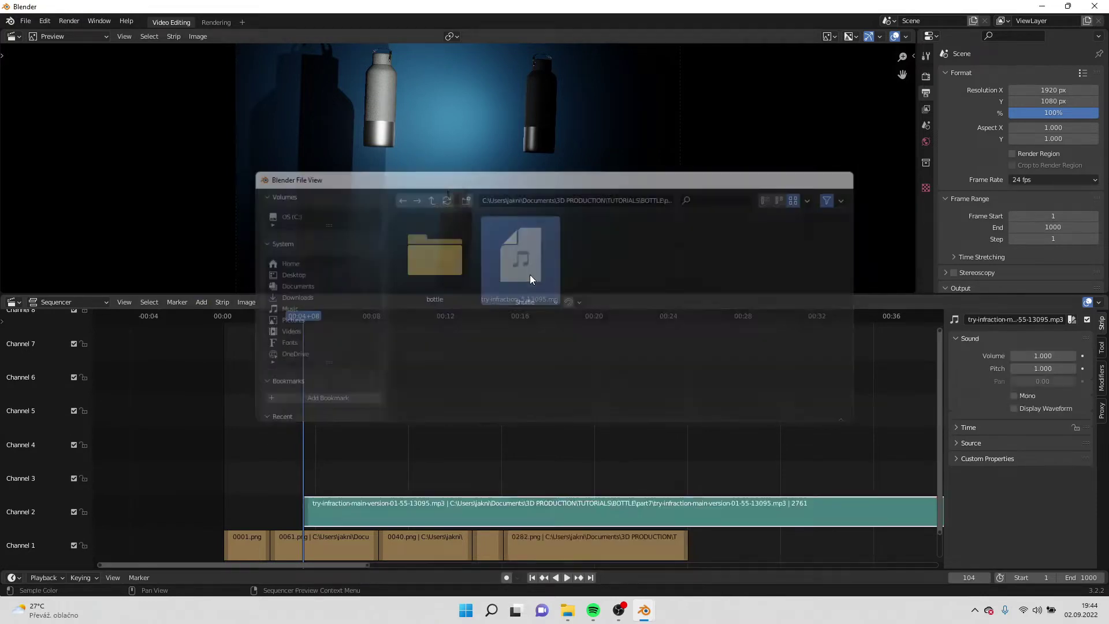
drag(306, 317, 224, 324)
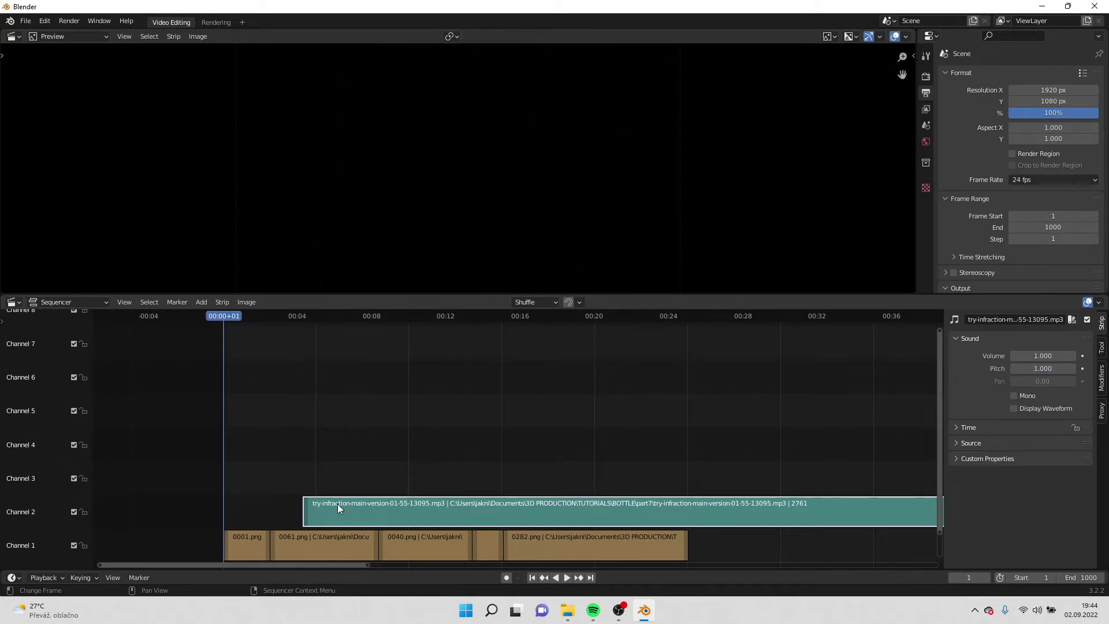
key(g)
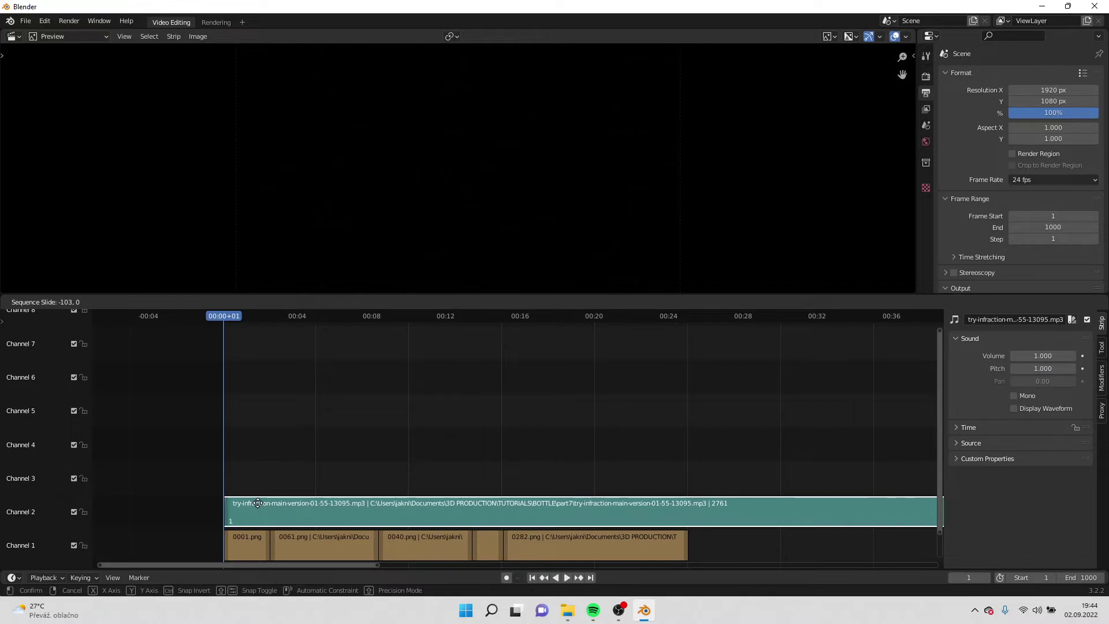
click(258, 504)
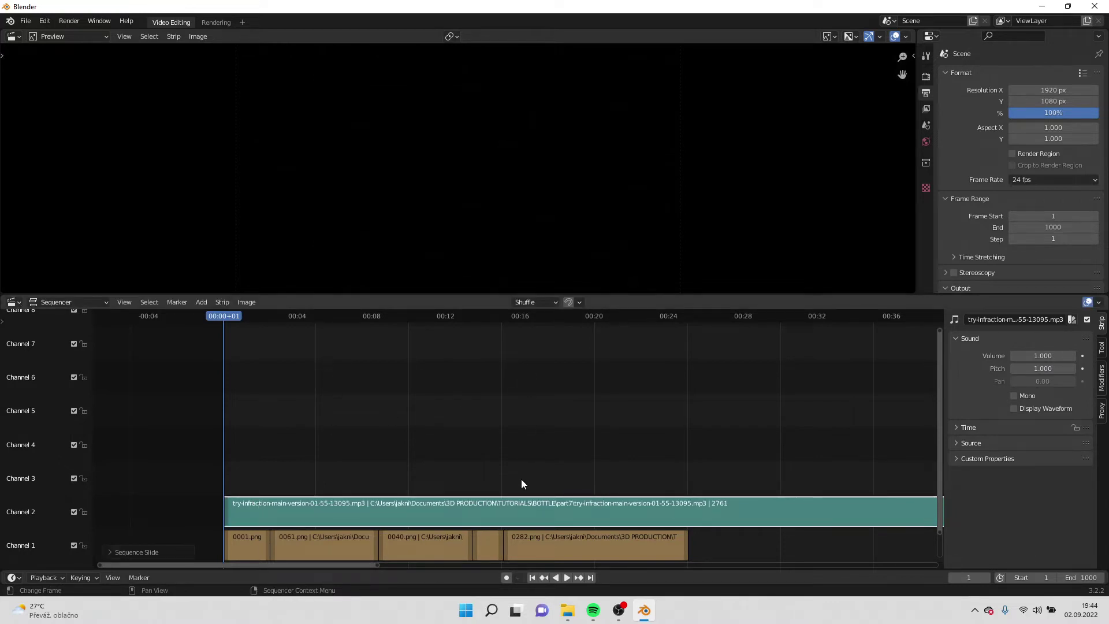
Play the edit with the music, then select the sound strip.
click(567, 577)
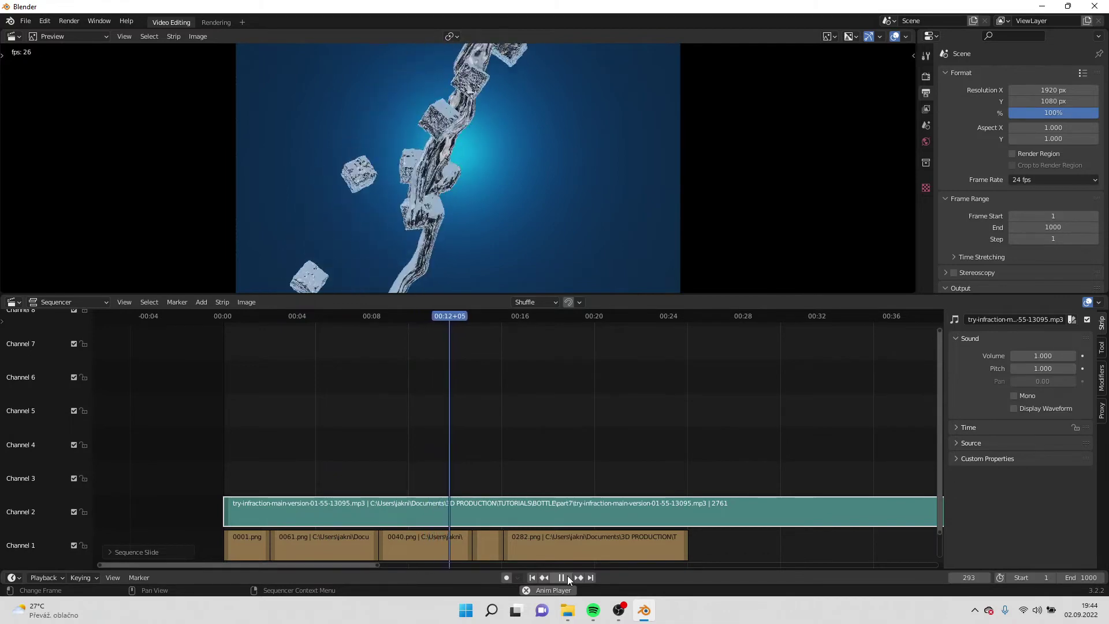
click(567, 577)
click(485, 453)
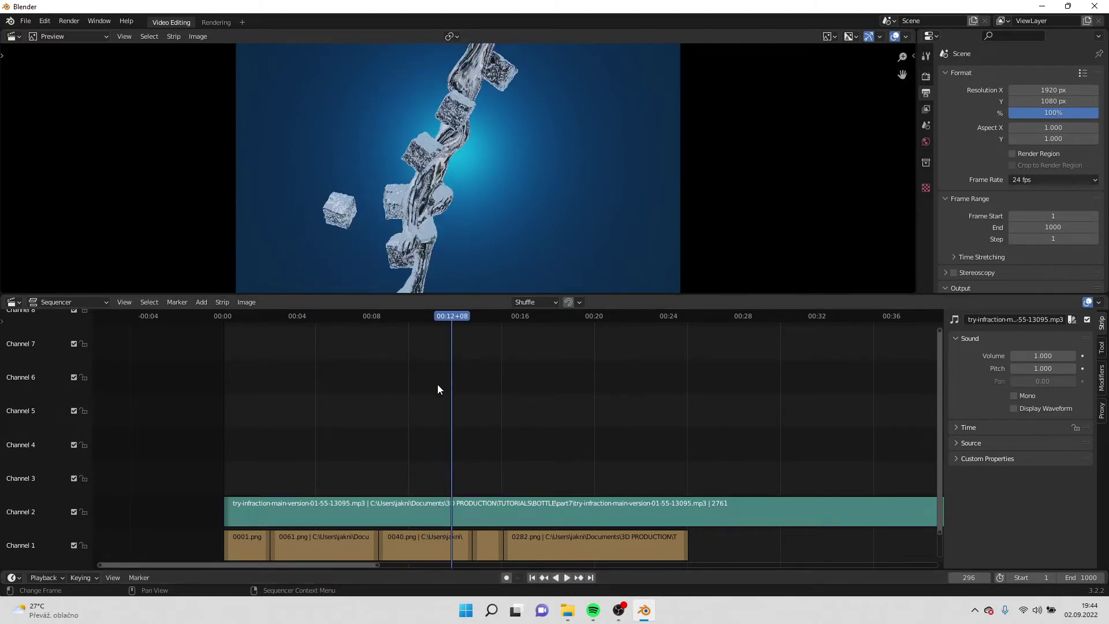
click(666, 516)
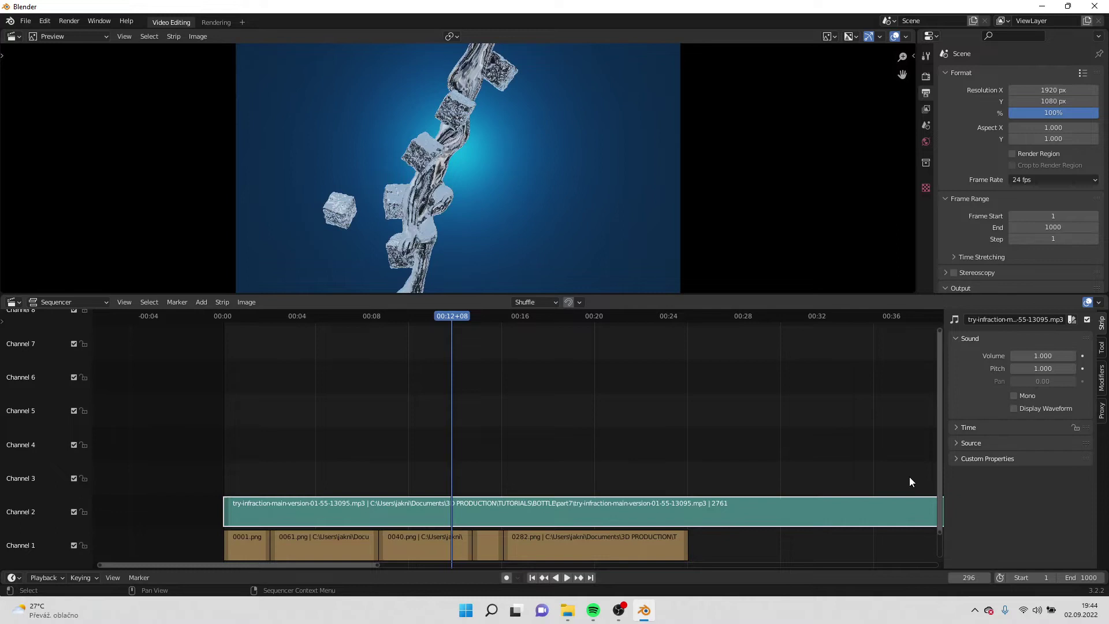
Set Waveform Display to Waveforms On in the sequencer overlays.
click(1099, 303)
click(1076, 449)
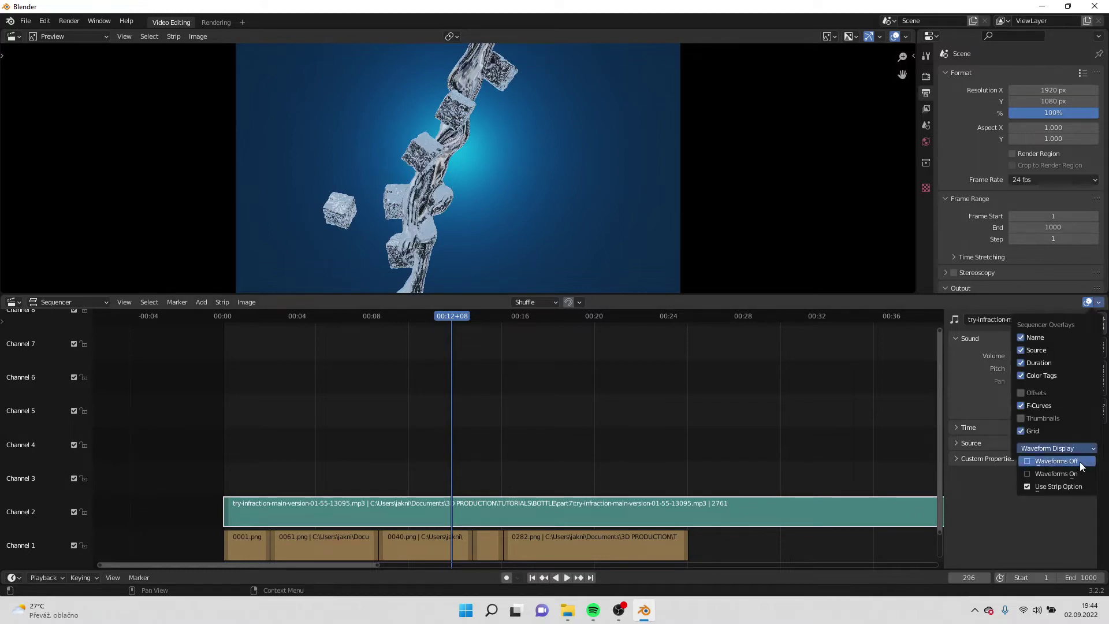
click(1072, 476)
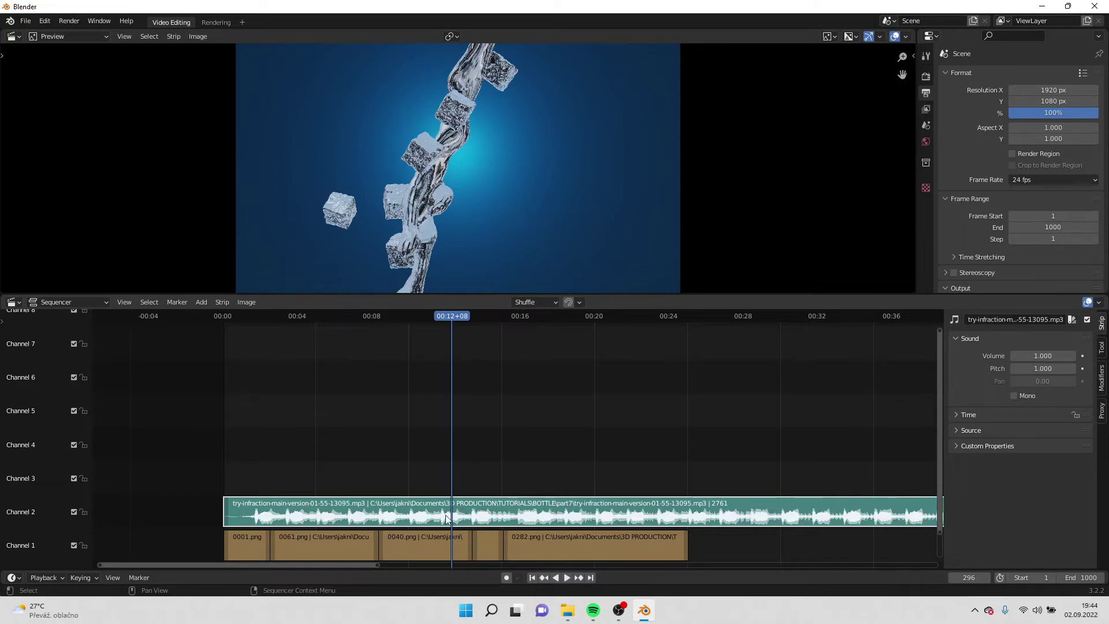
drag(443, 318, 302, 339)
scroll(429, 478, up, 3)
middle_drag(429, 478, 496, 420)
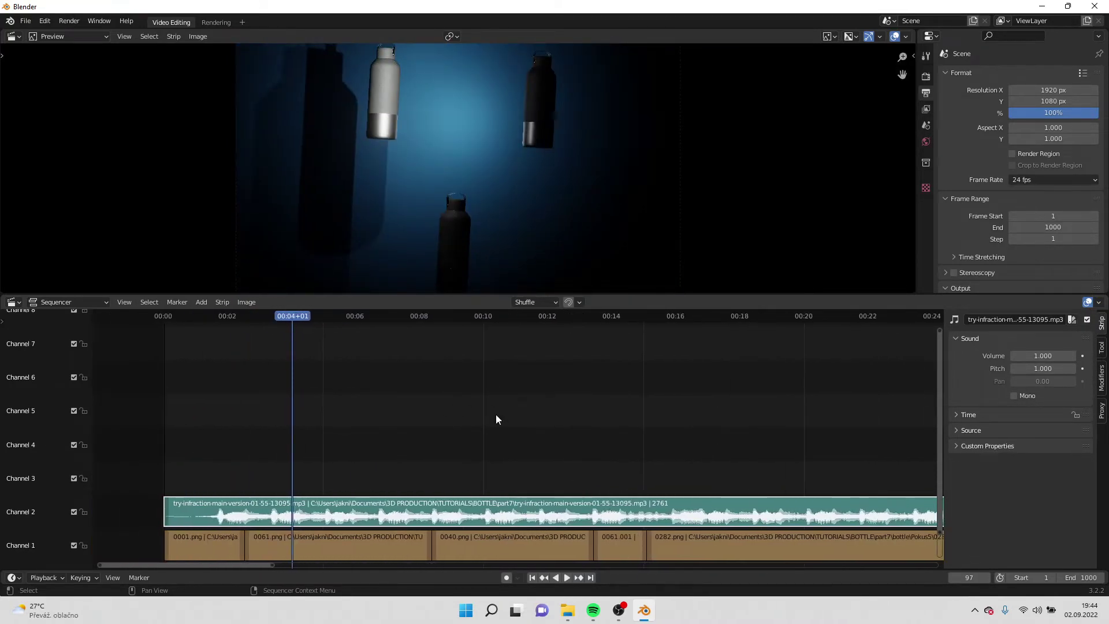
drag(307, 317, 441, 331)
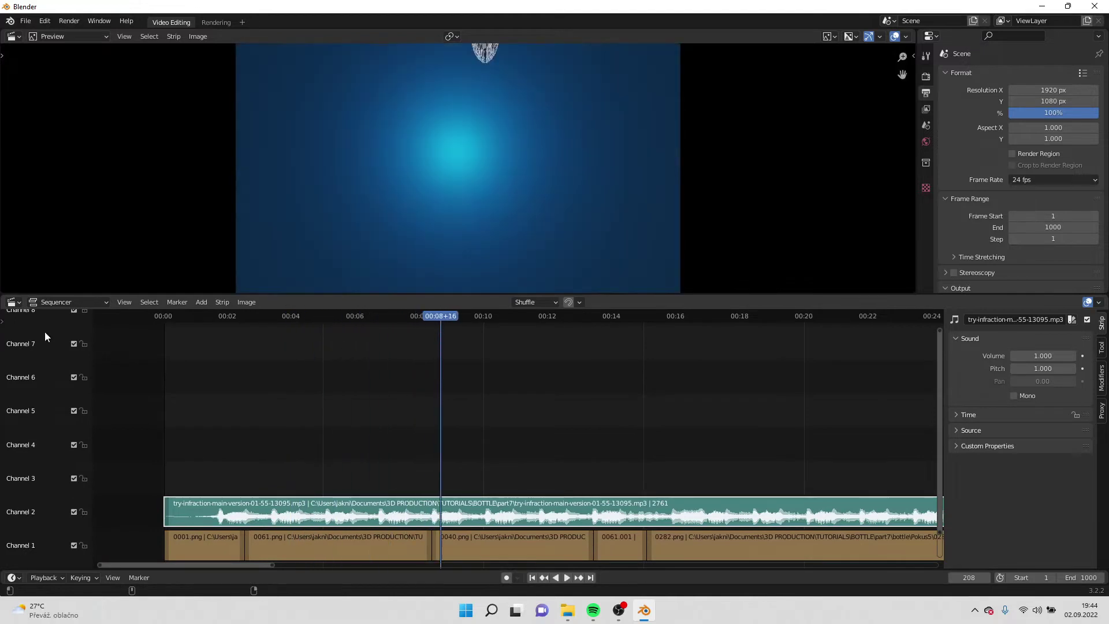
click(59, 577)
mouse_move(444, 317)
mouse_down()
mouse_move(400, 325)
mouse_move(452, 337)
mouse_move(411, 352)
mouse_move(432, 320)
mouse_up()
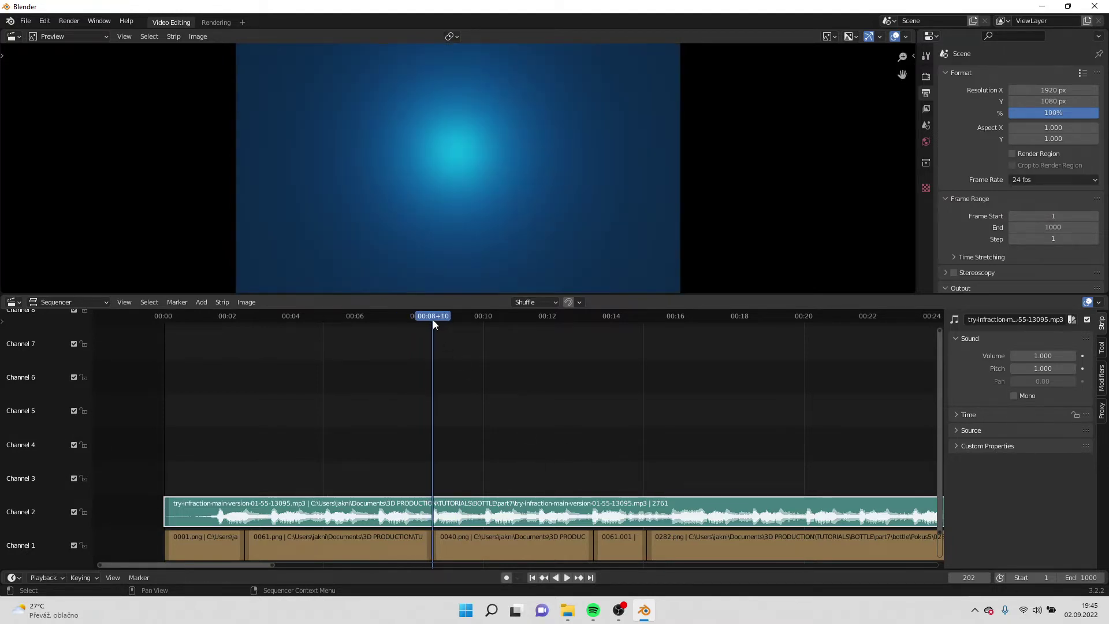
click(61, 580)
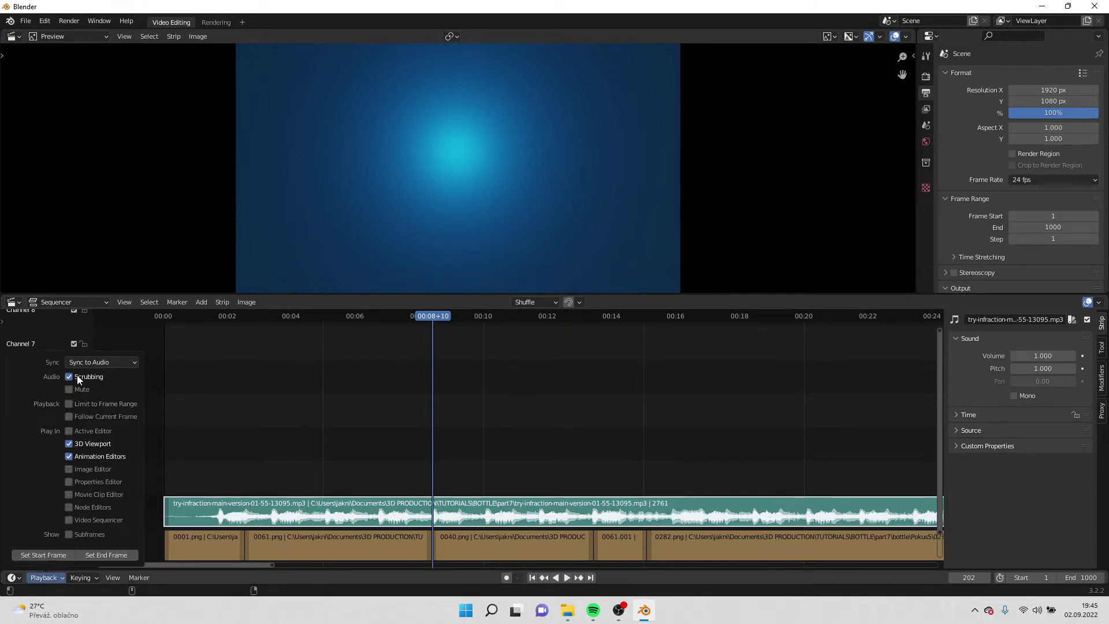
key(space)
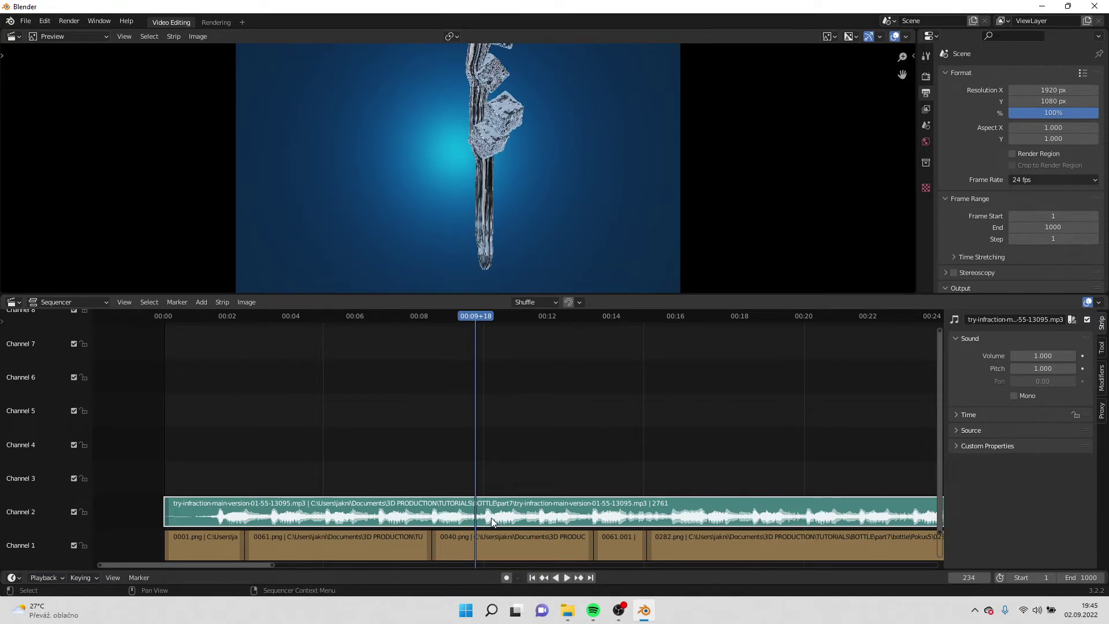
Split the 0040.png clip at the chosen point and delete its opening part.
mouse_move(478, 315)
mouse_down()
mouse_move(435, 320)
mouse_move(494, 331)
mouse_move(468, 332)
mouse_up()
click(514, 546)
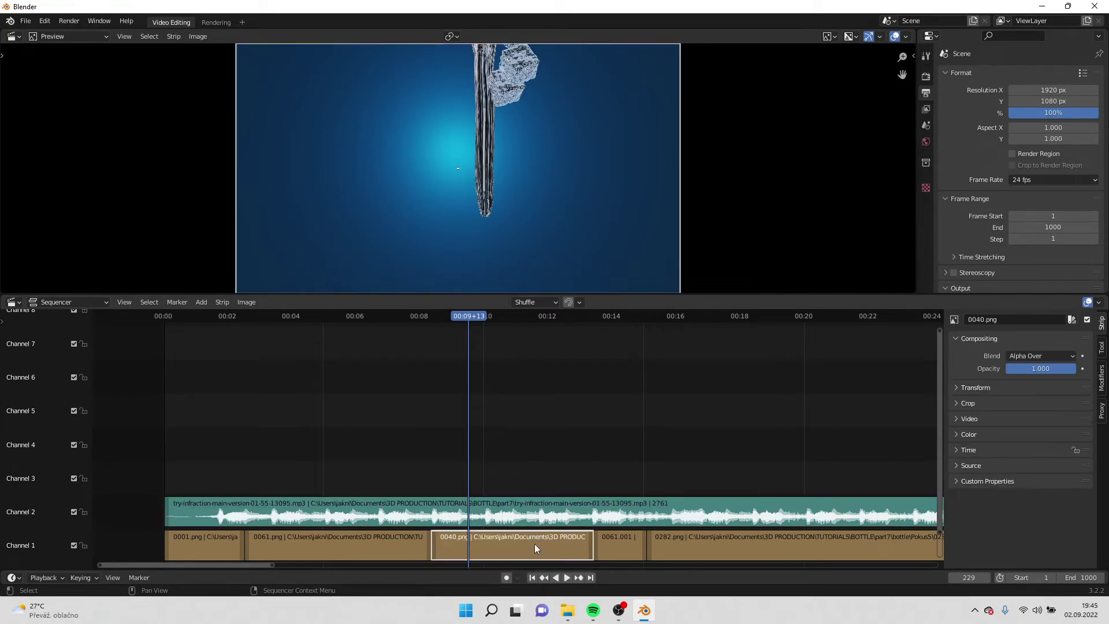
key(space)
mouse_move(473, 317)
mouse_down()
mouse_move(520, 320)
mouse_move(467, 328)
mouse_move(480, 329)
mouse_up()
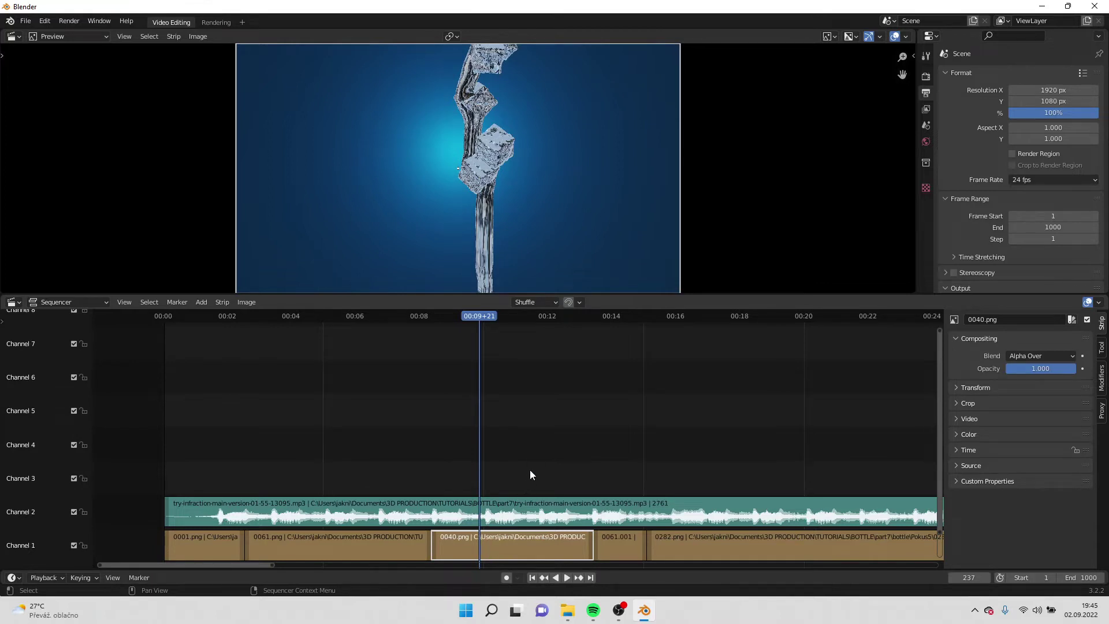
key(k)
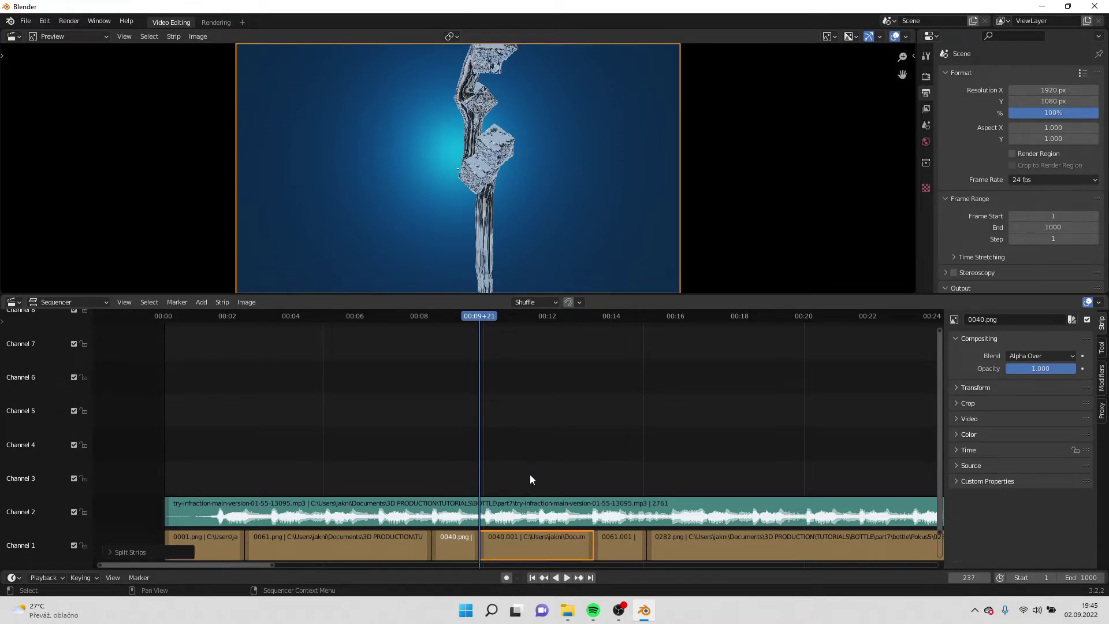
click(455, 539)
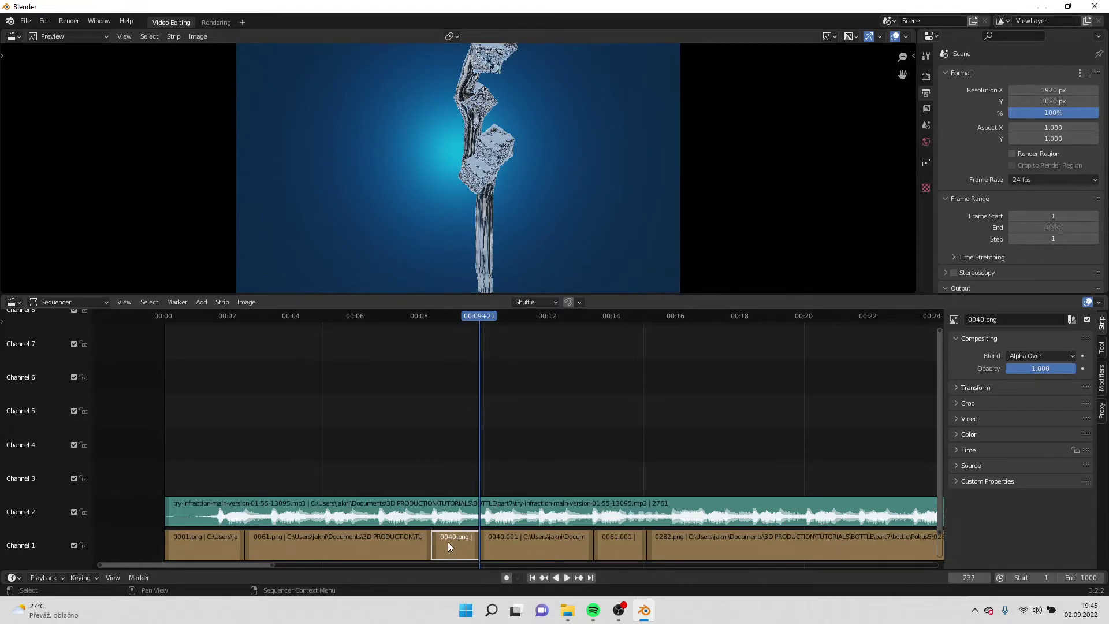
key(Delete)
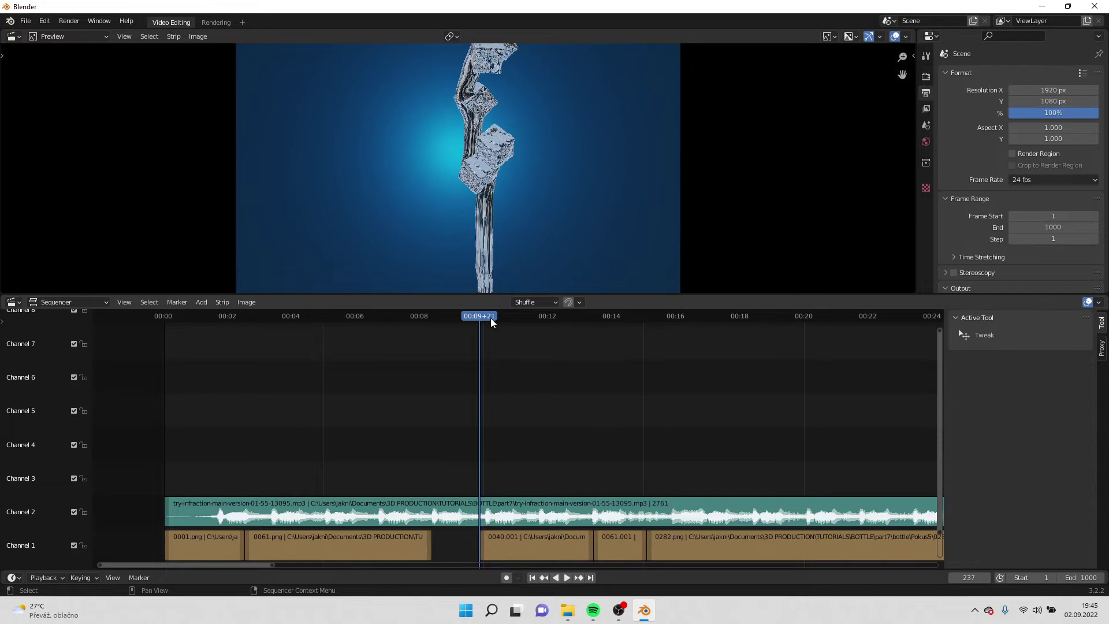
Slide the remaining 0040.001 clip left to close the gap, then play it back.
drag(471, 320, 428, 328)
key(space)
click(492, 546)
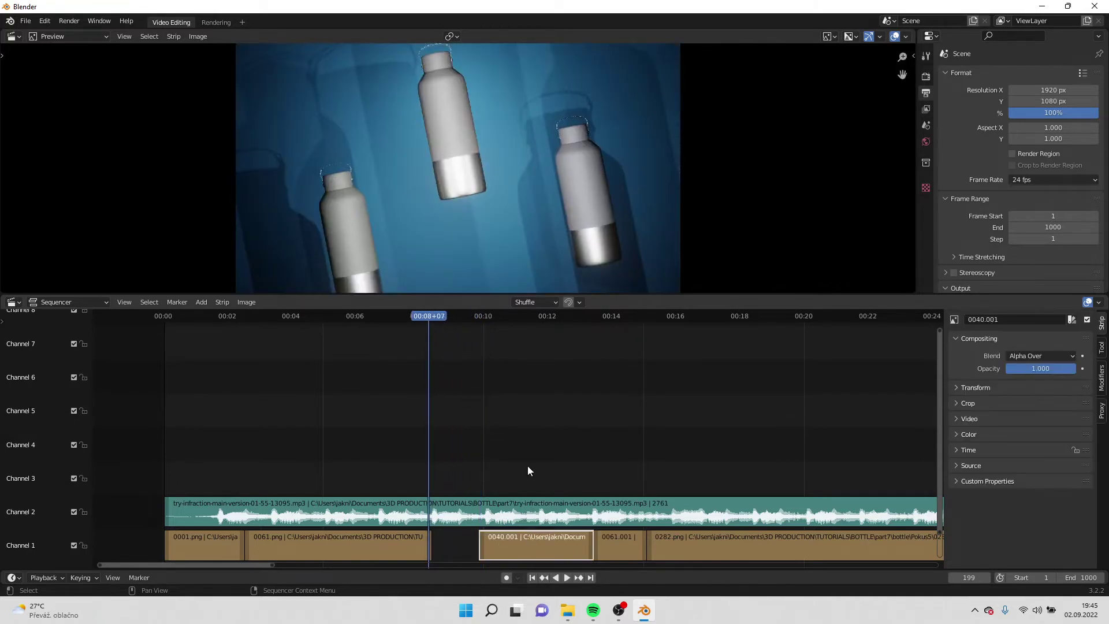
key(g)
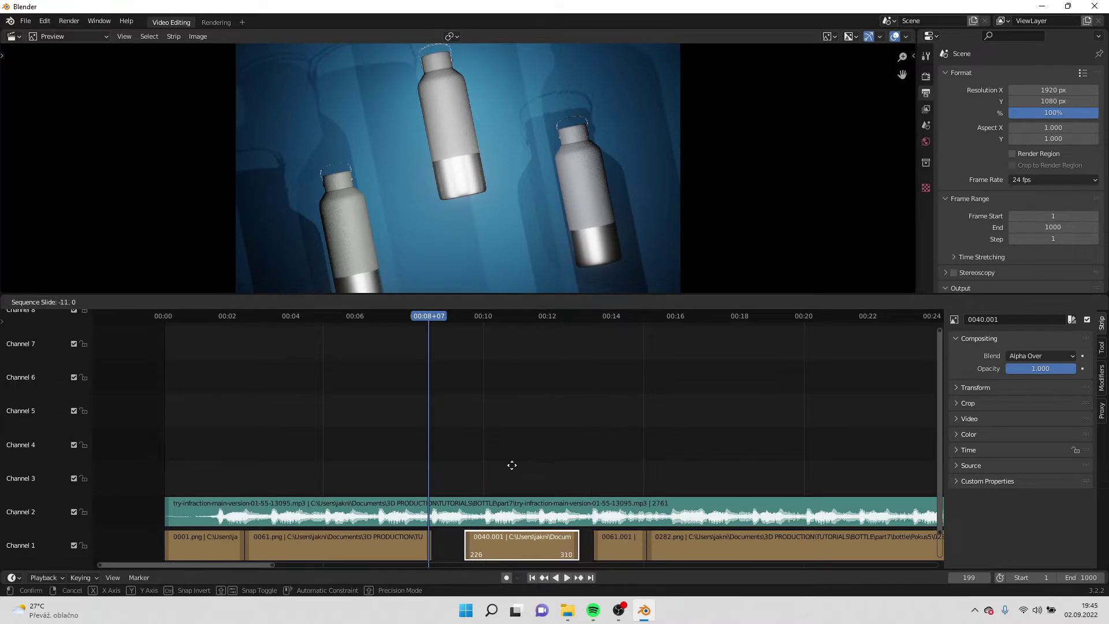
click(485, 462)
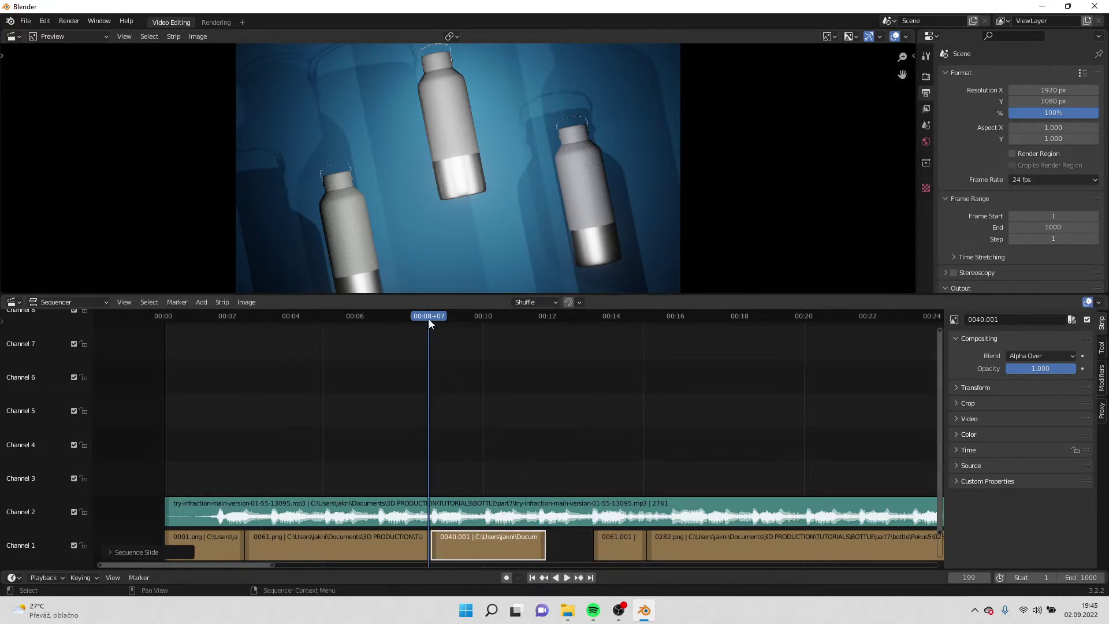
key(space)
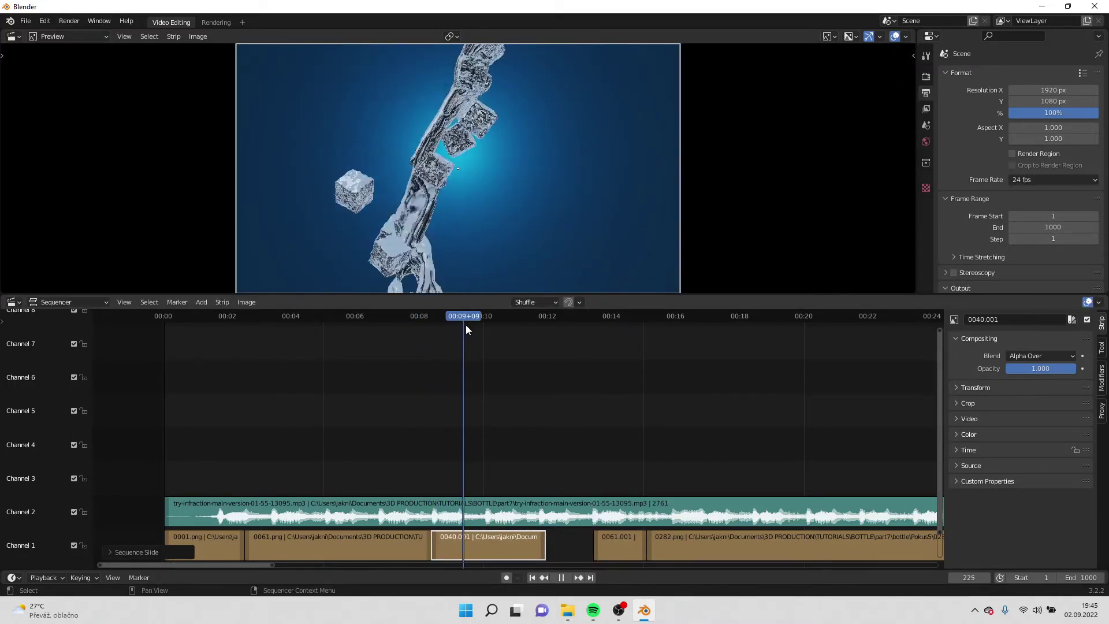
Replay the cut and set the playhead to frame 241.
click(454, 321)
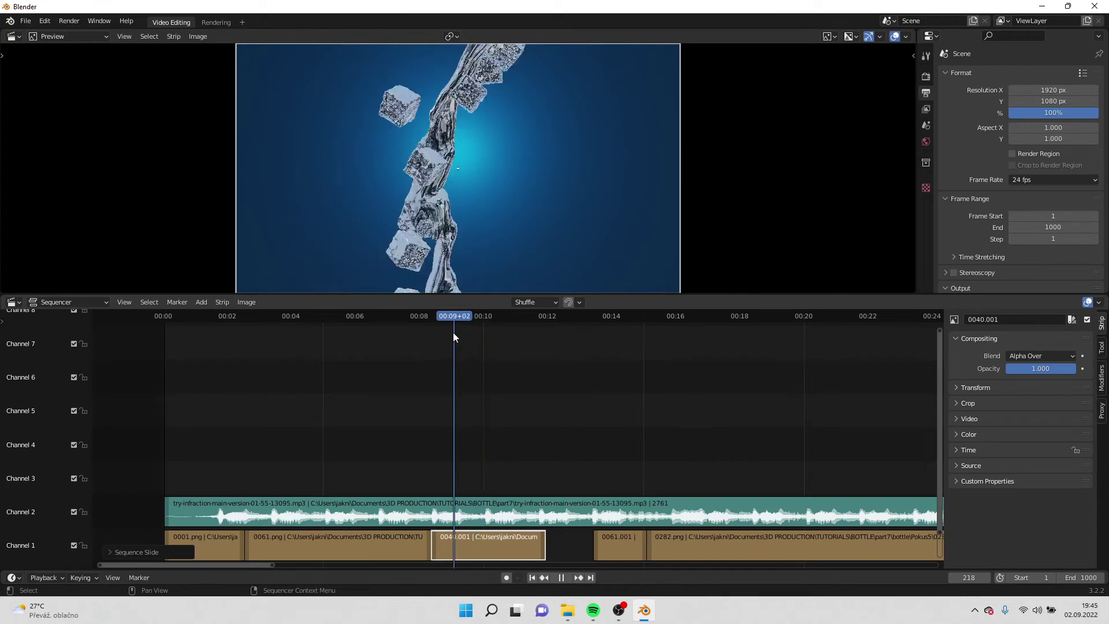
click(420, 321)
click(568, 577)
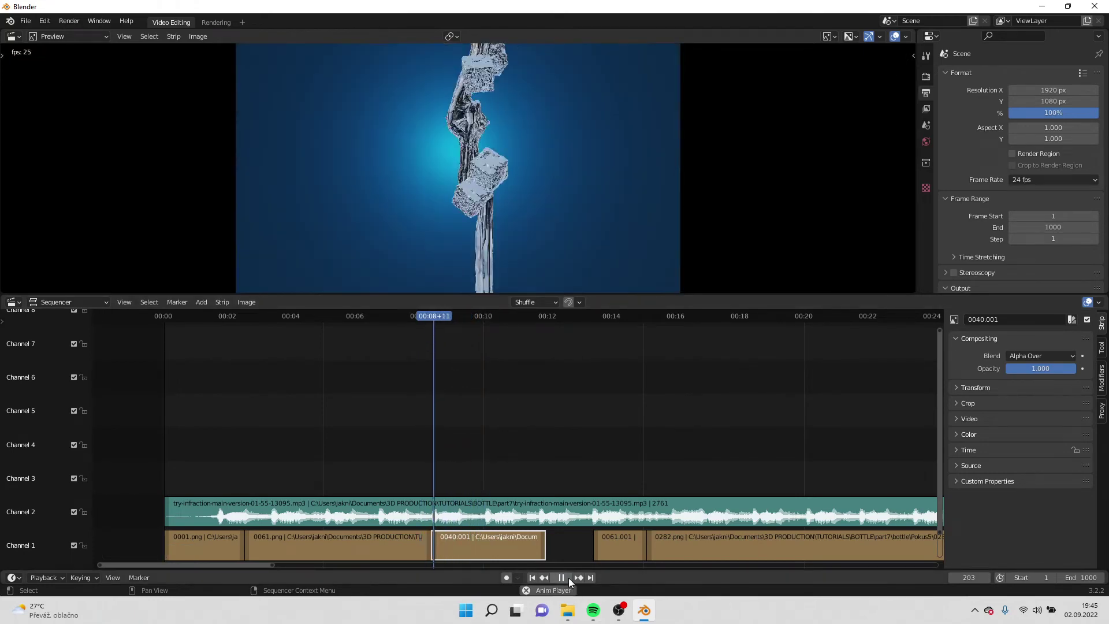
click(568, 578)
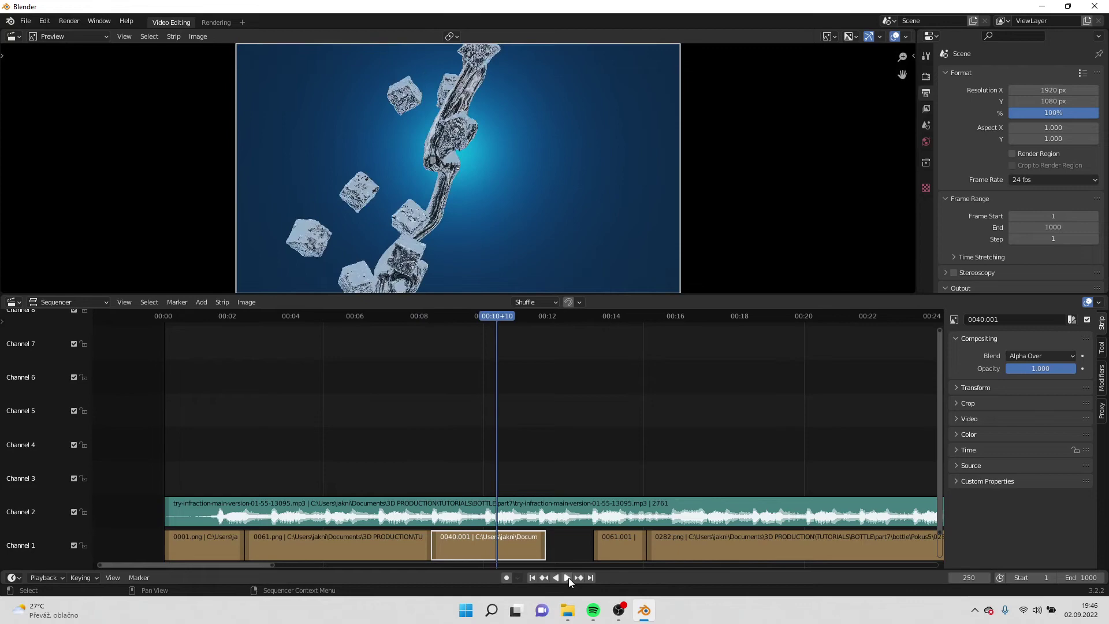
drag(492, 317, 486, 318)
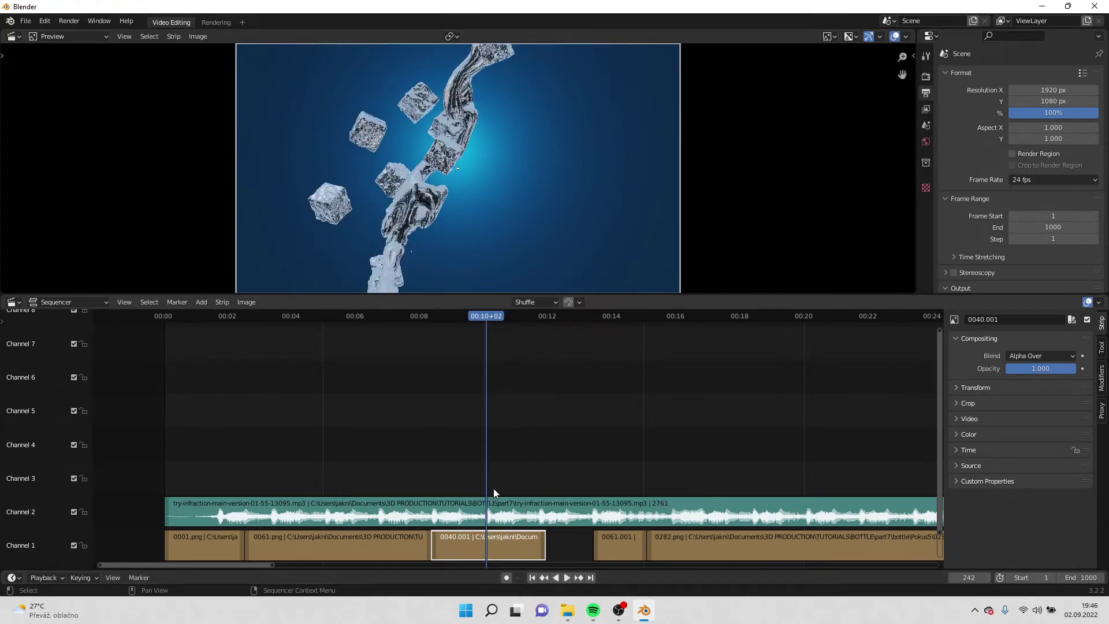
scroll(496, 508, up, 10)
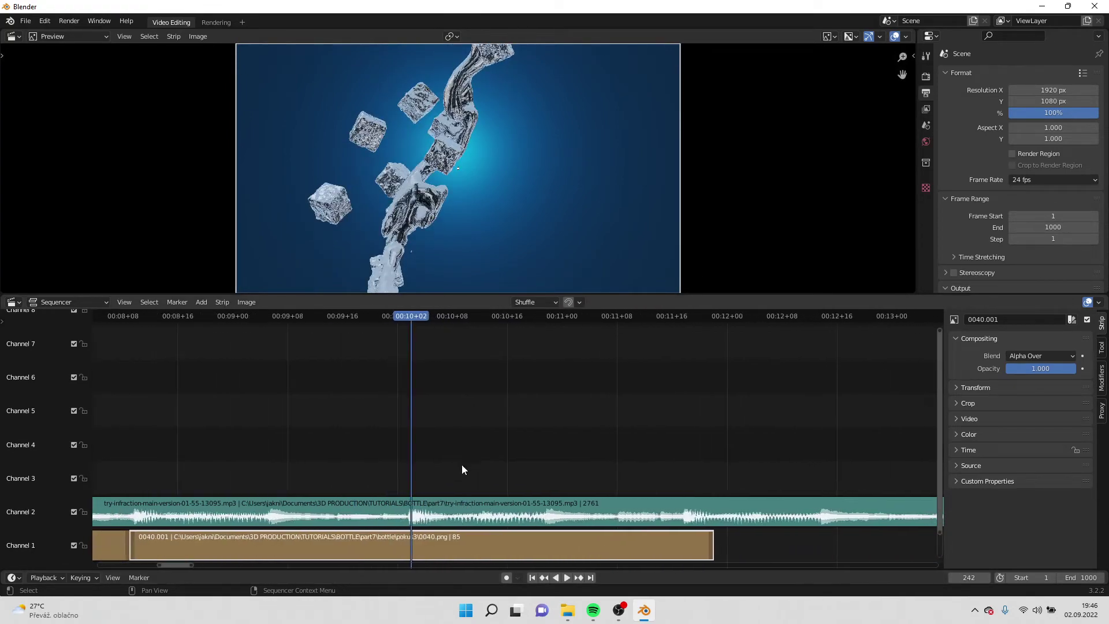
scroll(462, 469, up, 4)
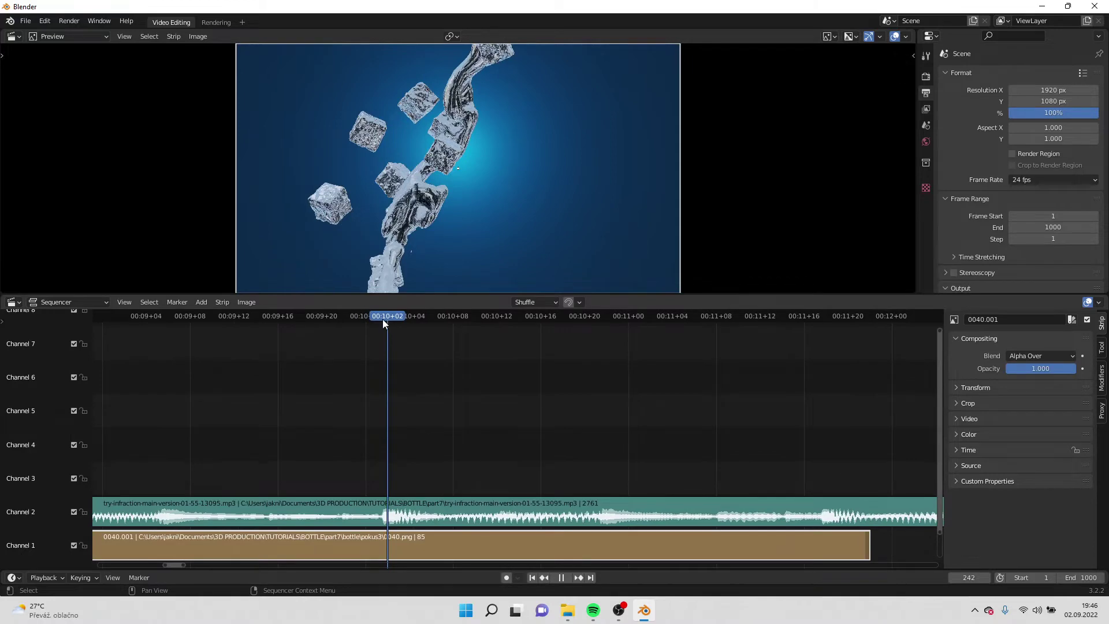
drag(382, 319, 380, 319)
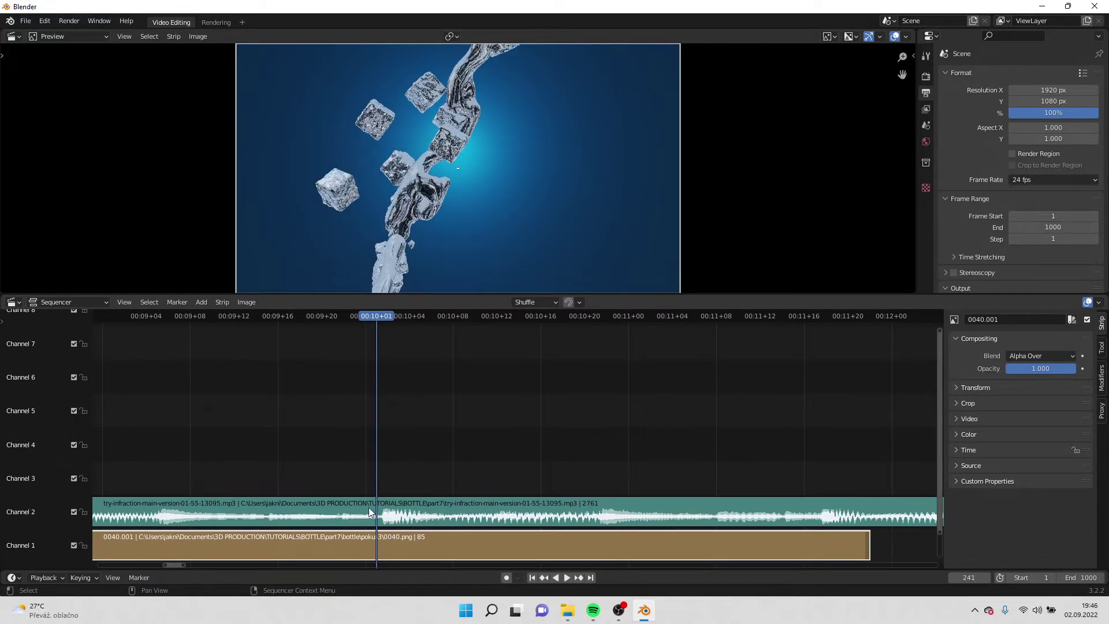
drag(462, 318, 384, 334)
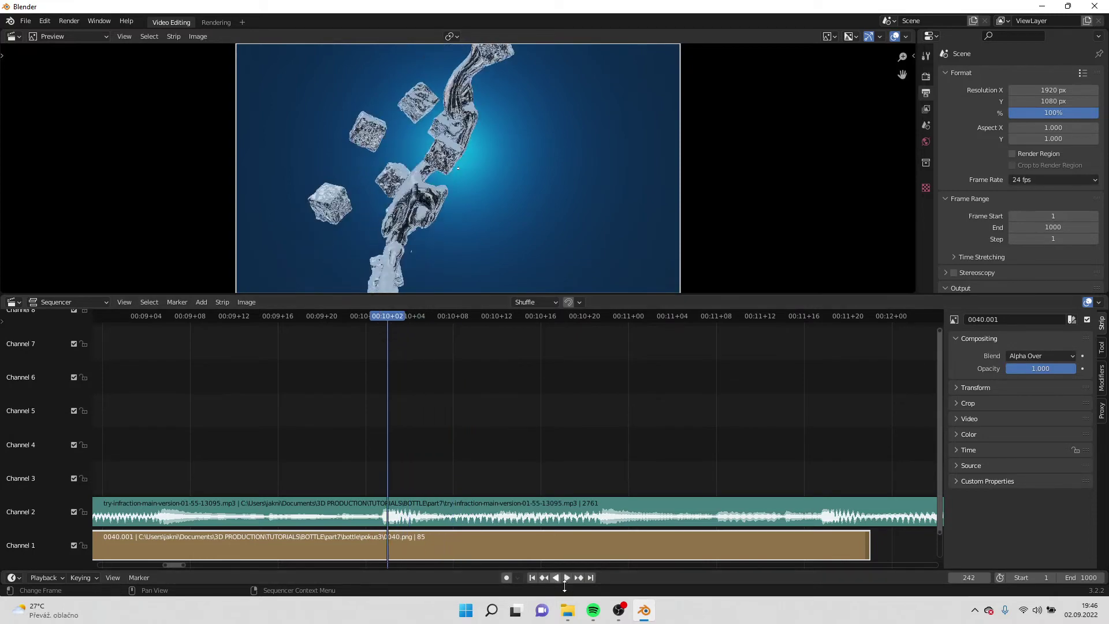
click(567, 577)
drag(471, 326, 381, 334)
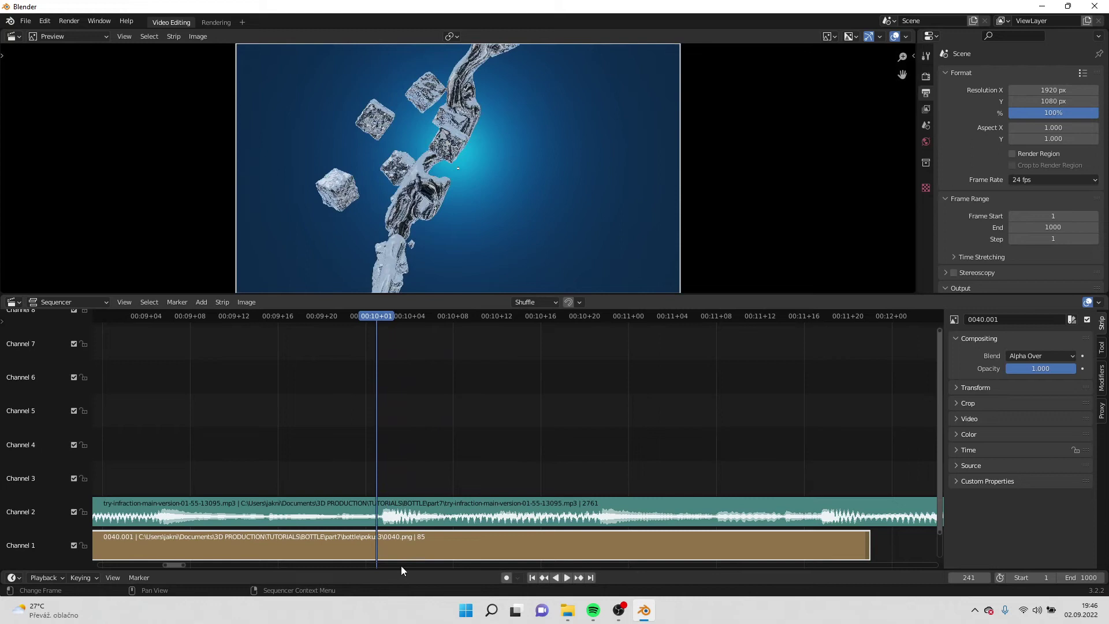
Split 0040.001 at frame 241 and delete the 45-frame tail piece 0040.002.
key(k)
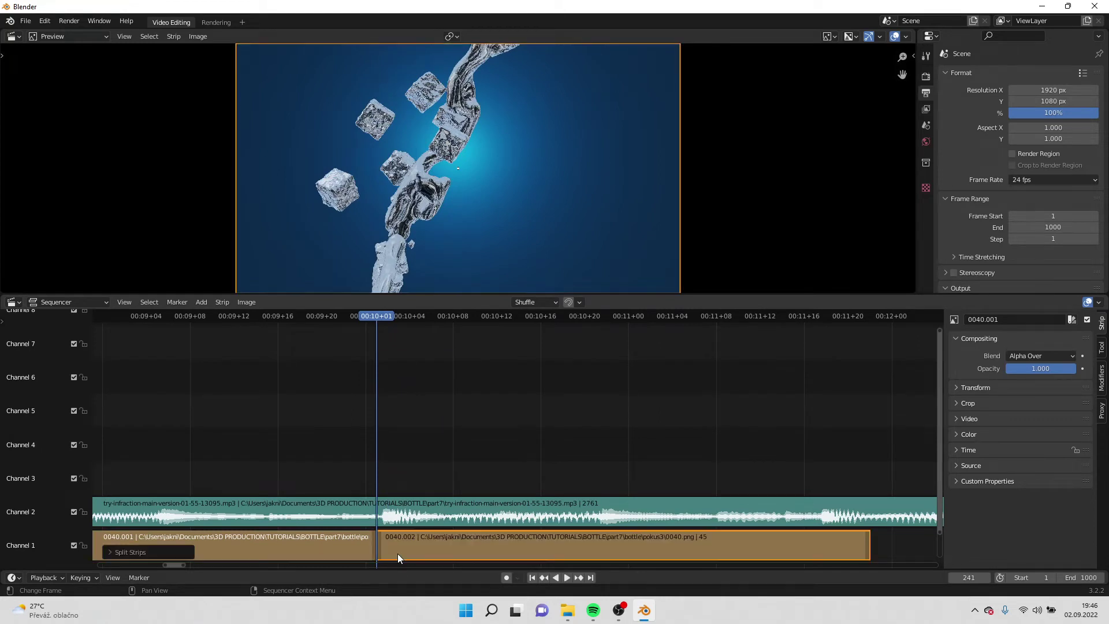
click(406, 552)
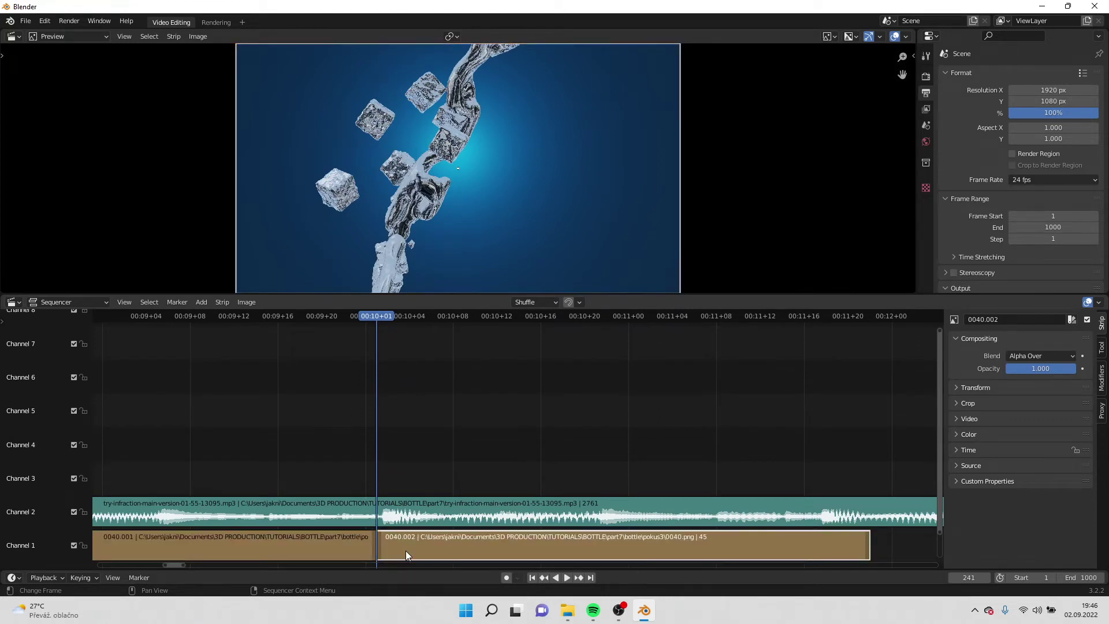
key(Delete)
scroll(463, 455, down, 6)
scroll(470, 467, down, 4)
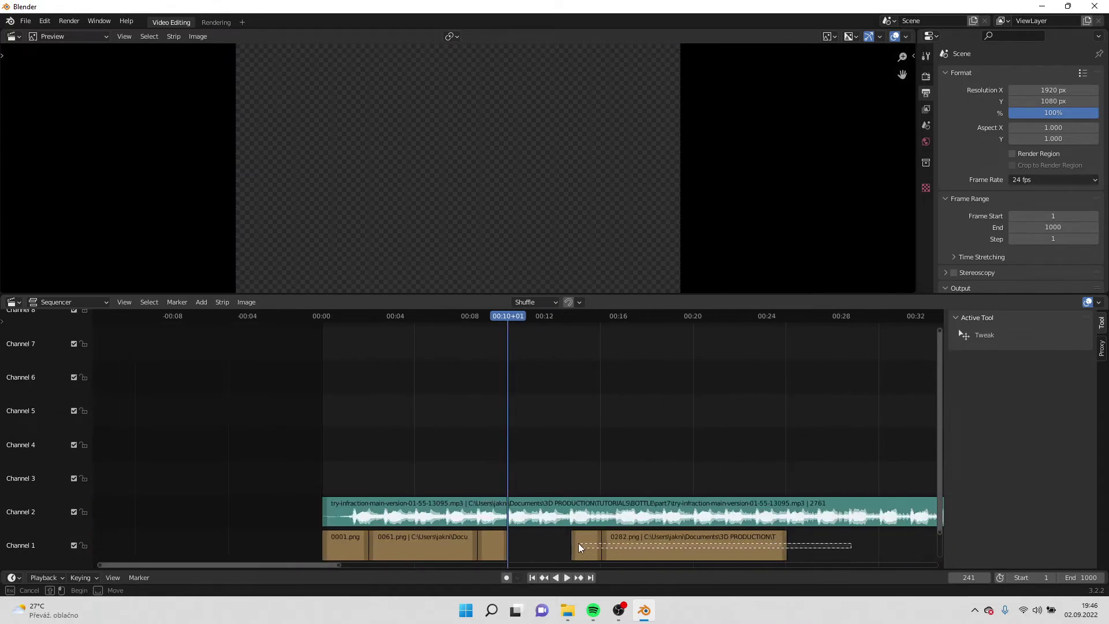
Slide the 0282.png clip left to close the Channel 1 gap, then rewind to frame 1.
click(578, 543)
drag(605, 543, 541, 553)
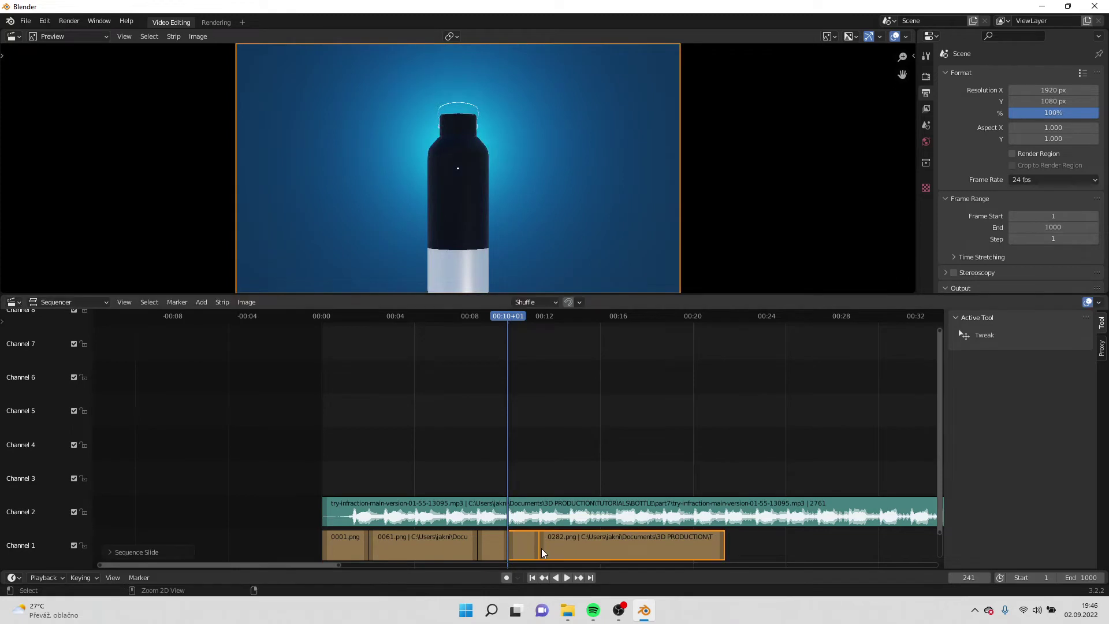
drag(505, 318, 321, 323)
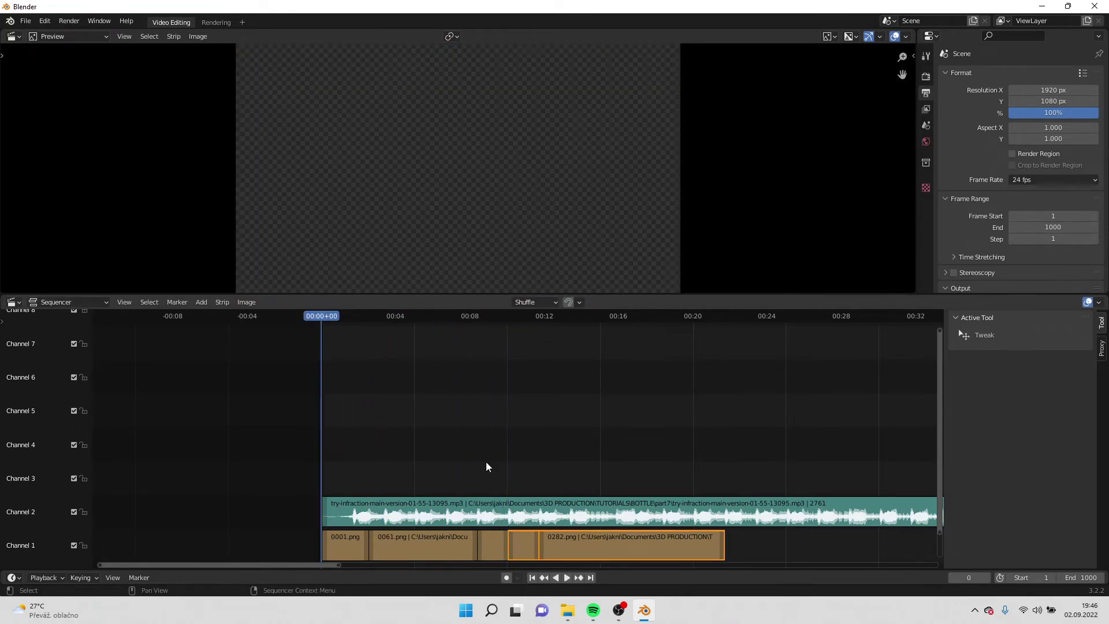
Play the edit through, then scrub to just past the end of the bottle footage.
click(566, 578)
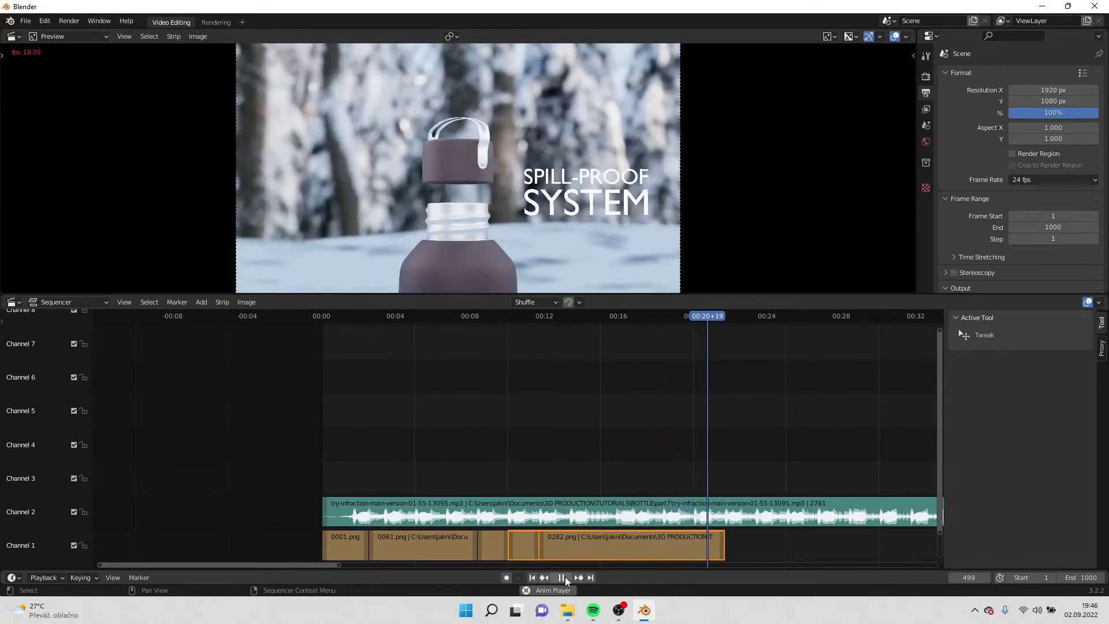
click(565, 576)
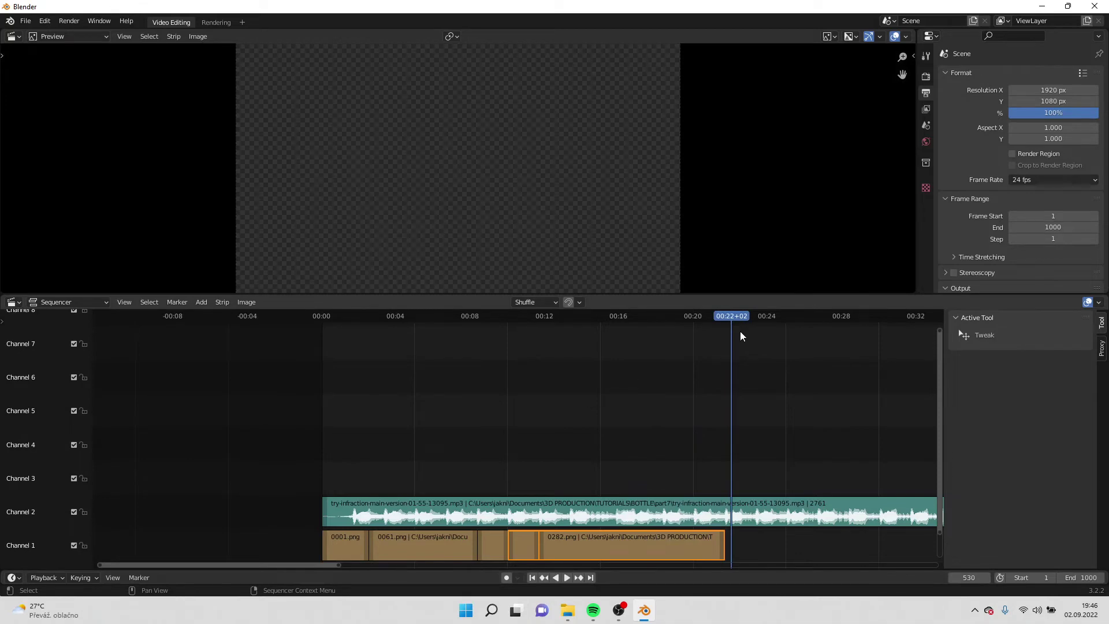
drag(741, 336, 612, 353)
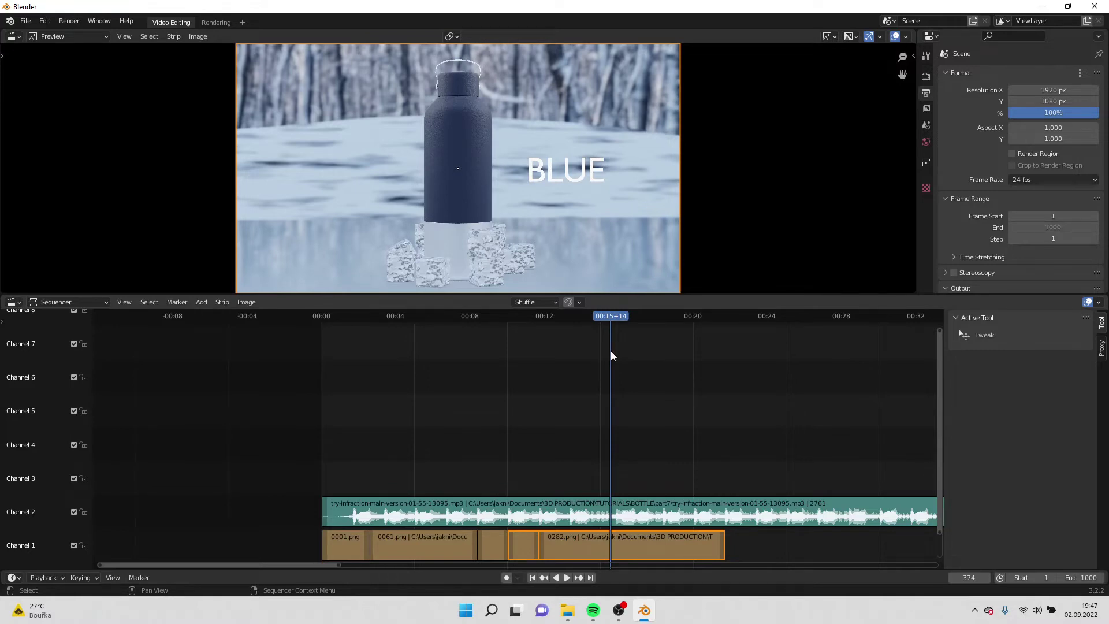
drag(621, 317, 724, 346)
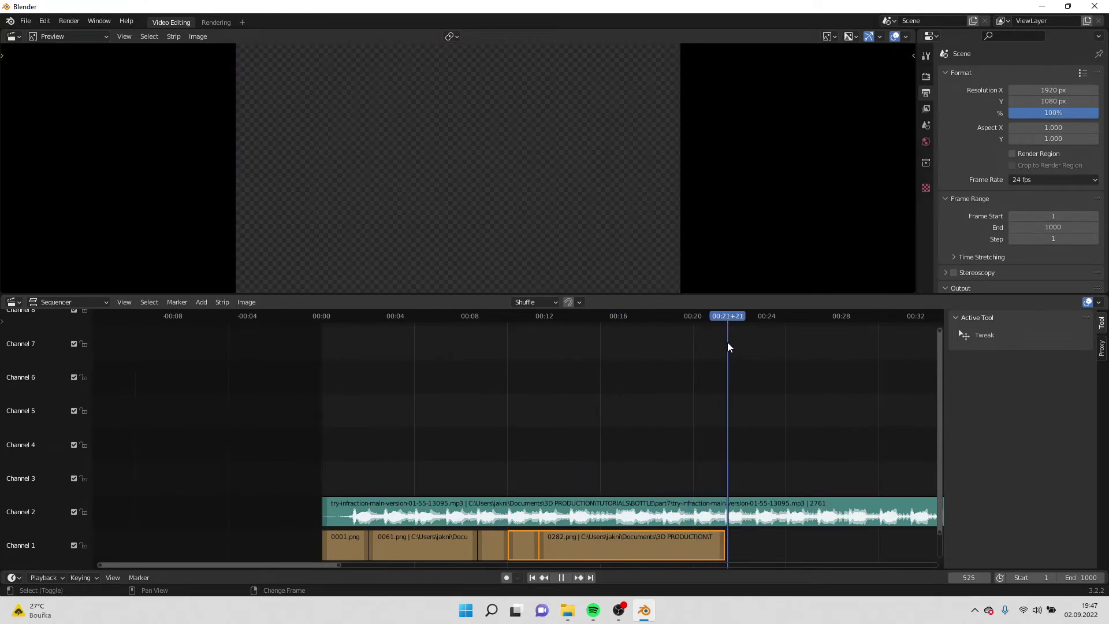
Zoom the timeline in on the ending and add a text strip reading 'Thanks for watching'.
scroll(774, 500, up, 4)
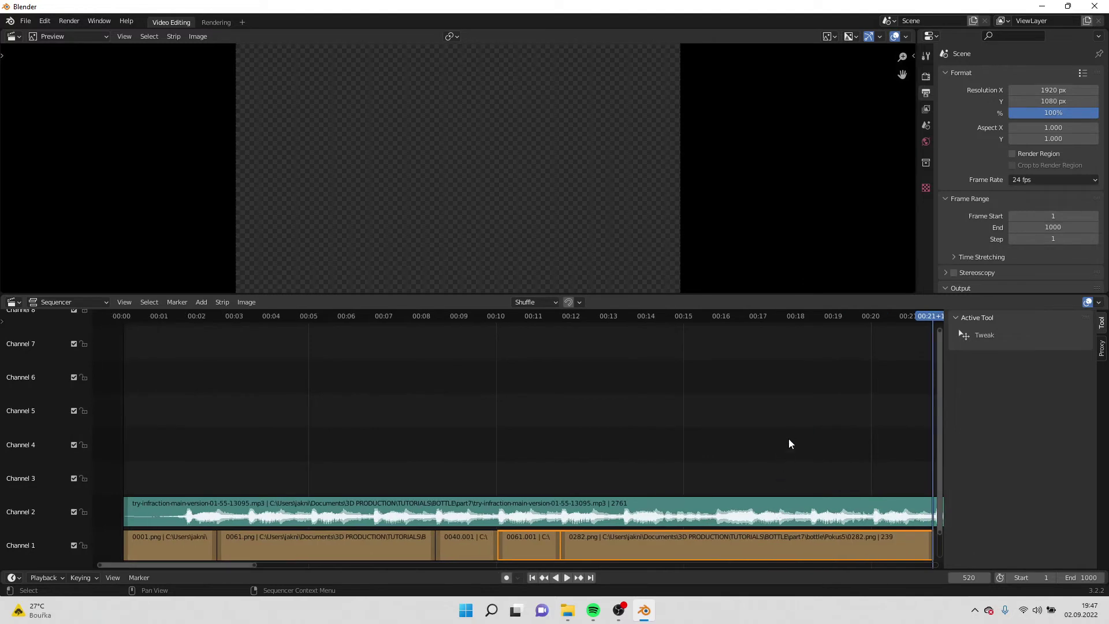
middle_drag(788, 438, 531, 450)
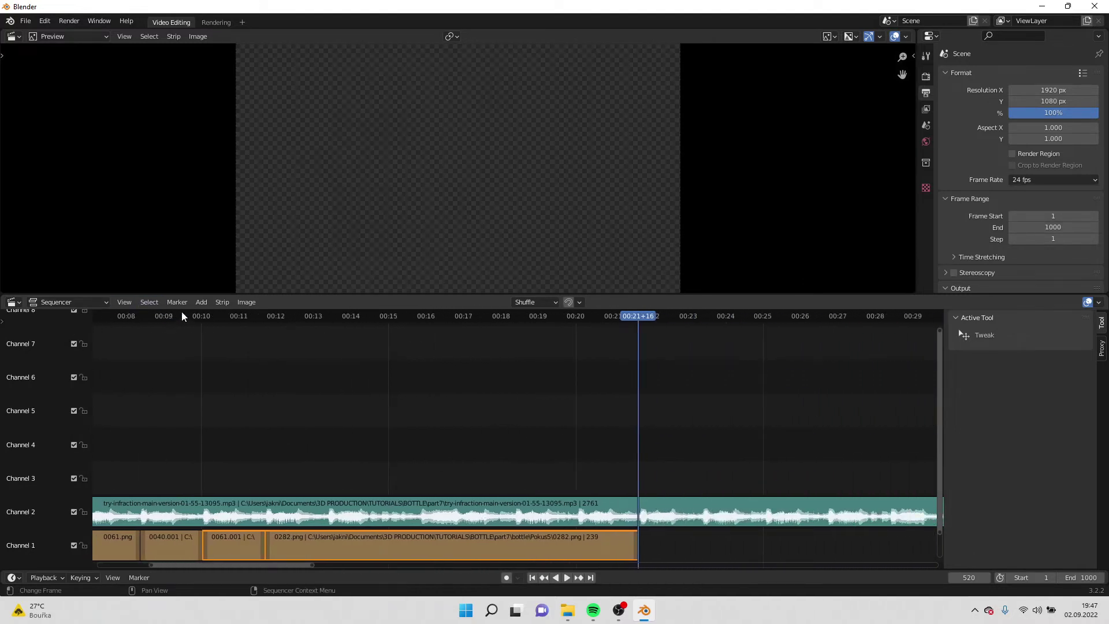
click(203, 302)
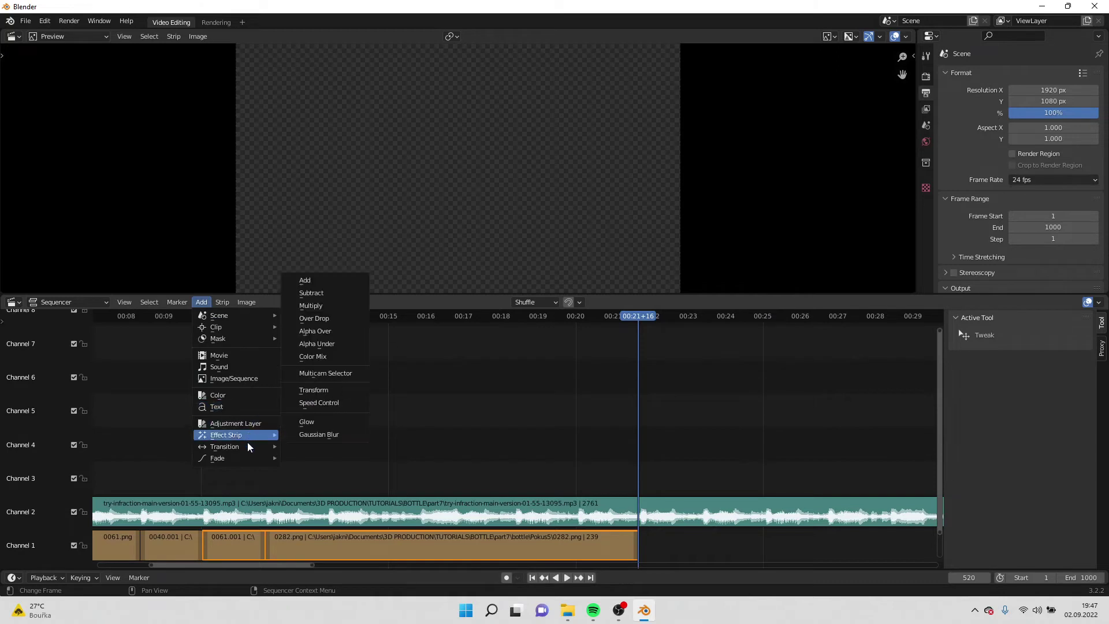
click(239, 407)
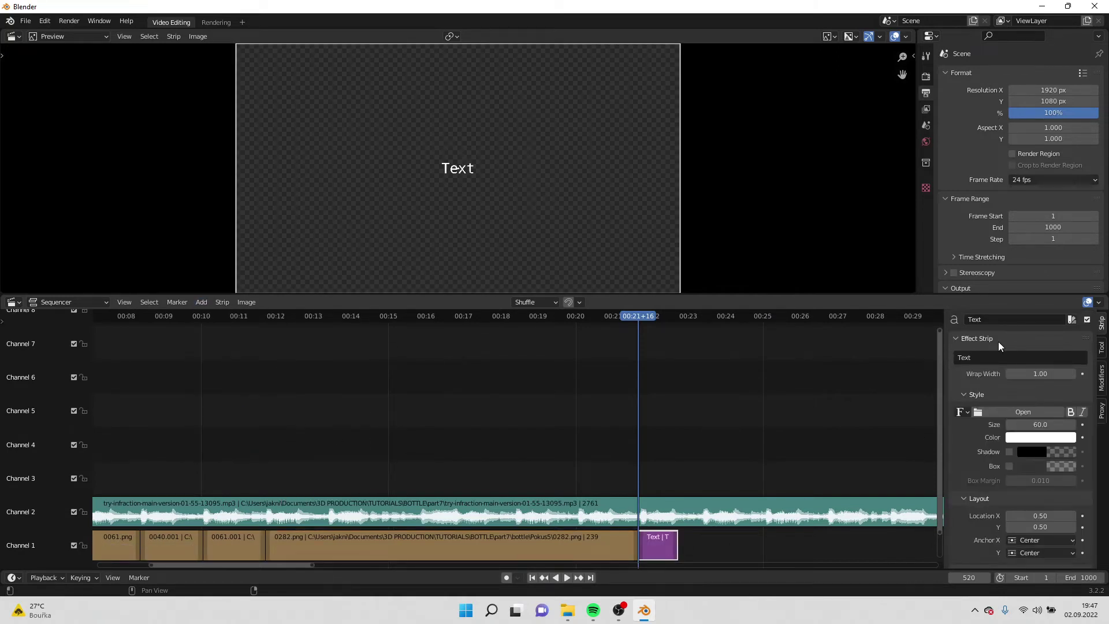
click(983, 358)
text(Thanks for watching)
key(Return)
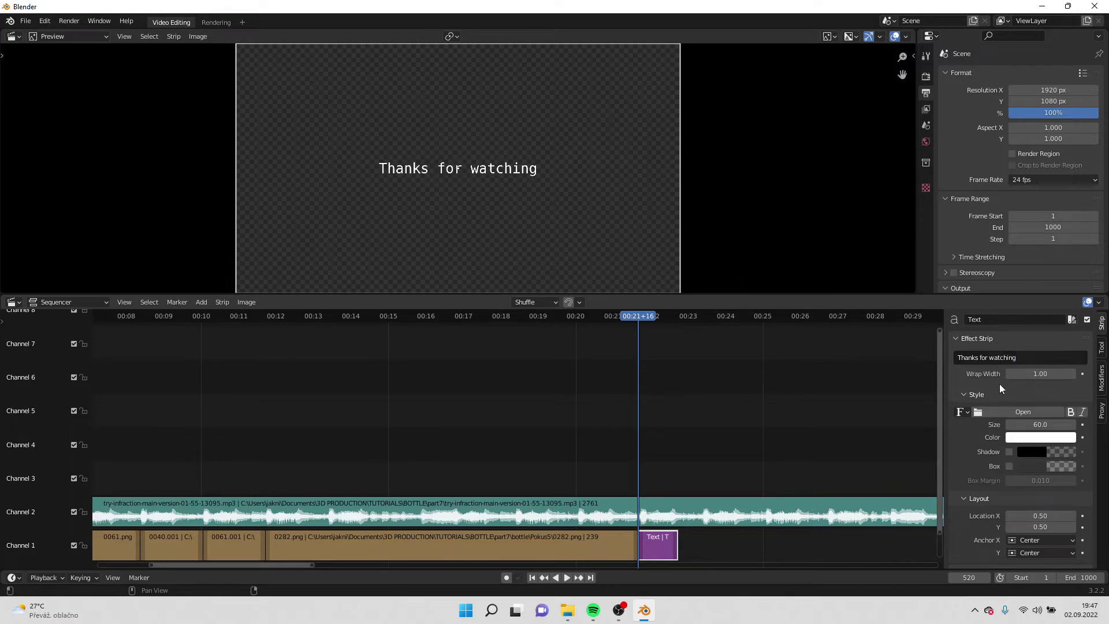
scroll(992, 461, down, 1)
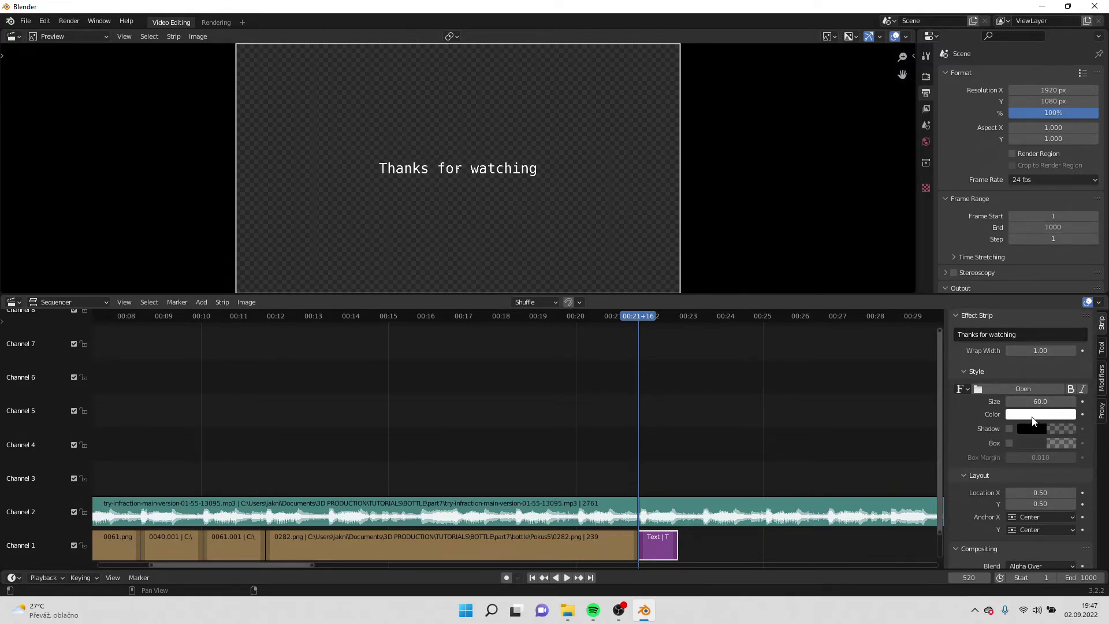
Find the music's cut point at 00:24+03, split the music strip there and delete the remainder.
drag(643, 323, 623, 323)
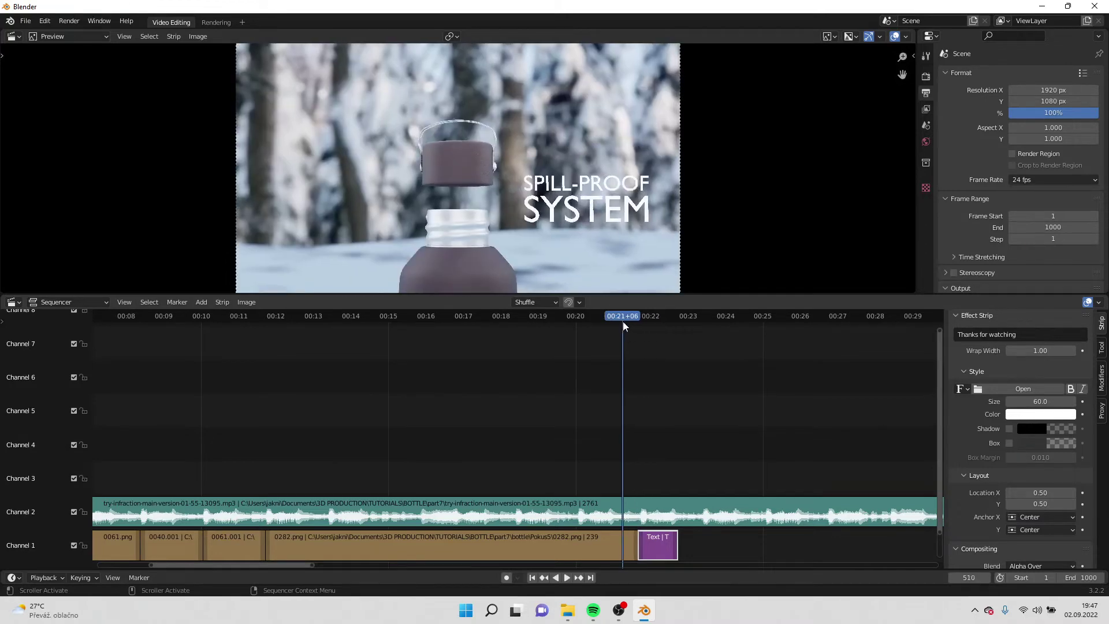
click(565, 577)
click(565, 577)
mouse_move(653, 313)
mouse_down()
mouse_move(642, 314)
mouse_move(671, 319)
mouse_move(649, 320)
mouse_up()
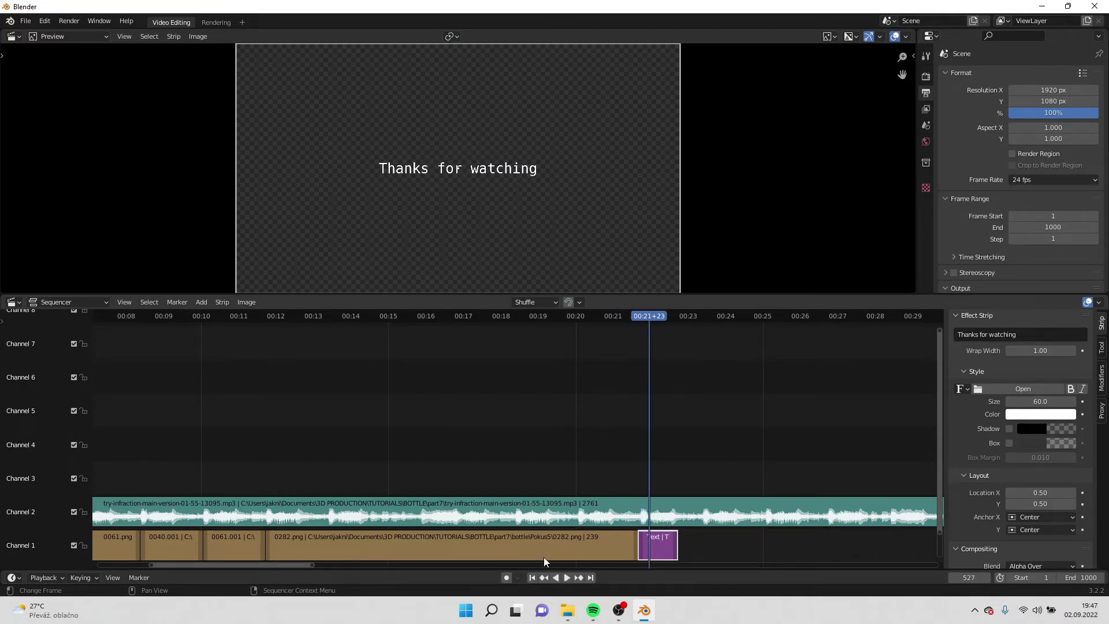
click(566, 577)
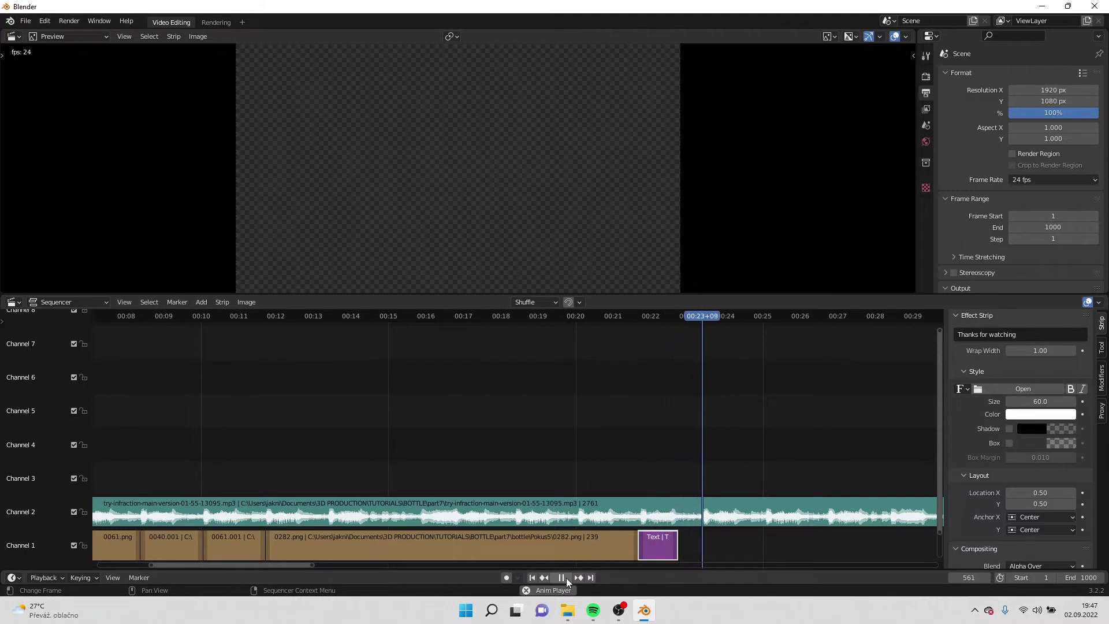
click(566, 577)
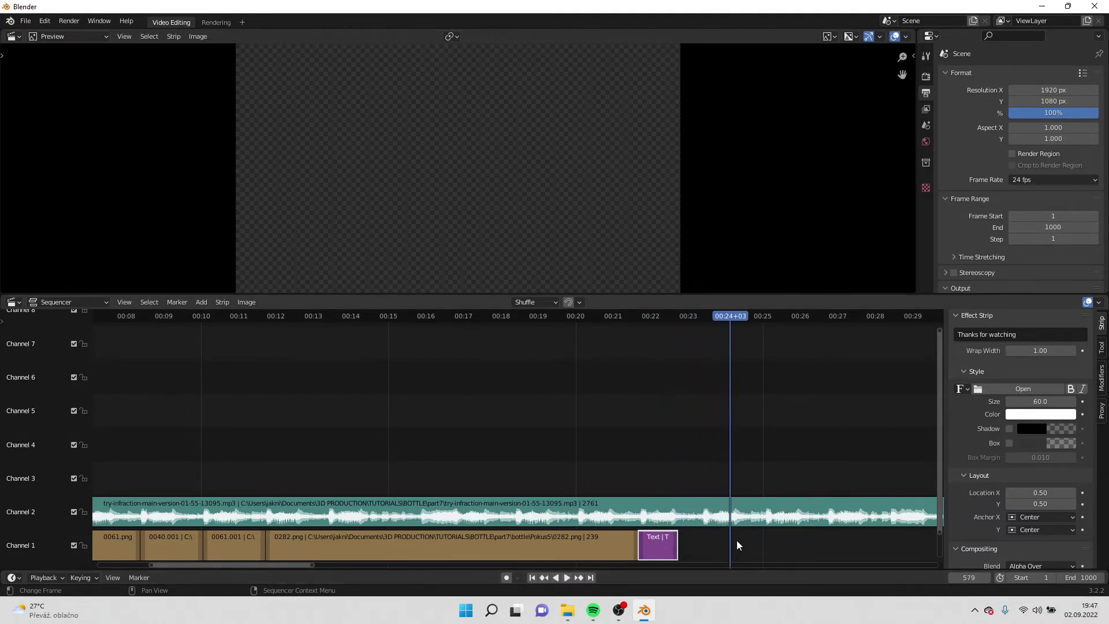
click(765, 522)
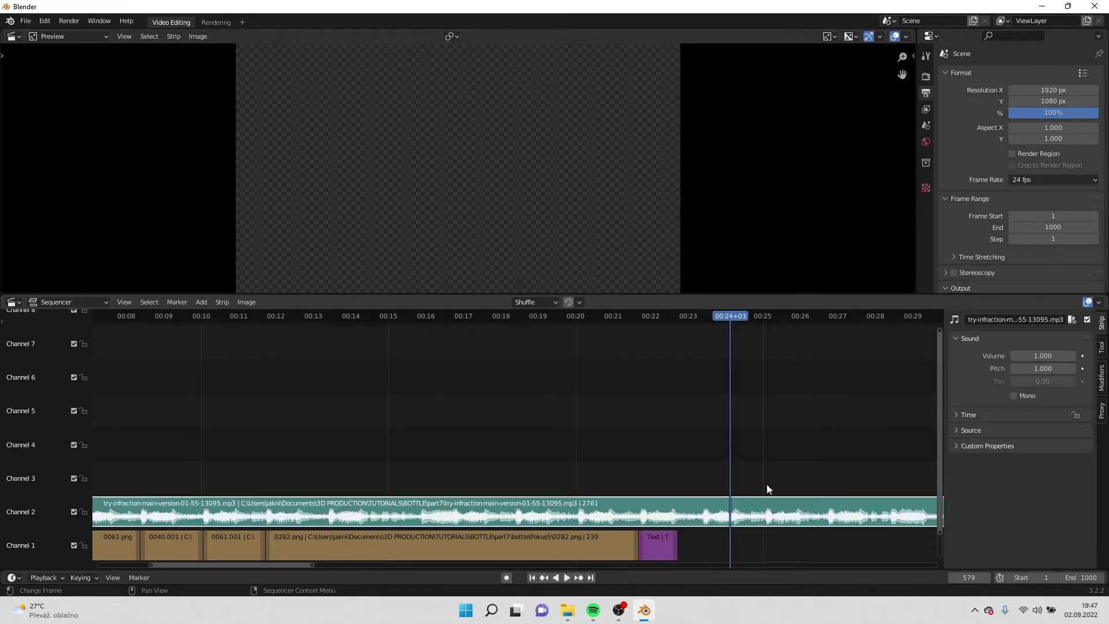
key(k)
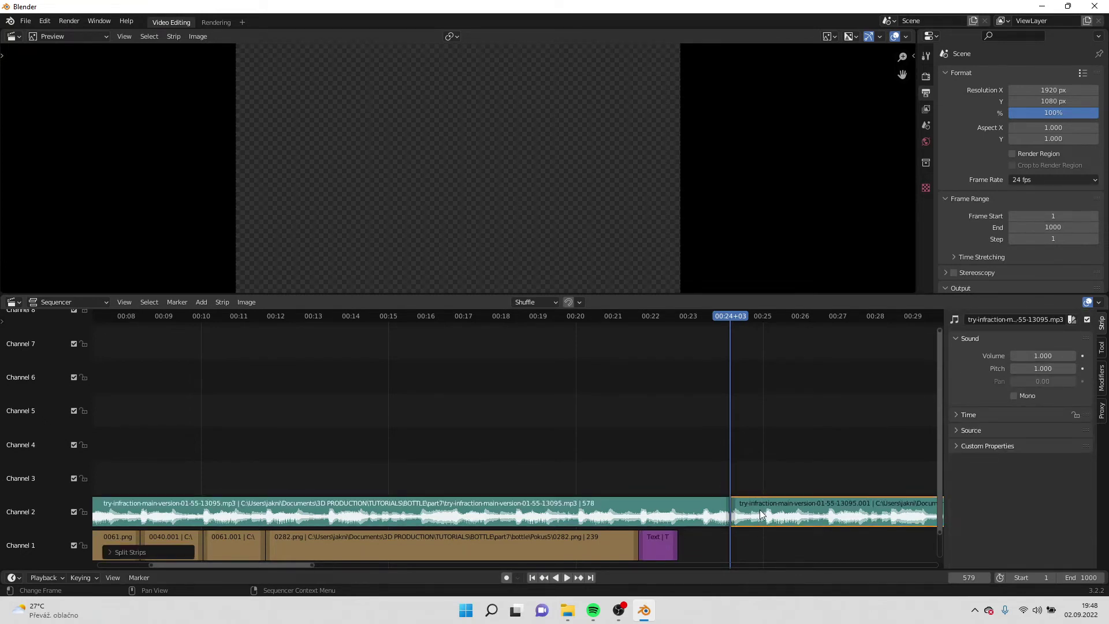
key(Delete)
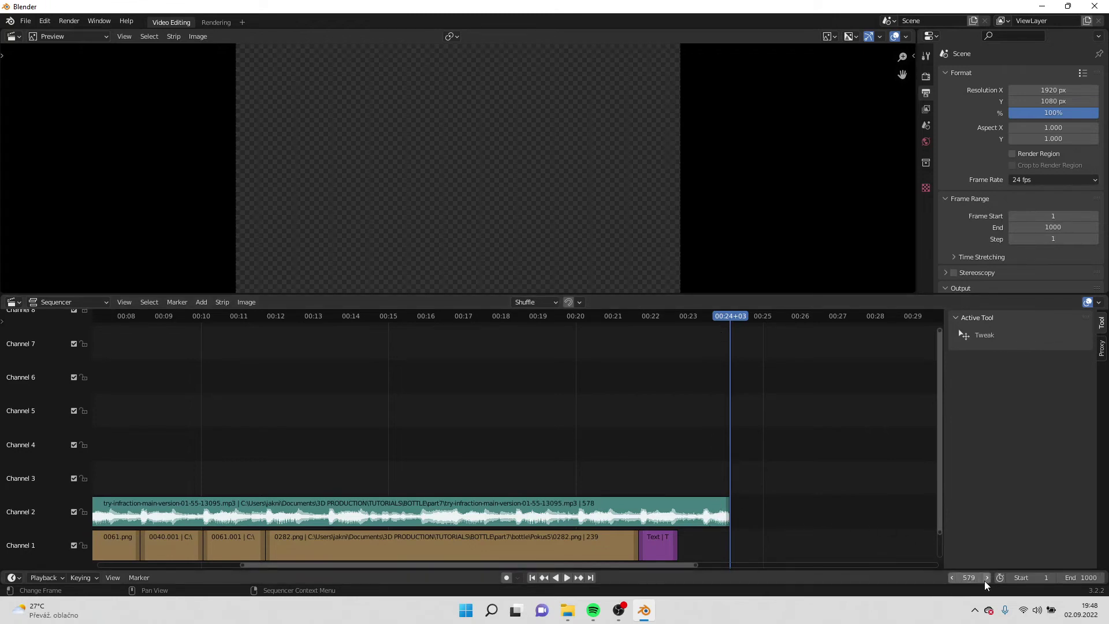
Set the scene end frame to 578 to match the end of the music.
click(1081, 578)
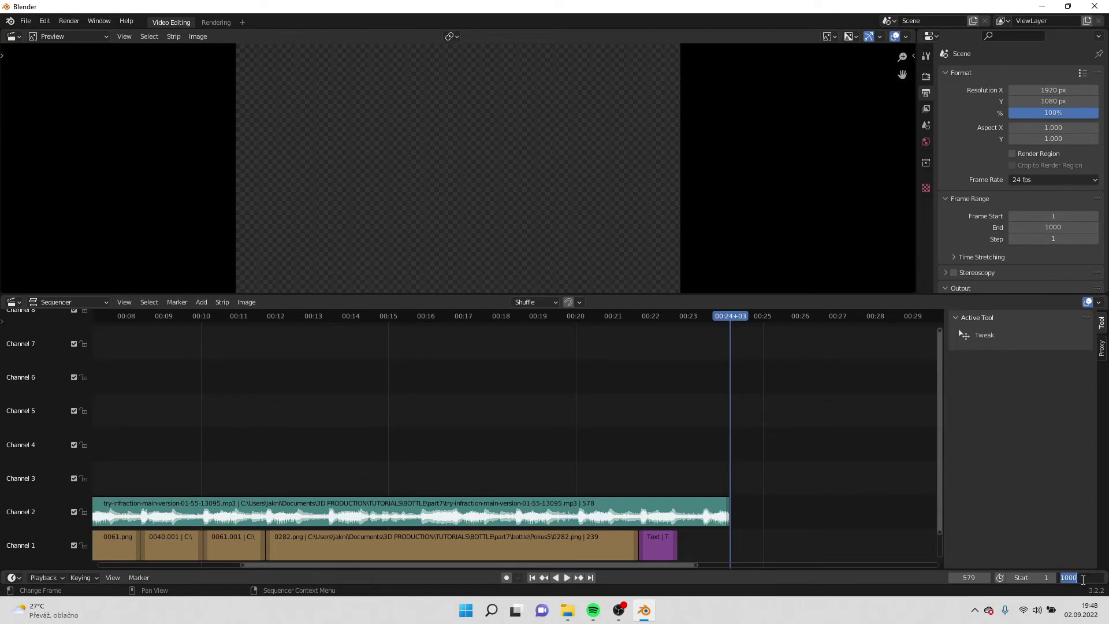
text(578)
key(Return)
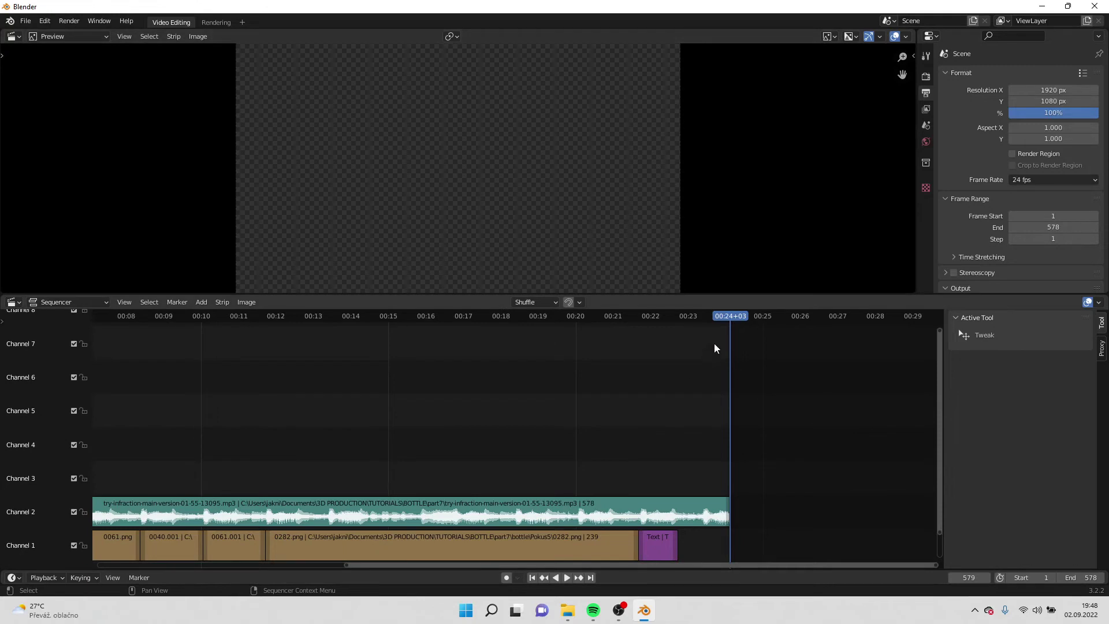
key(b)
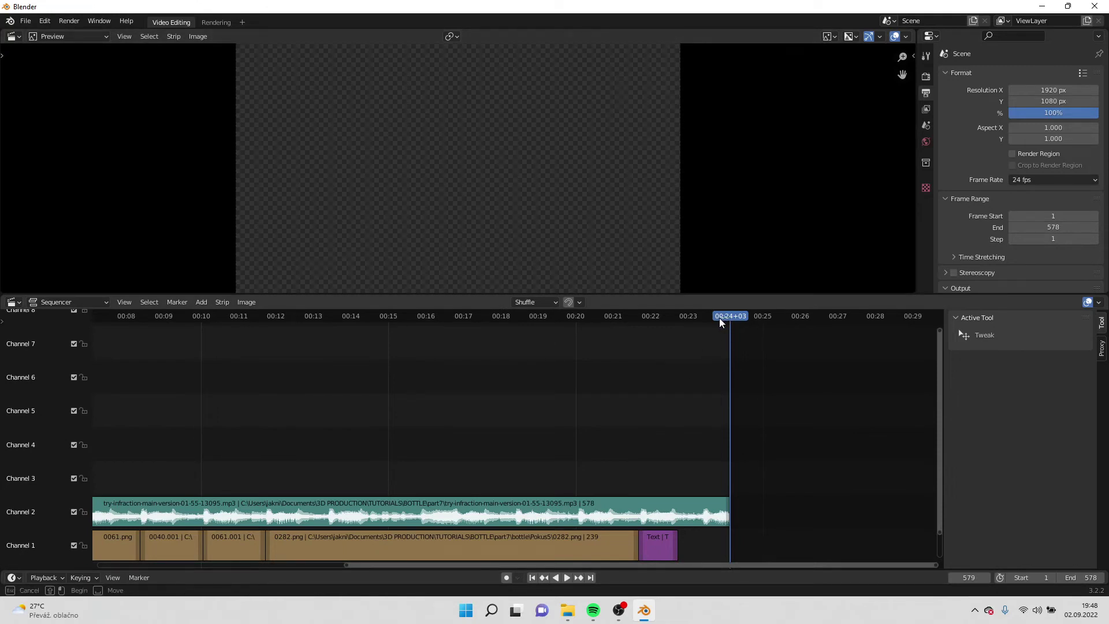
key(Escape)
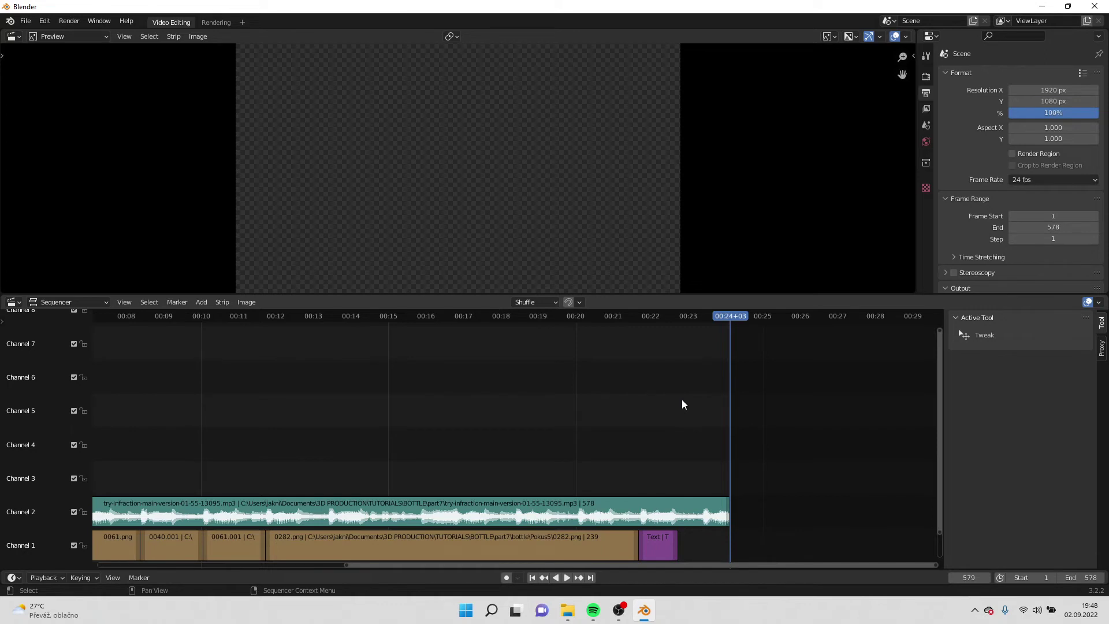
Extend the Thanks for watching text strip to frame 578 and preview it.
click(660, 555)
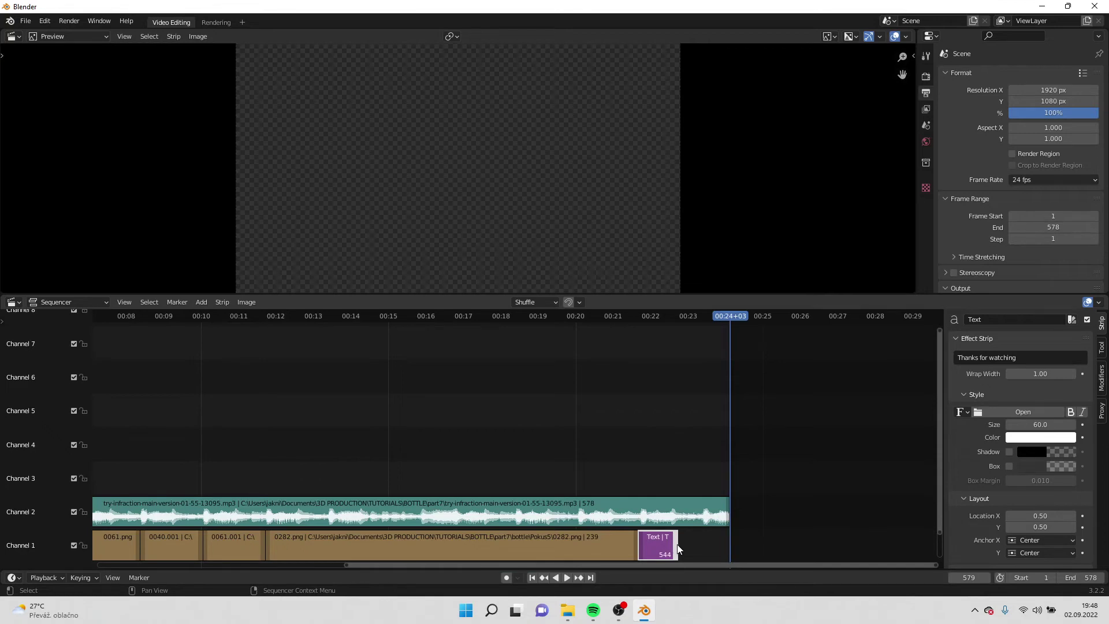
drag(677, 545, 731, 544)
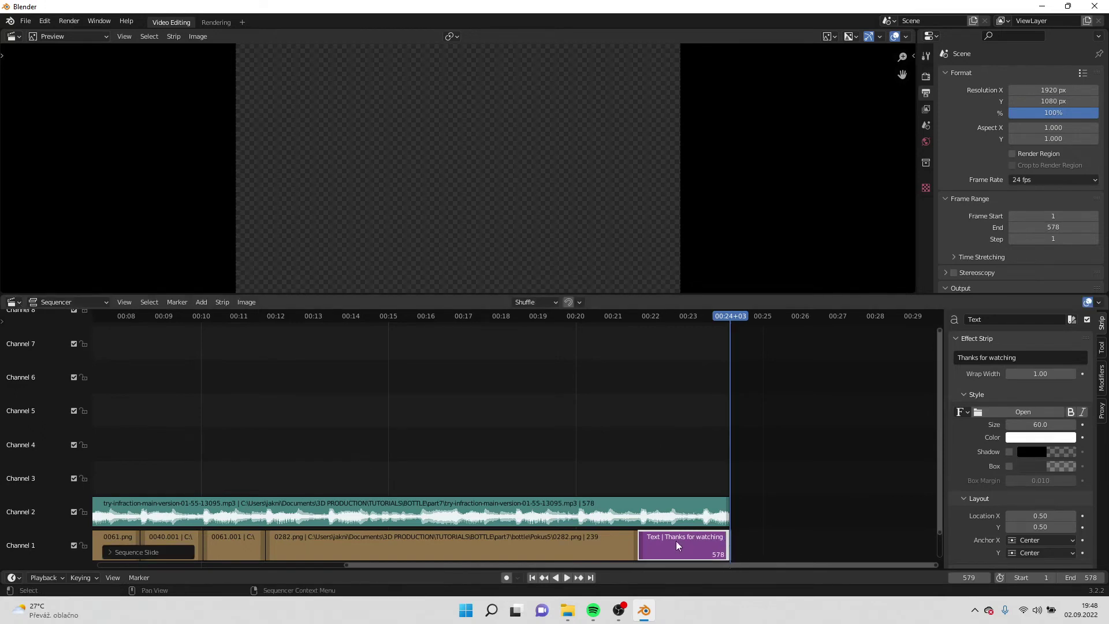
drag(722, 321, 641, 338)
key(space)
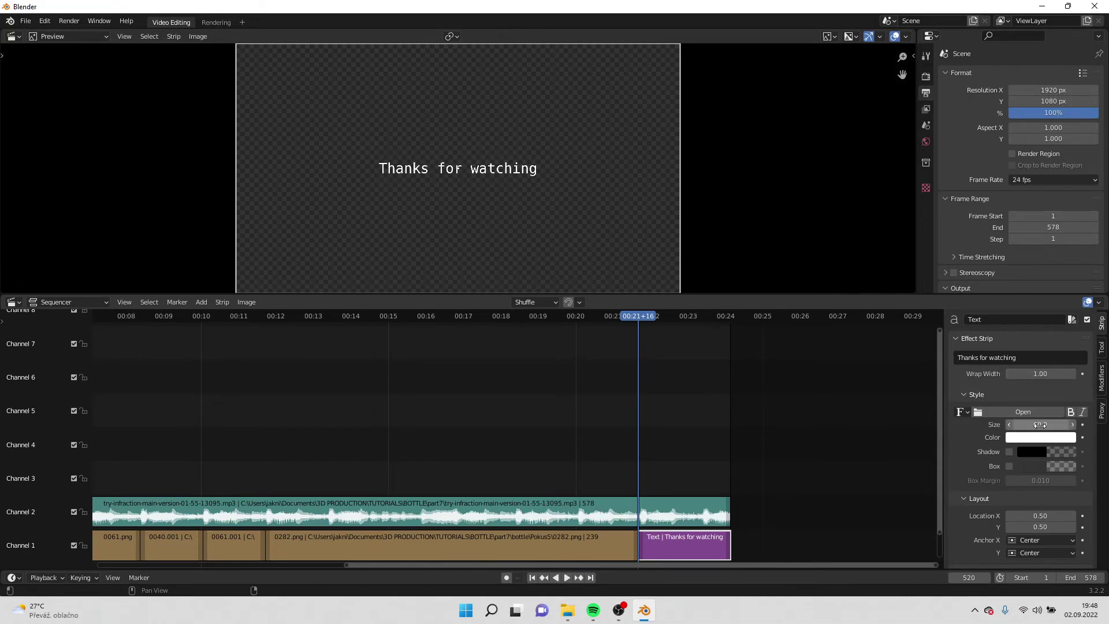
Shrink the text to size 45.4 and load Montserrat Black from Downloads > Montserrat > static.
drag(1039, 424, 995, 425)
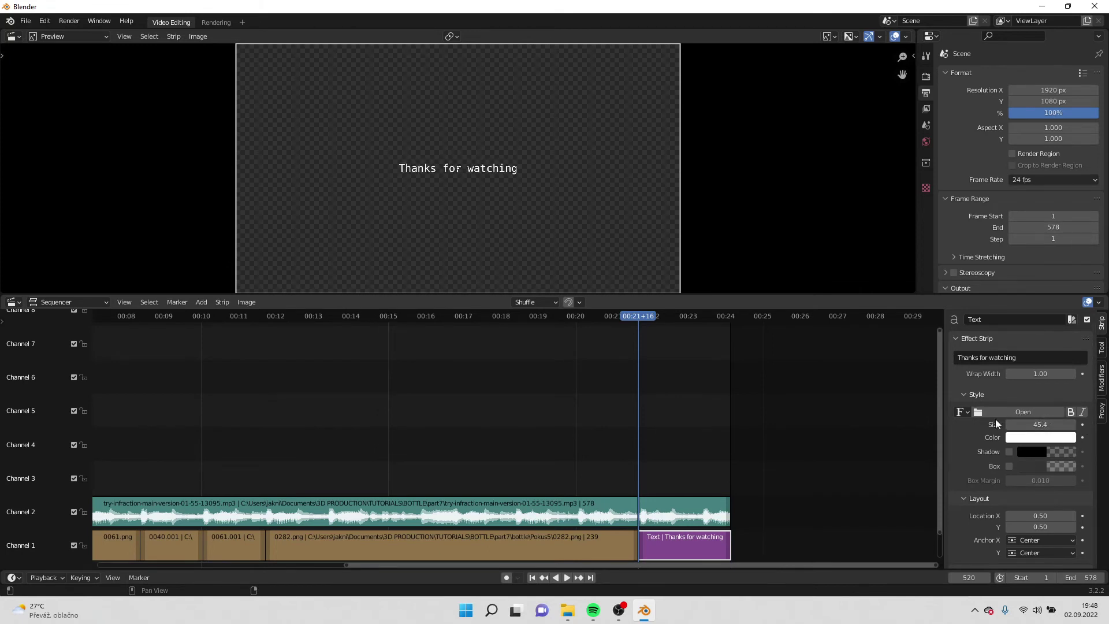
click(982, 412)
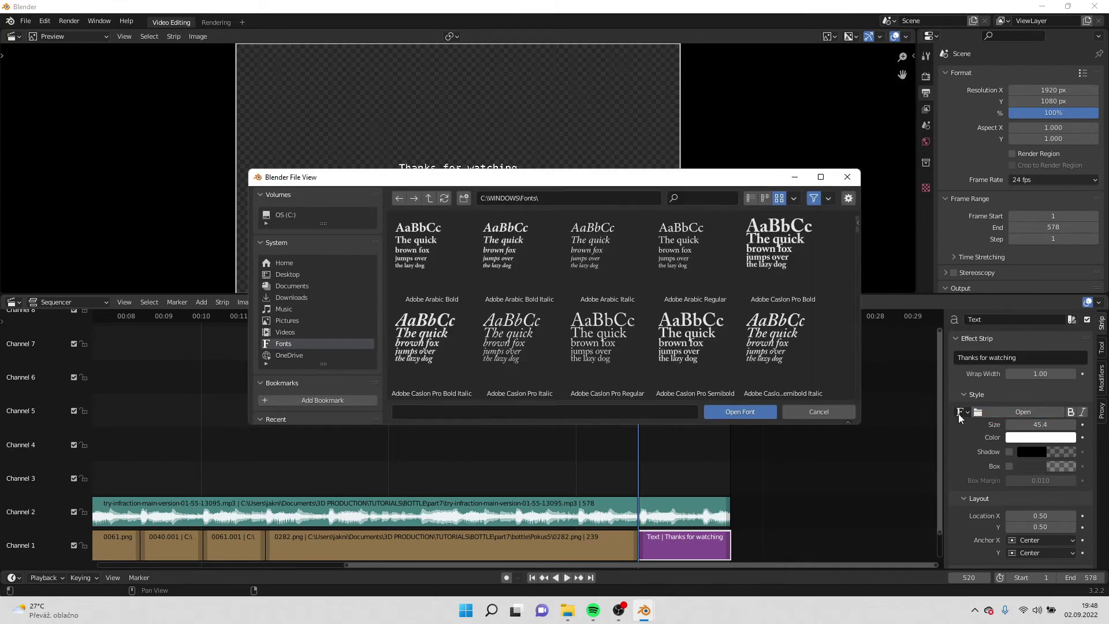
click(289, 297)
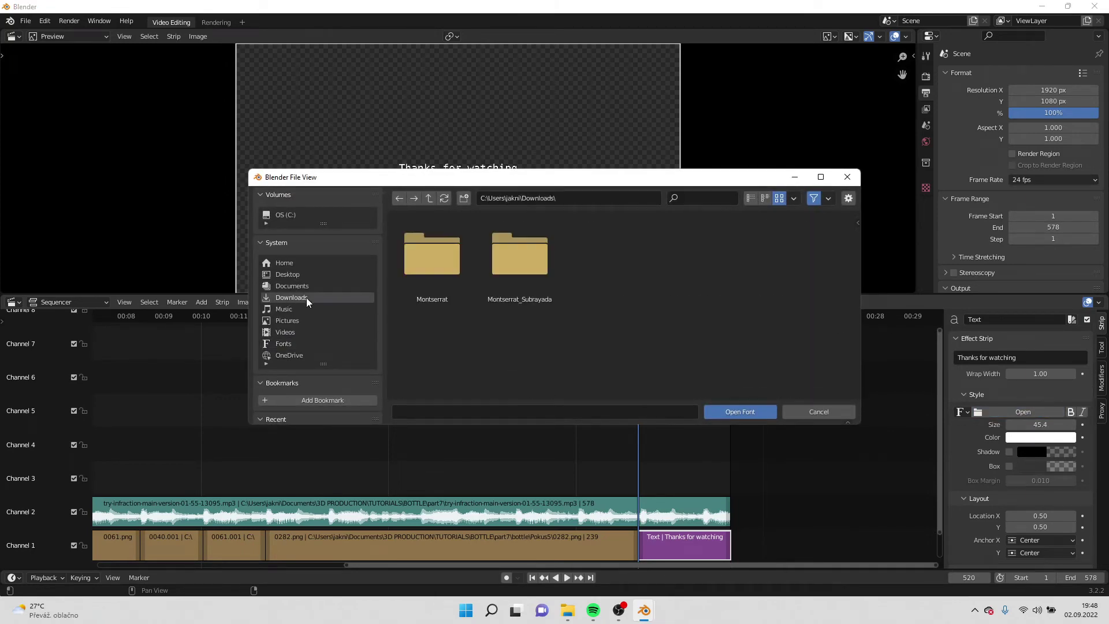
double_click(445, 257)
click(441, 277)
double_click(441, 277)
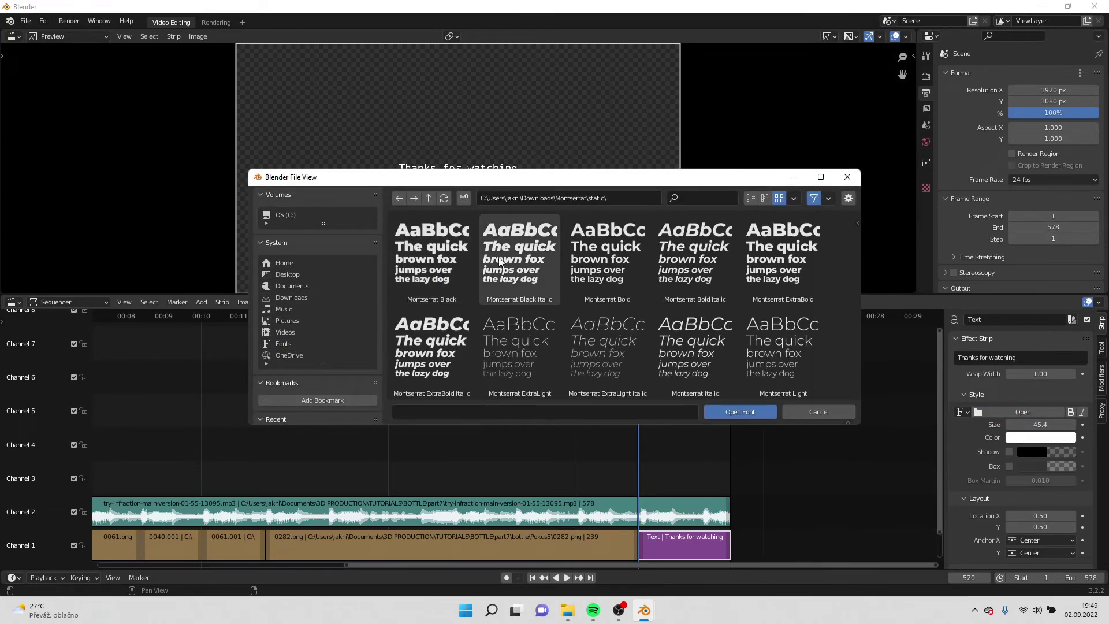
click(449, 250)
double_click(450, 251)
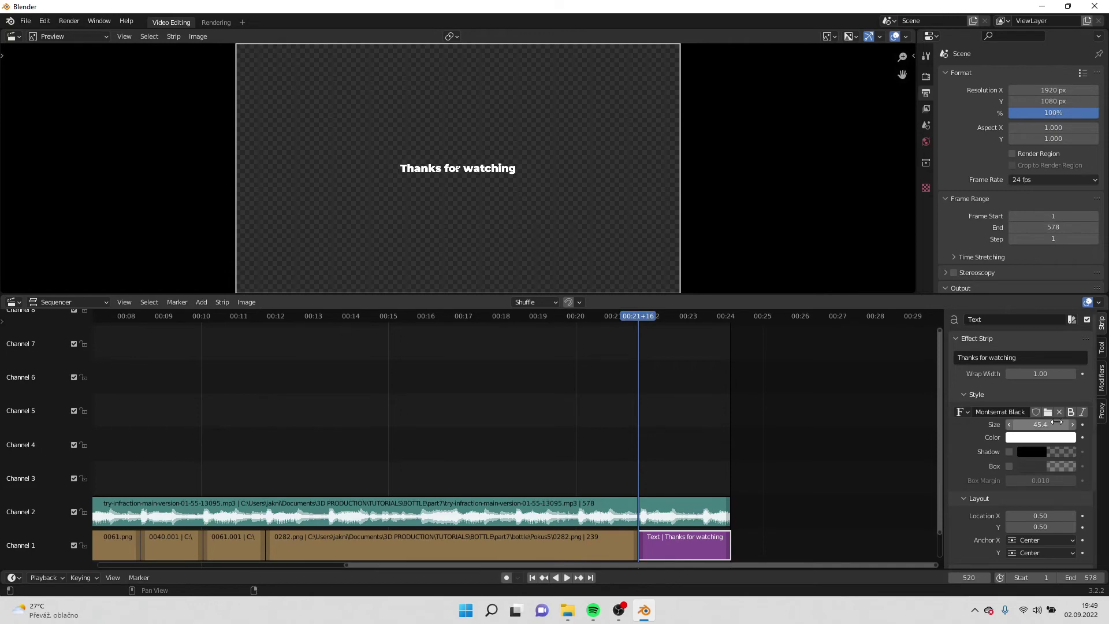
Keyframe the text size at 45.4 on frame 520 and at 100 on frame 578.
click(1082, 424)
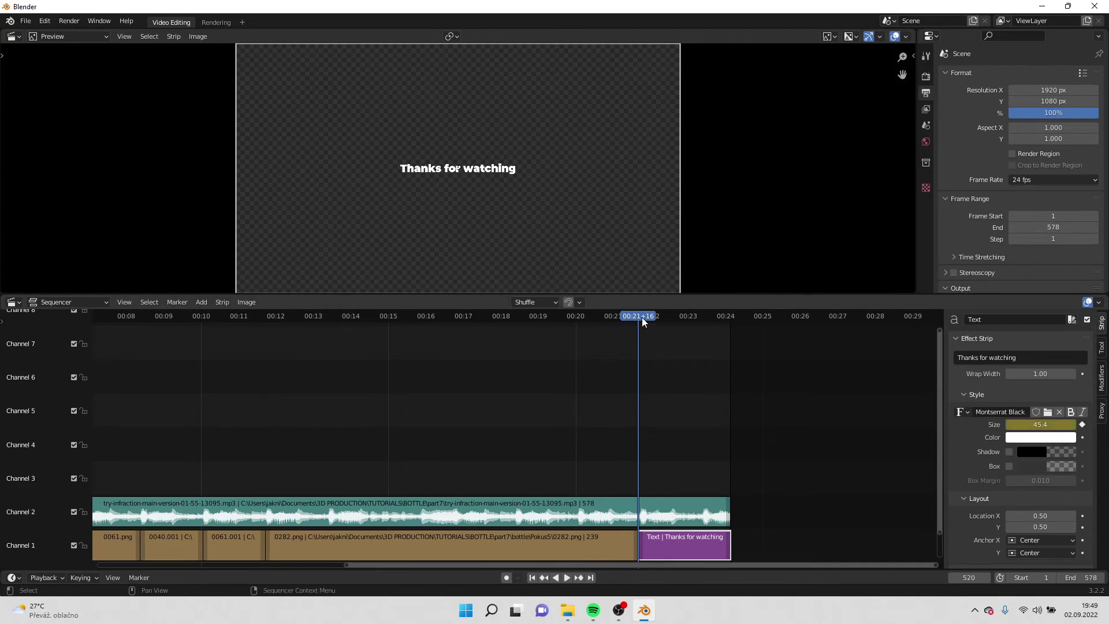
drag(642, 317, 728, 328)
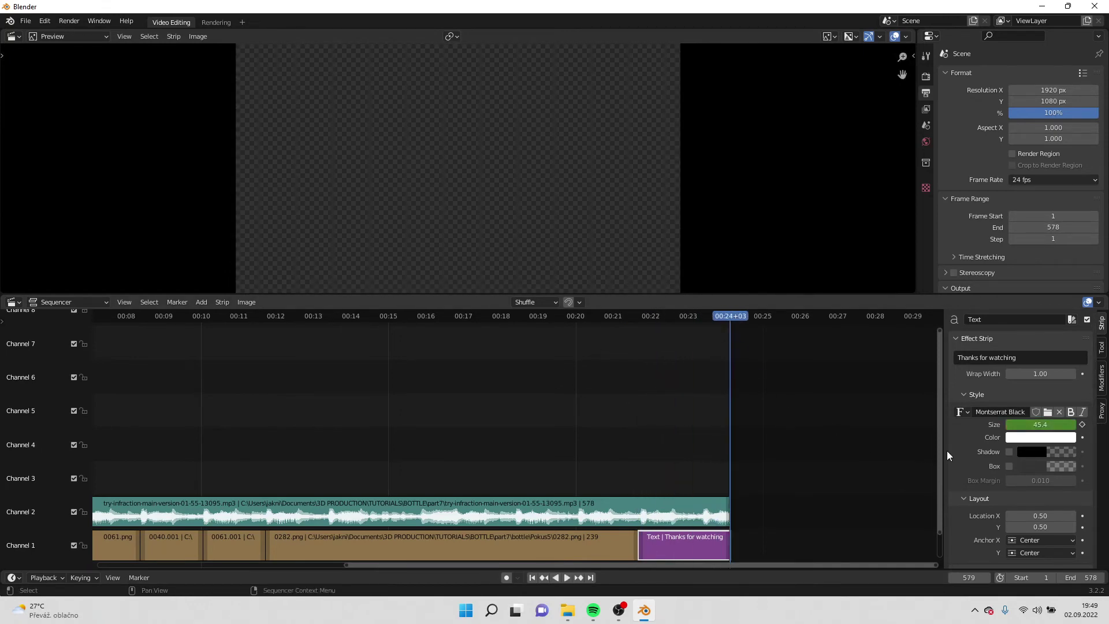
drag(1040, 424, 1074, 425)
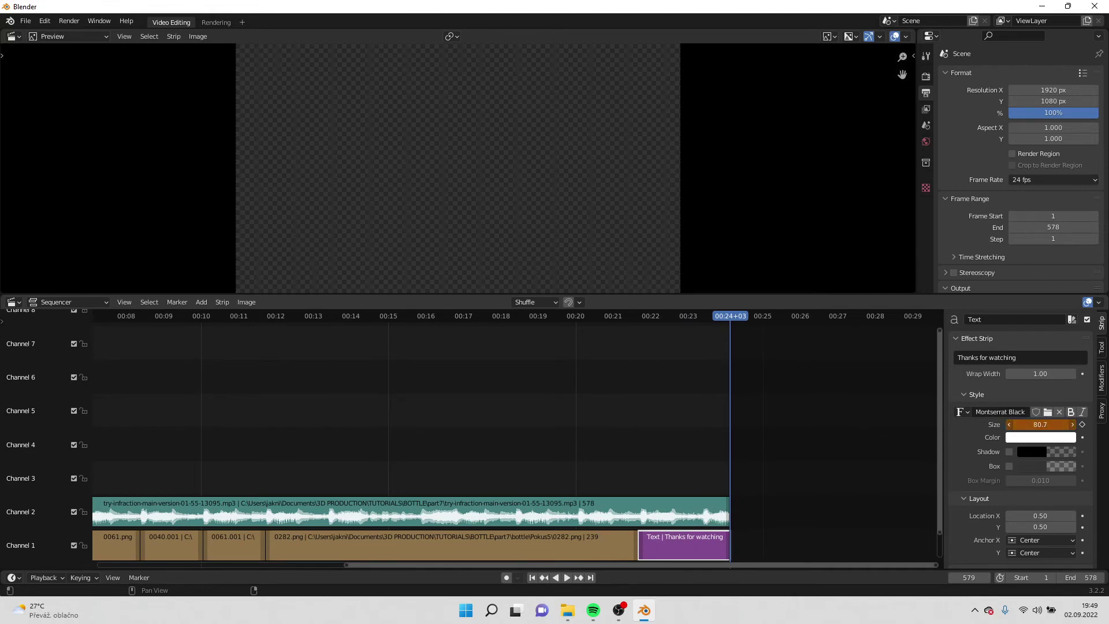
click(1037, 425)
text(100)
key(Return)
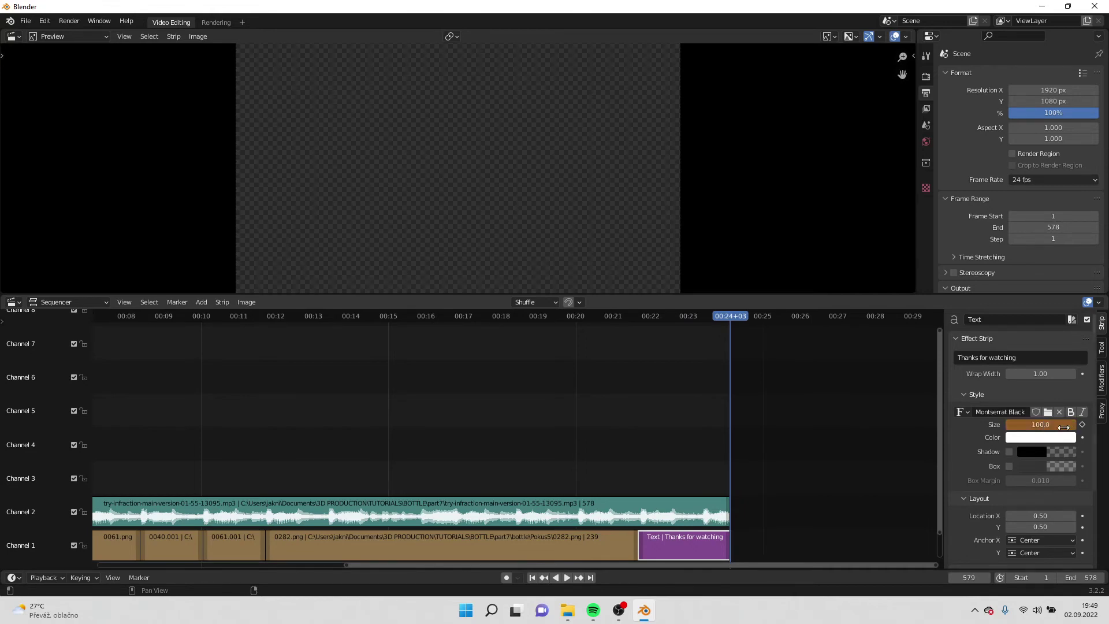
click(1082, 424)
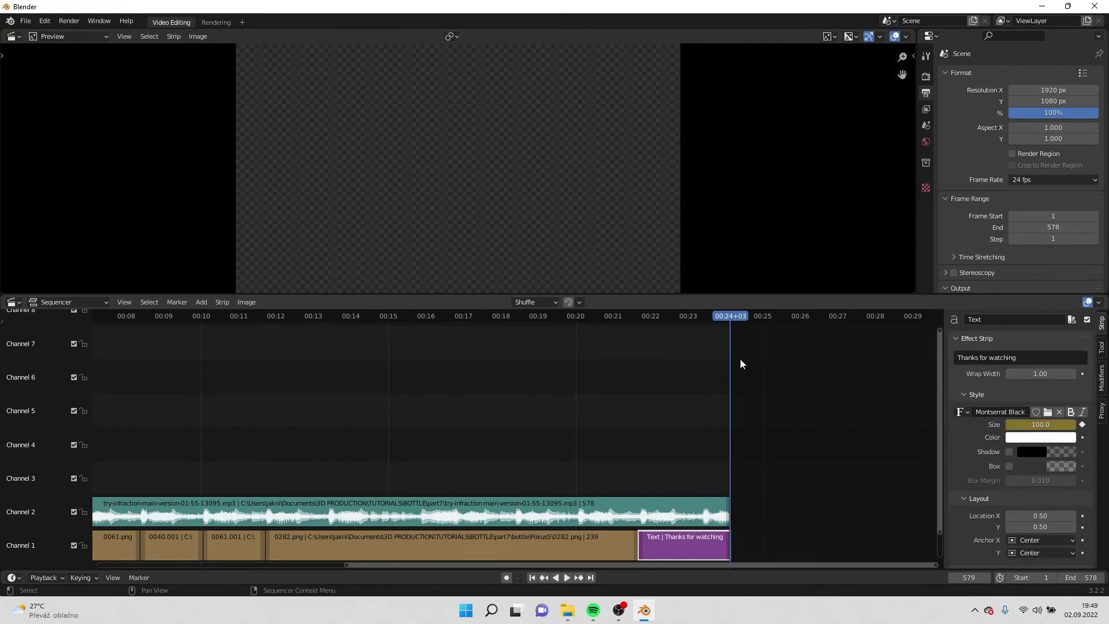
drag(730, 317, 638, 371)
Set the text strip's opacity to 0 and keyframe it at frame 520.
scroll(1011, 467, down, 5)
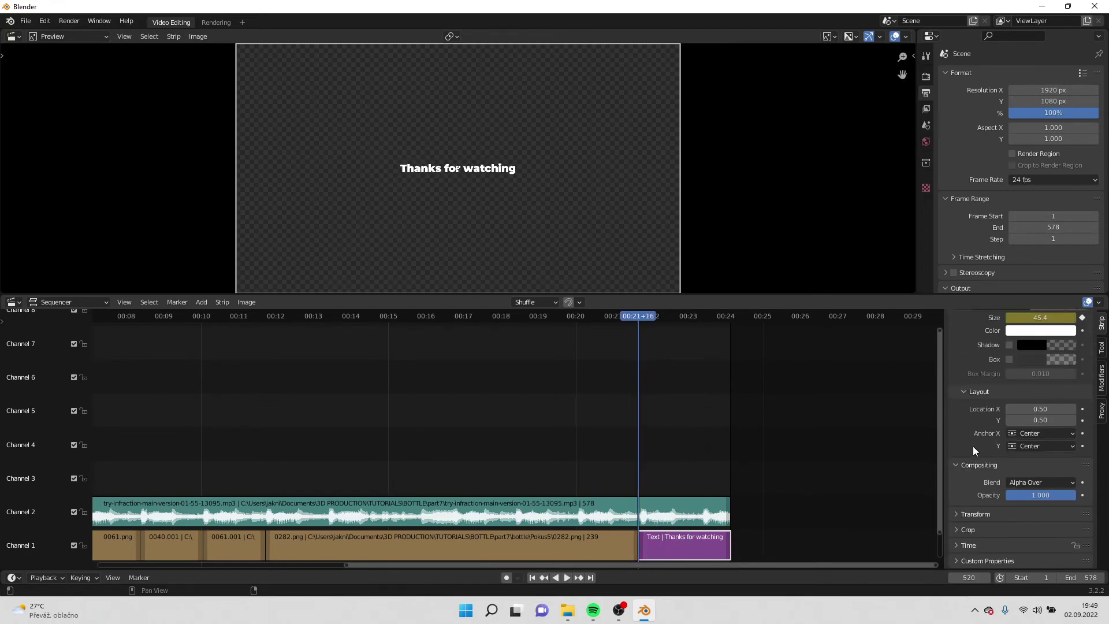
scroll(990, 444, up, 1)
scroll(998, 457, down, 1)
click(1059, 497)
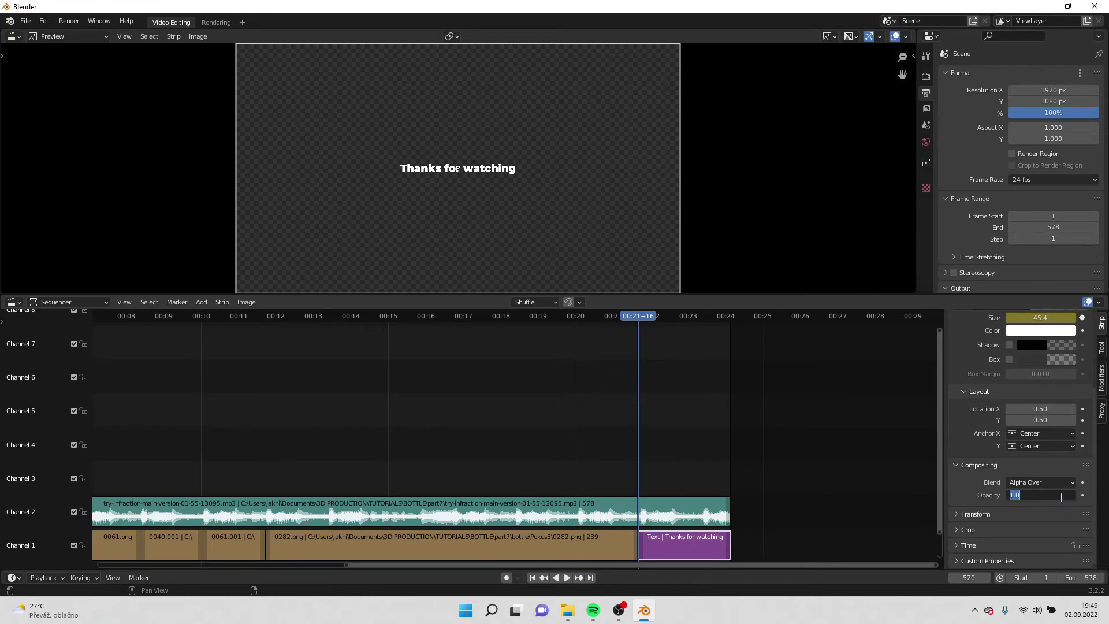
text(0)
key(Return)
click(1082, 495)
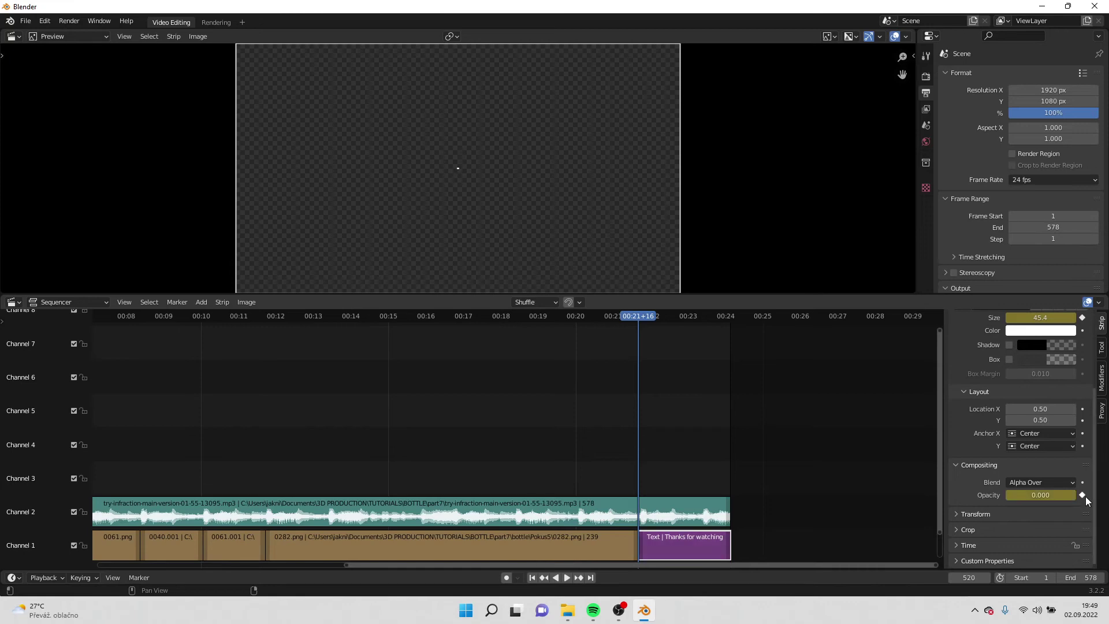
Keyframe full opacity of 1 on the text at frame 548.
drag(639, 317, 681, 321)
click(1033, 495)
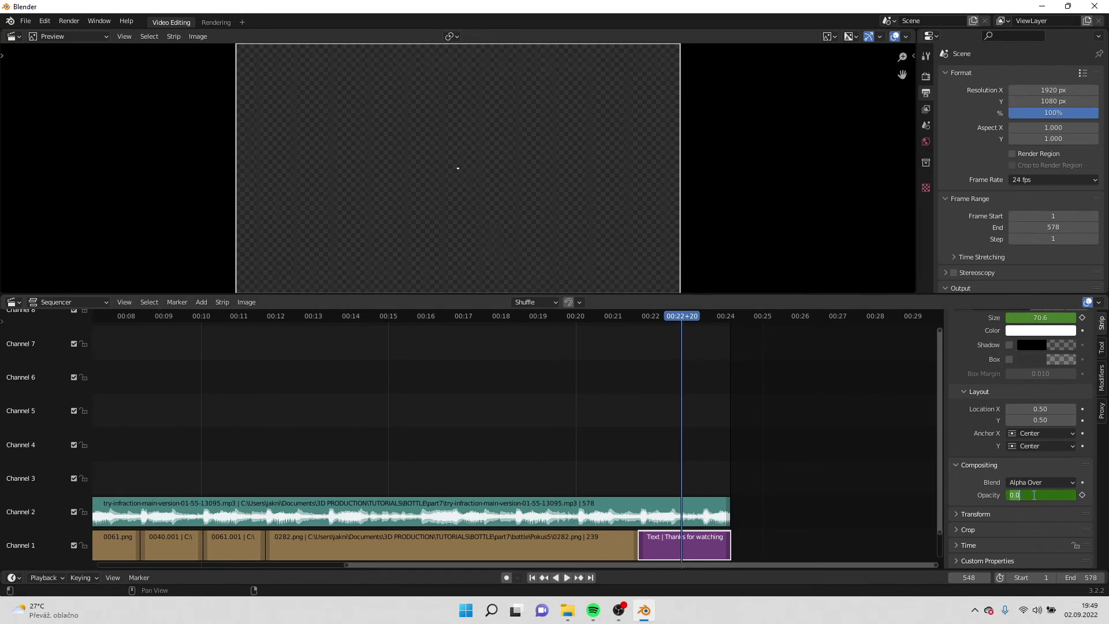
text(1)
key(Return)
click(1082, 495)
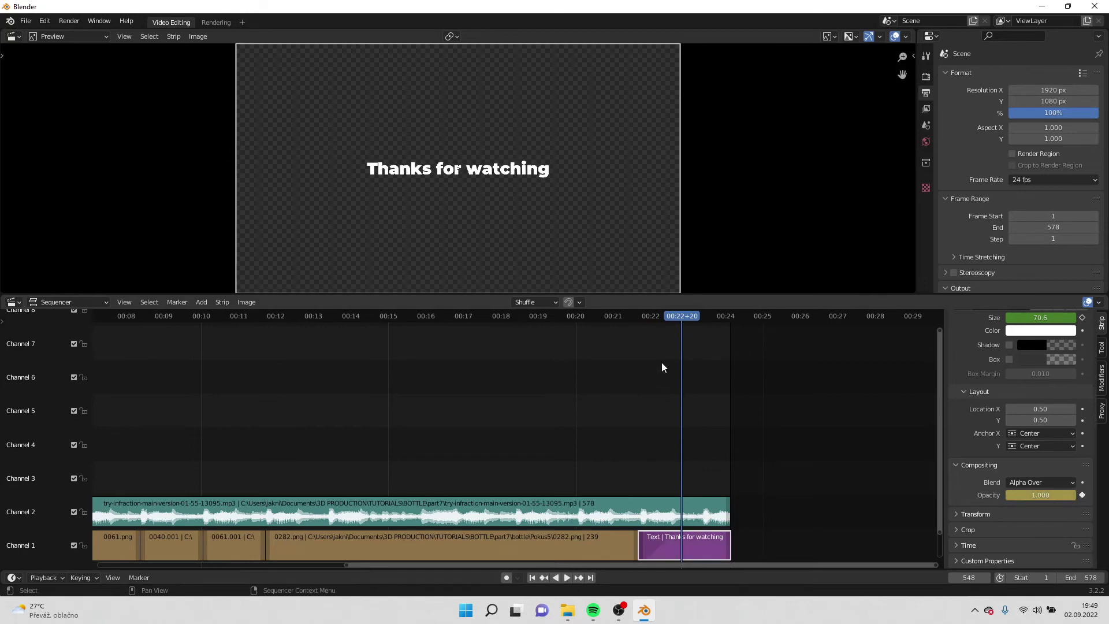
Keyframe the text opacity back to 0 at the strip's end.
drag(685, 318, 728, 317)
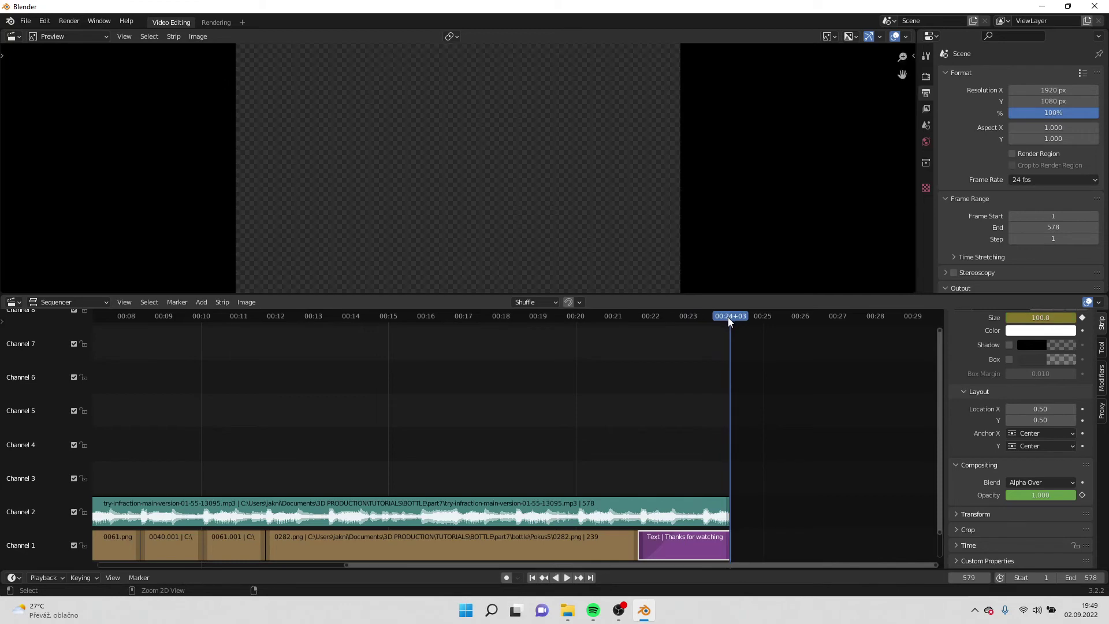
key(BackSpace)
click(1082, 495)
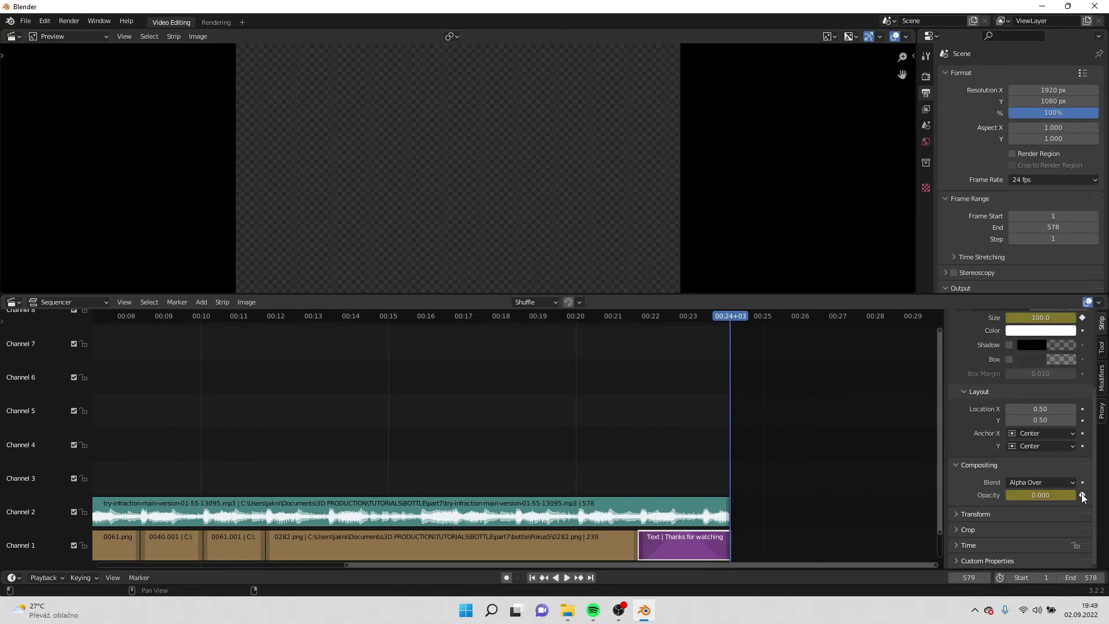
drag(729, 320, 646, 320)
Select the music strip and play back the ending from frame 520.
click(697, 516)
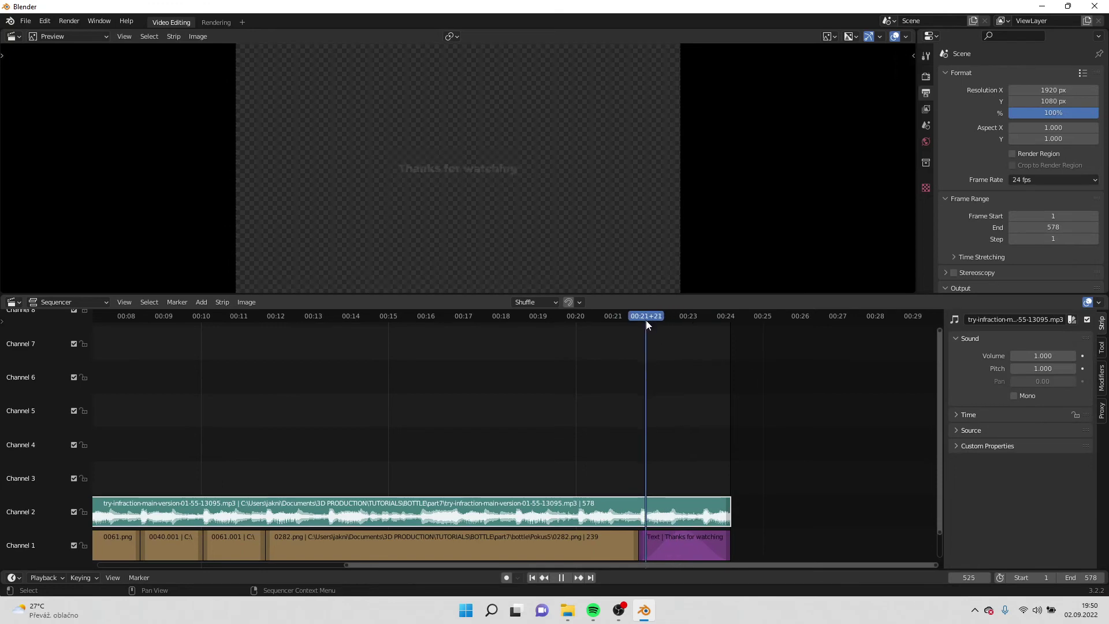
right_click(701, 512)
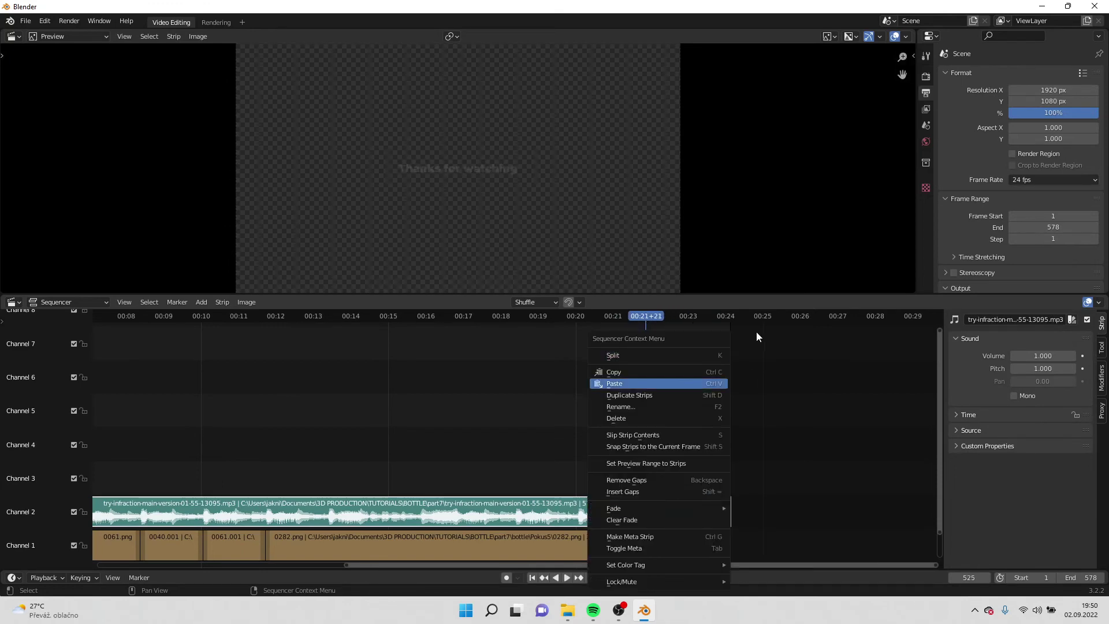
key(space)
drag(642, 314, 637, 316)
key(space)
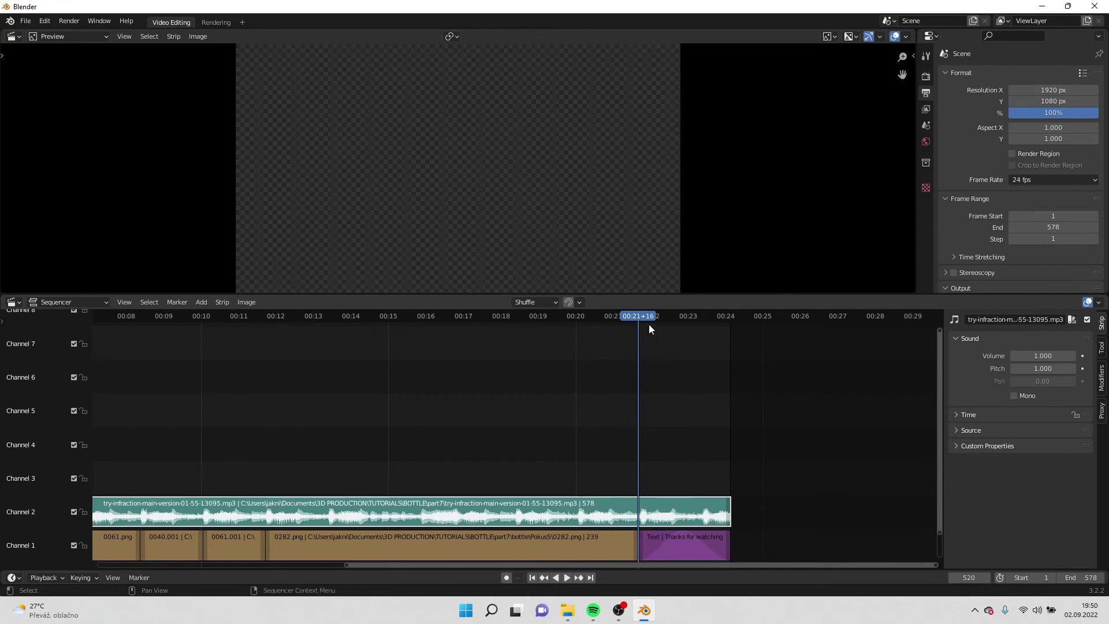
Fade the music out from frame 547 to the end of the strip.
drag(649, 323, 681, 322)
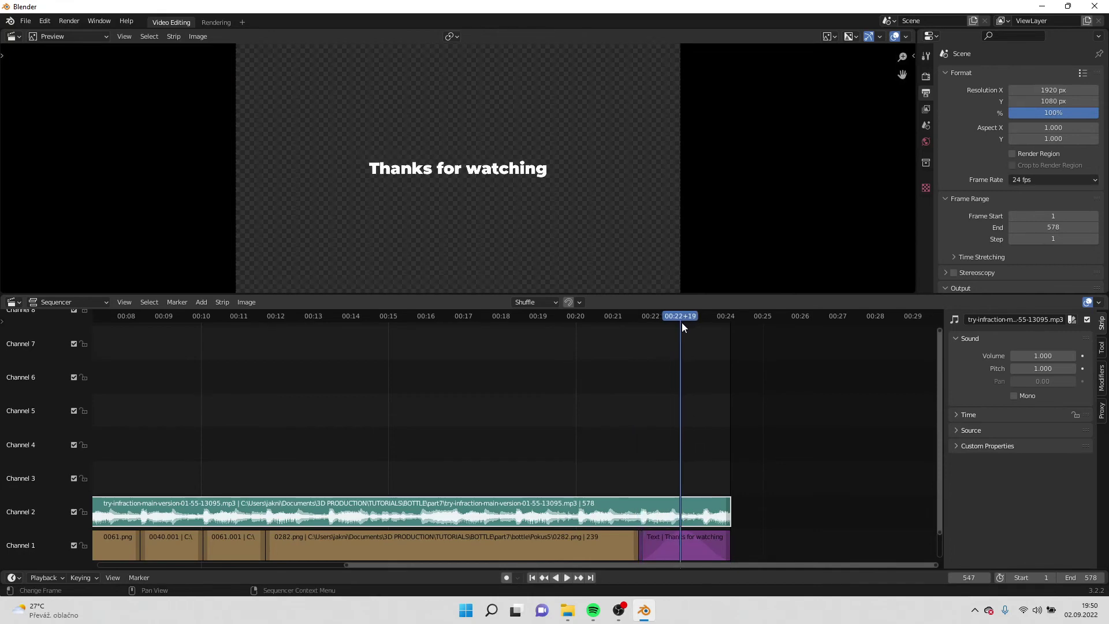
right_click(712, 519)
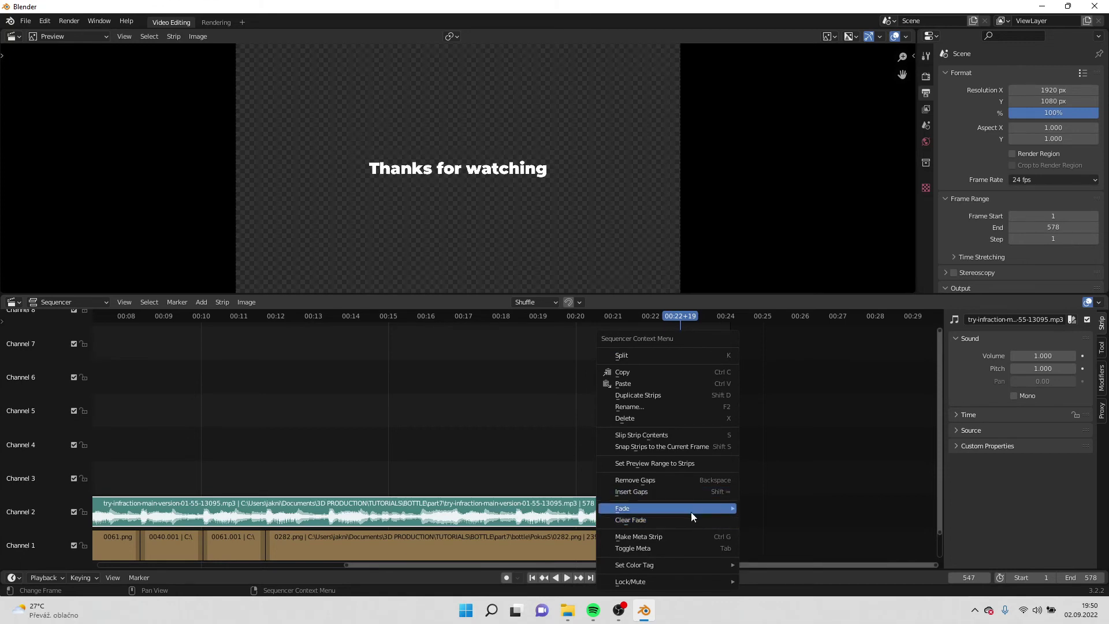
mouse_move(691, 516)
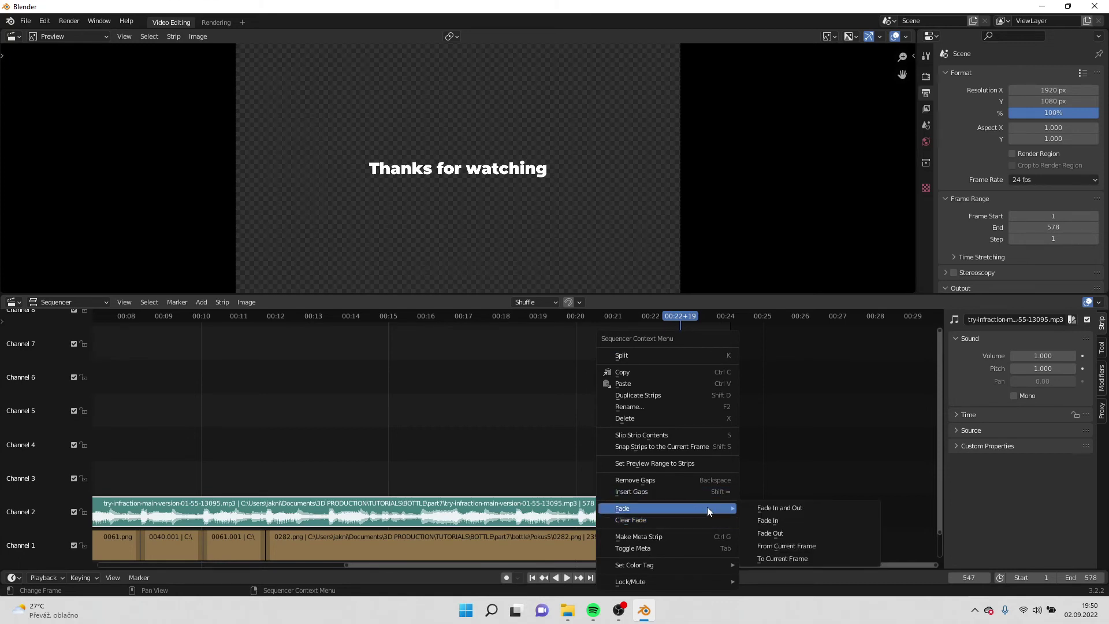
click(784, 545)
Play the ending from frame 506 to check the text and music fades.
drag(680, 319, 616, 320)
click(569, 581)
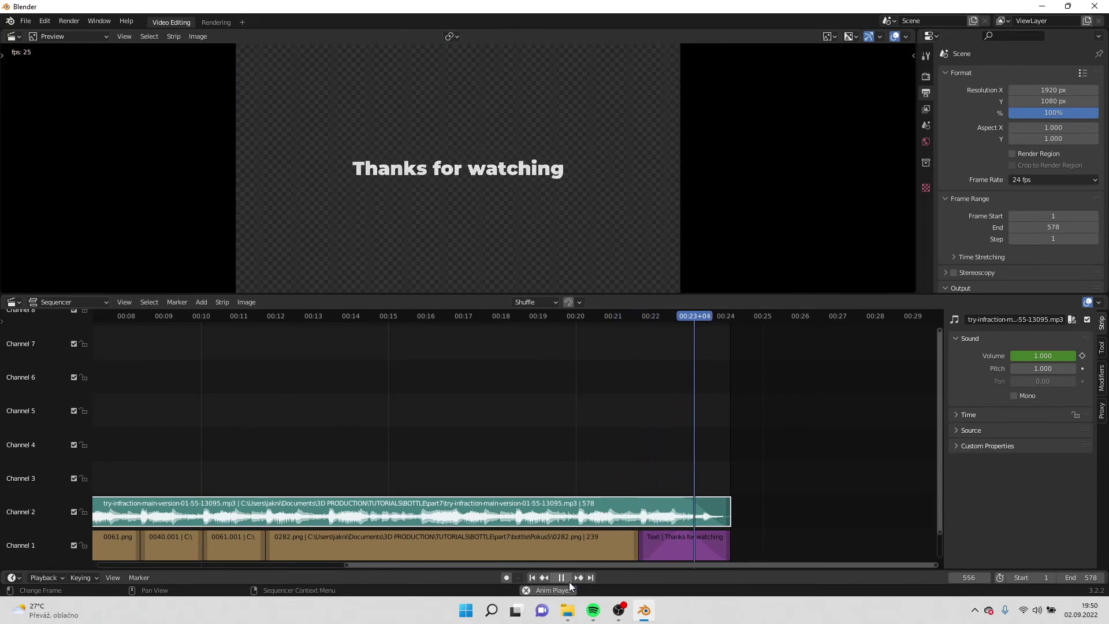
drag(727, 317, 666, 325)
key(space)
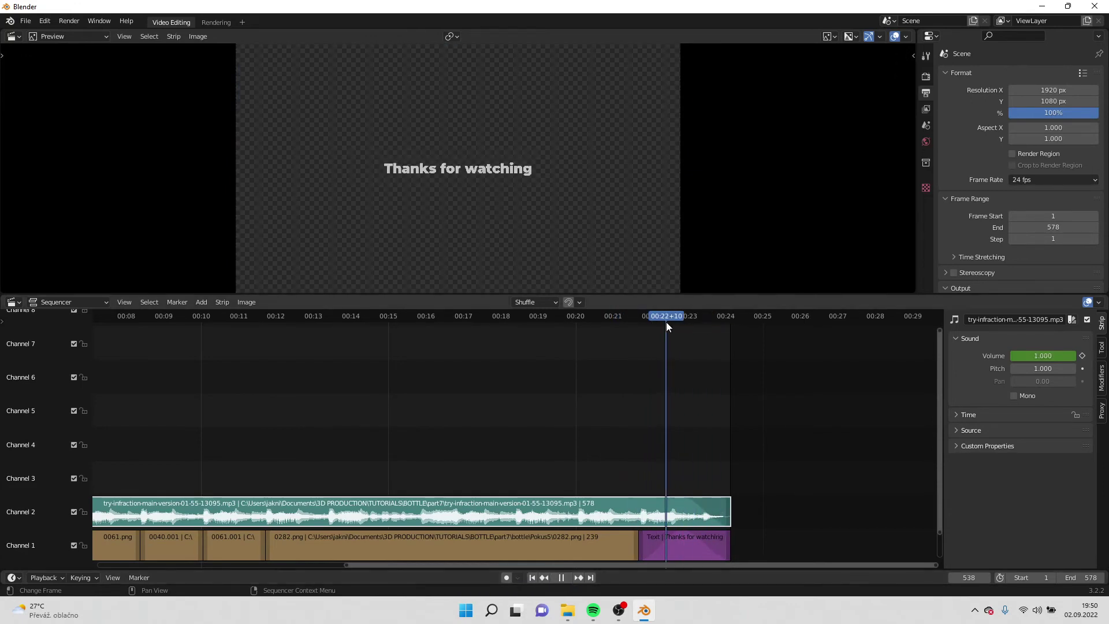
Add a black Color strip at frame 520 and extend it to frame 578.
click(682, 547)
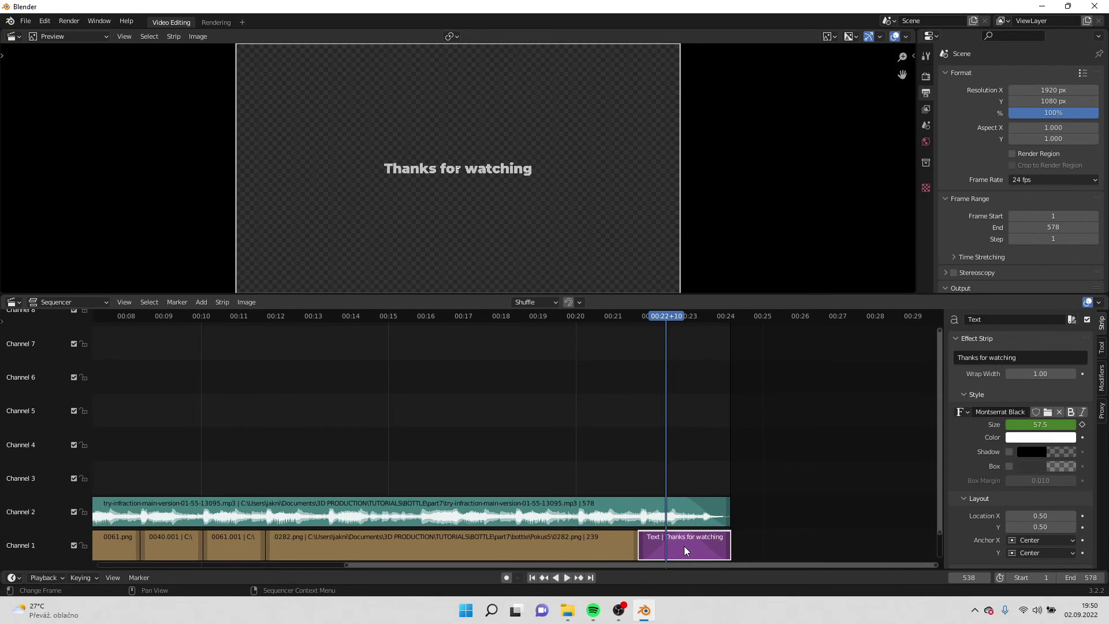
drag(666, 313, 636, 327)
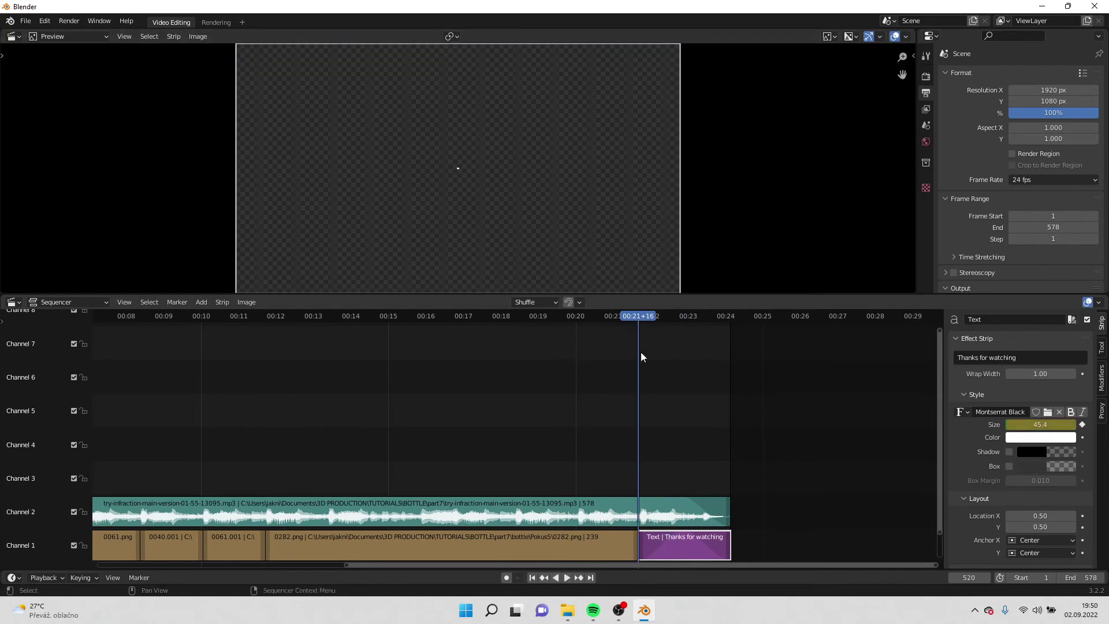
click(201, 302)
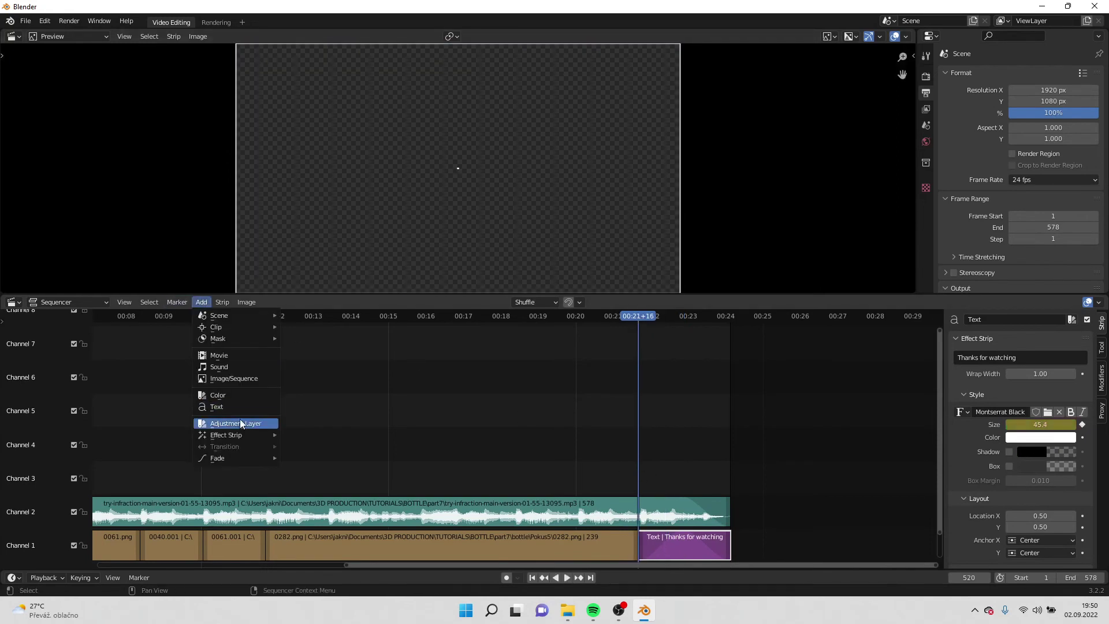
click(235, 394)
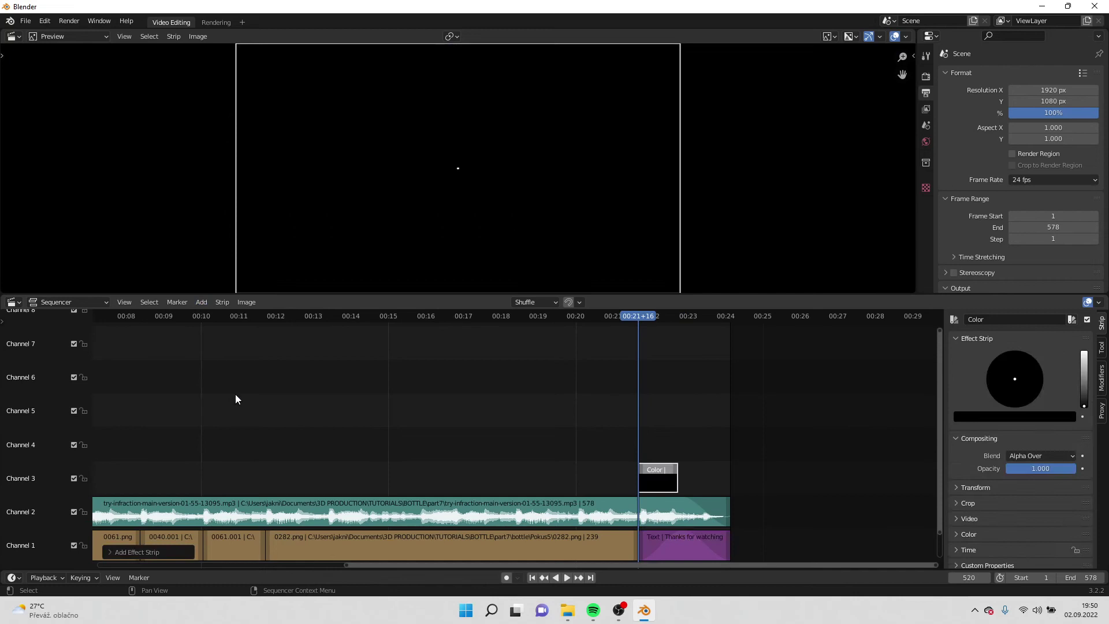
click(675, 477)
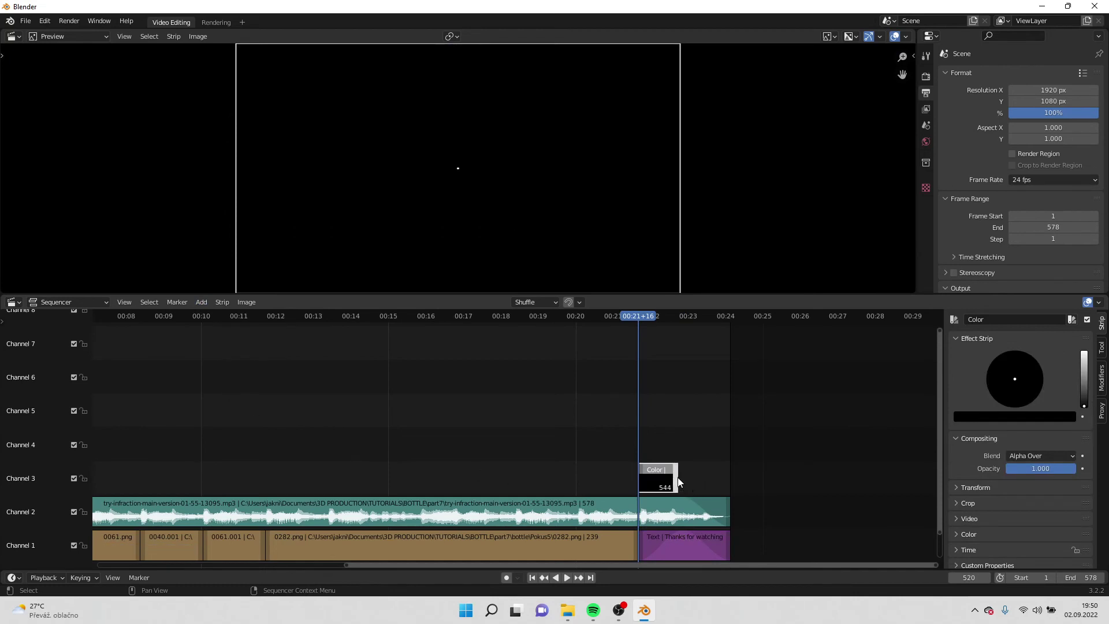
key(g)
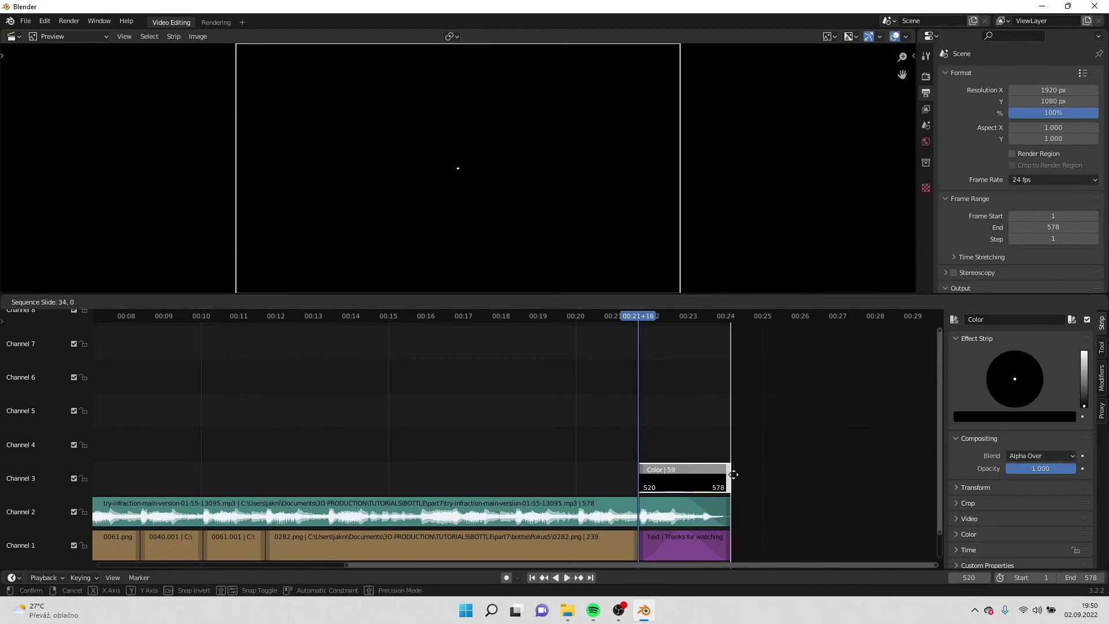
click(739, 474)
Move the text strip up to channel 4 and play the ending over black.
click(688, 543)
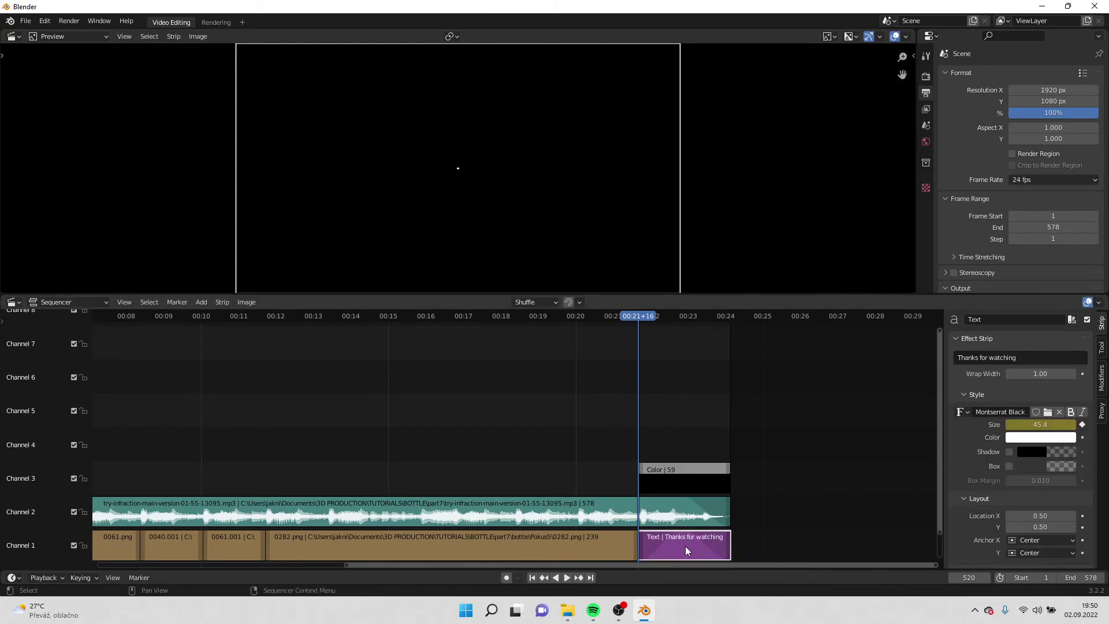
key(g)
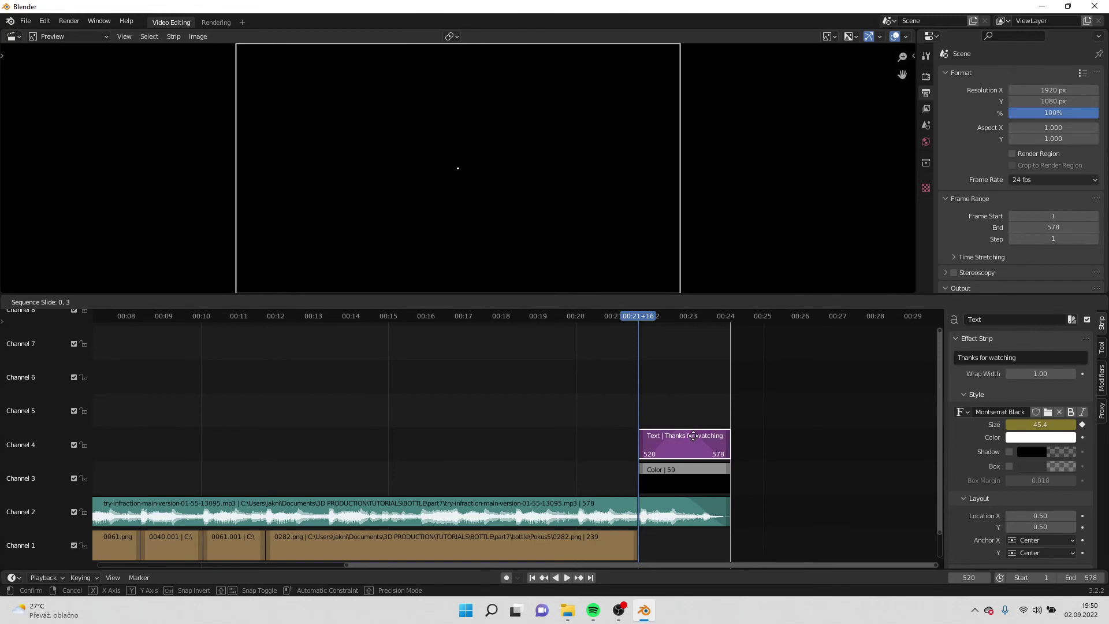
click(693, 440)
drag(637, 310, 515, 374)
key(space)
key(space)
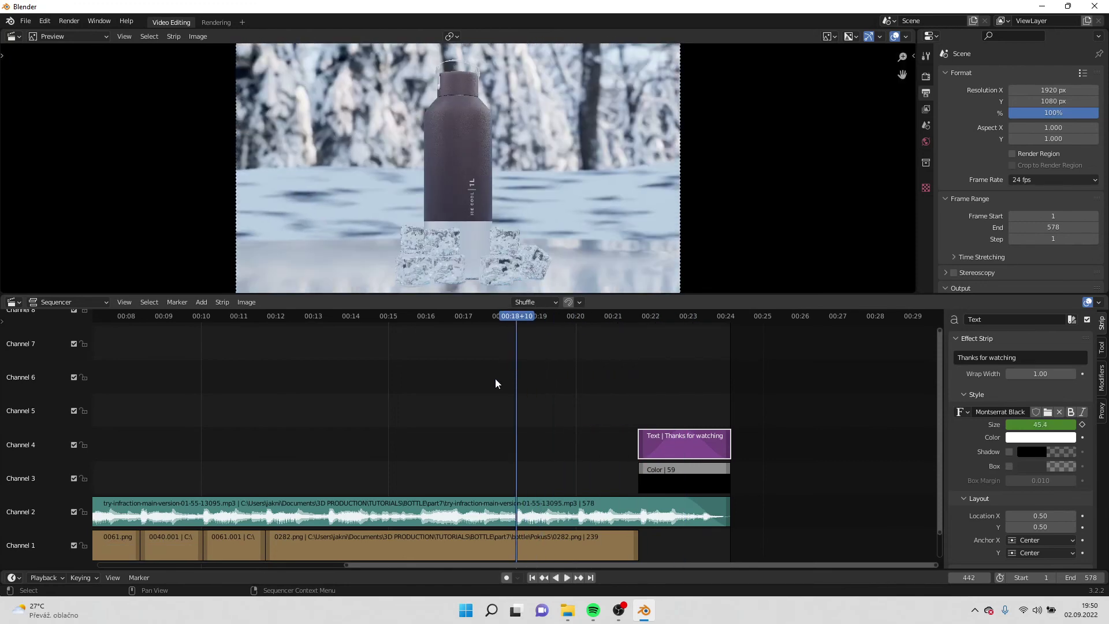
click(568, 578)
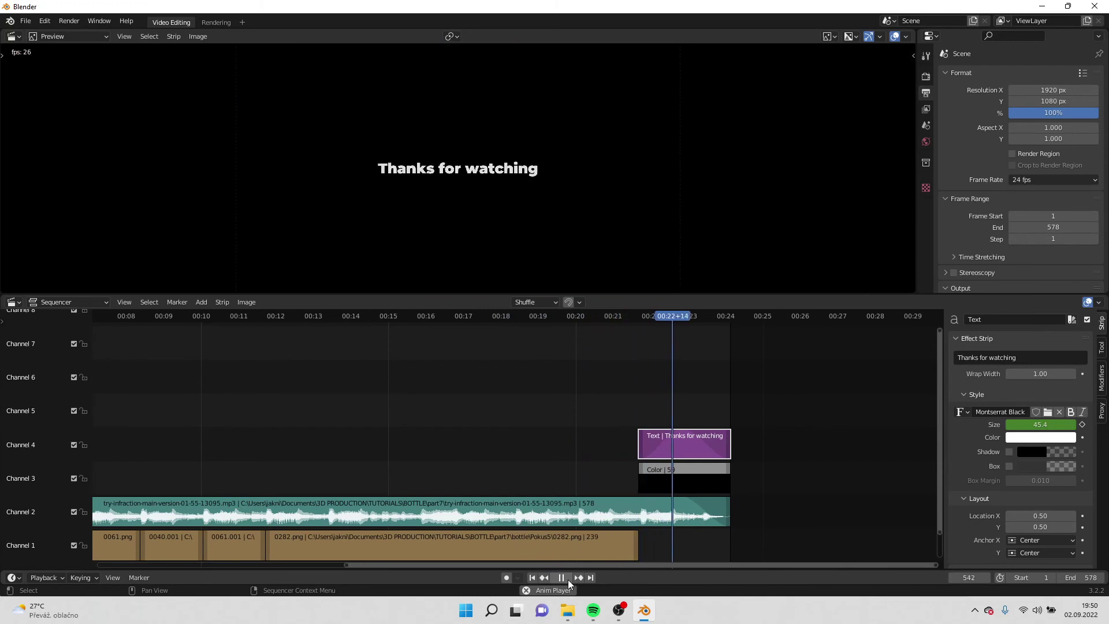
click(567, 578)
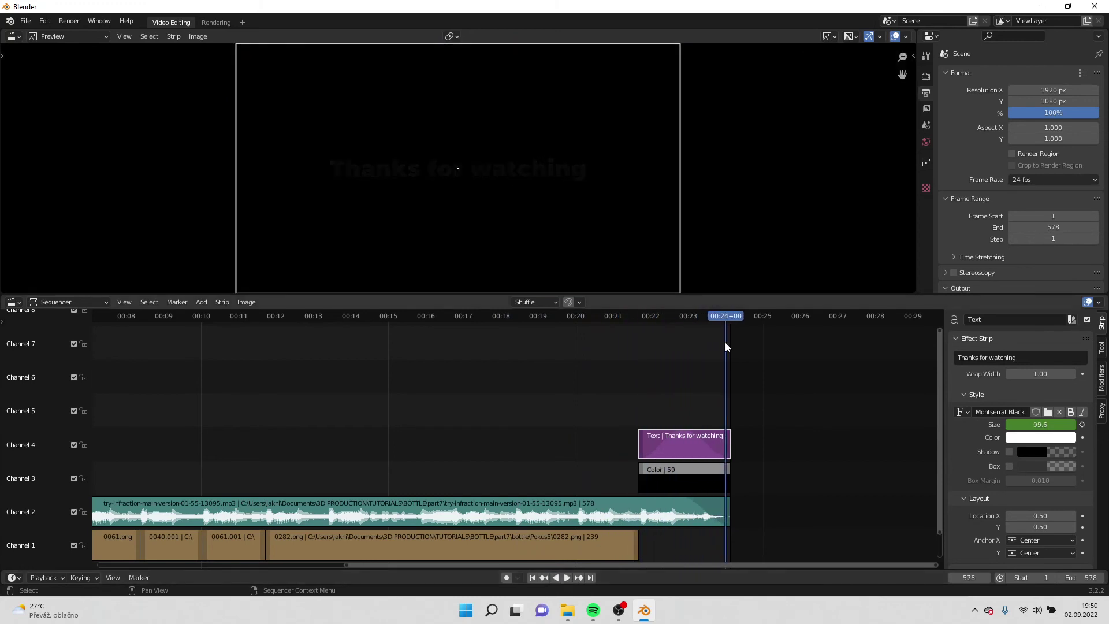
Browse to the bottle folder and accept C:\tmp\bottle\ as the render output path.
drag(723, 316, 615, 323)
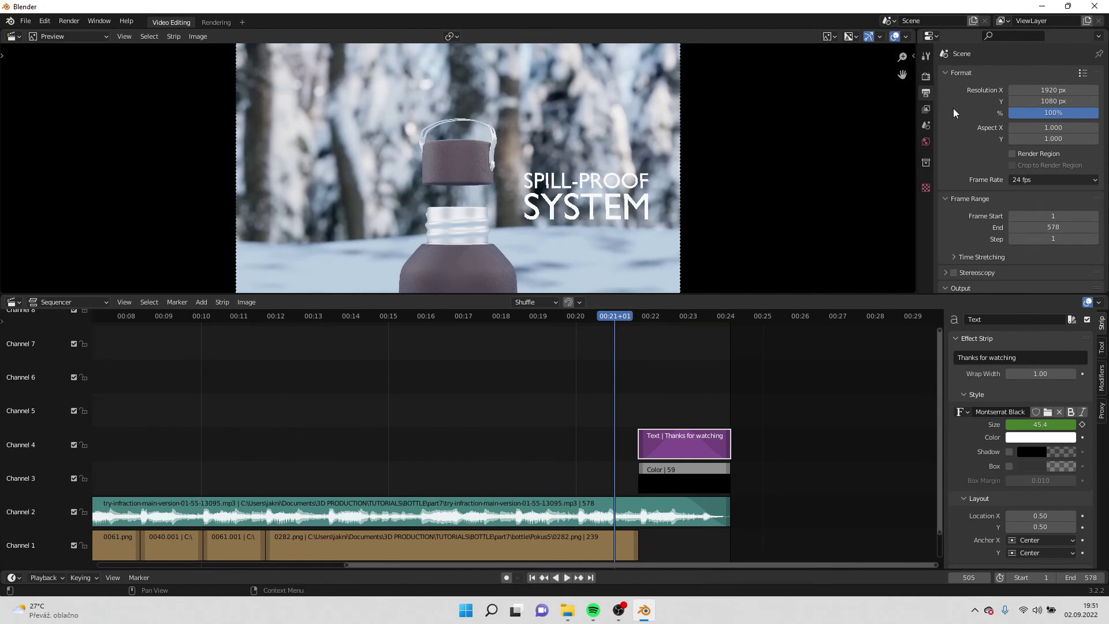
scroll(1017, 180, down, 6)
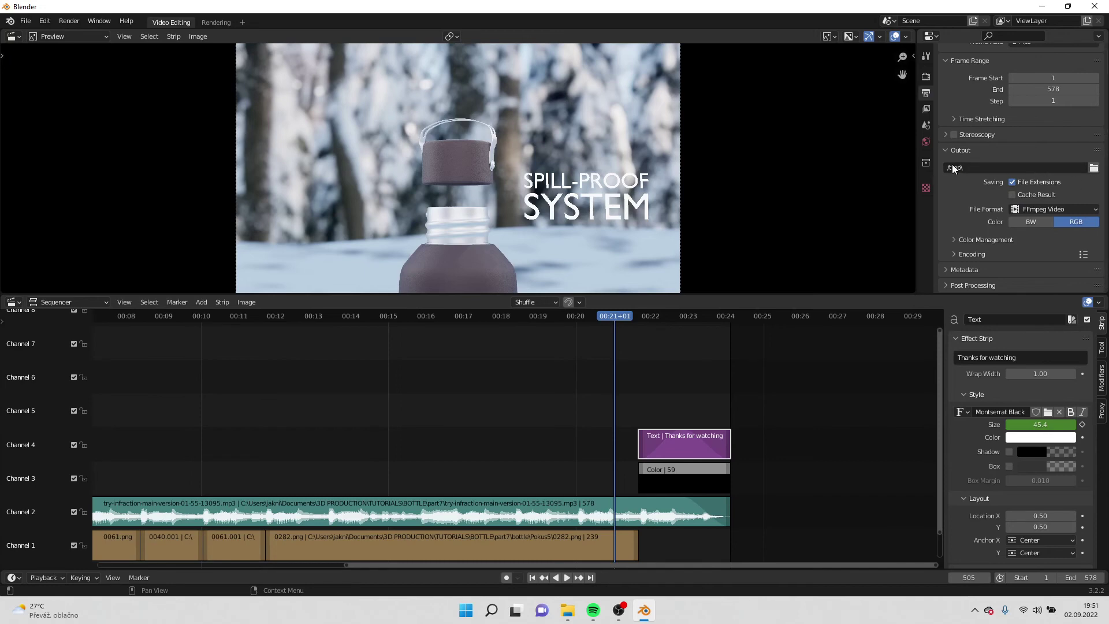
click(1093, 169)
click(447, 266)
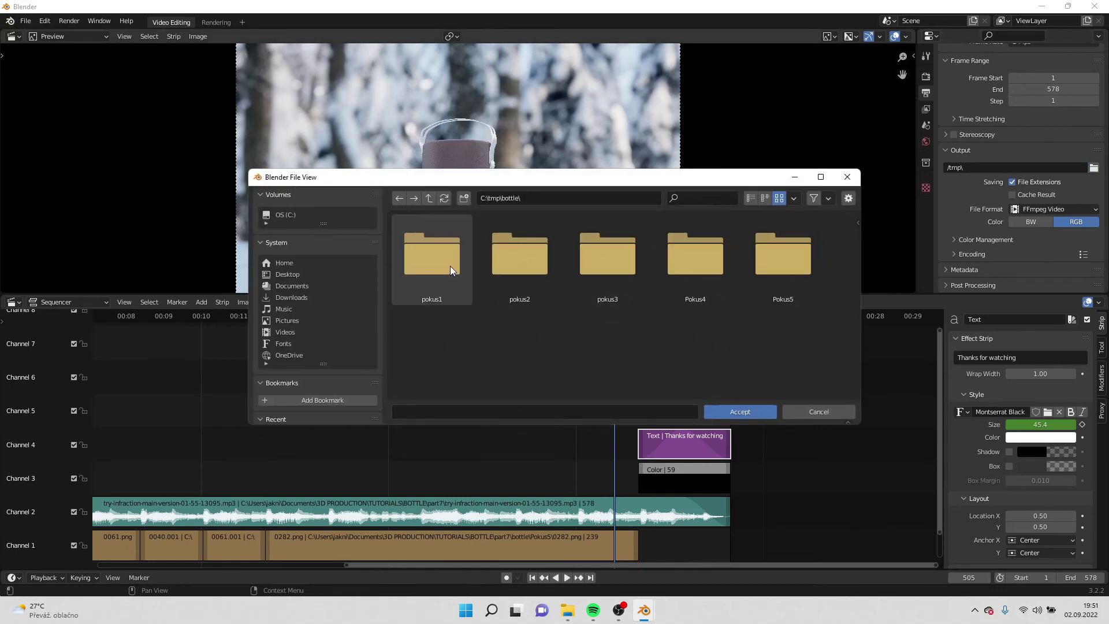
click(748, 411)
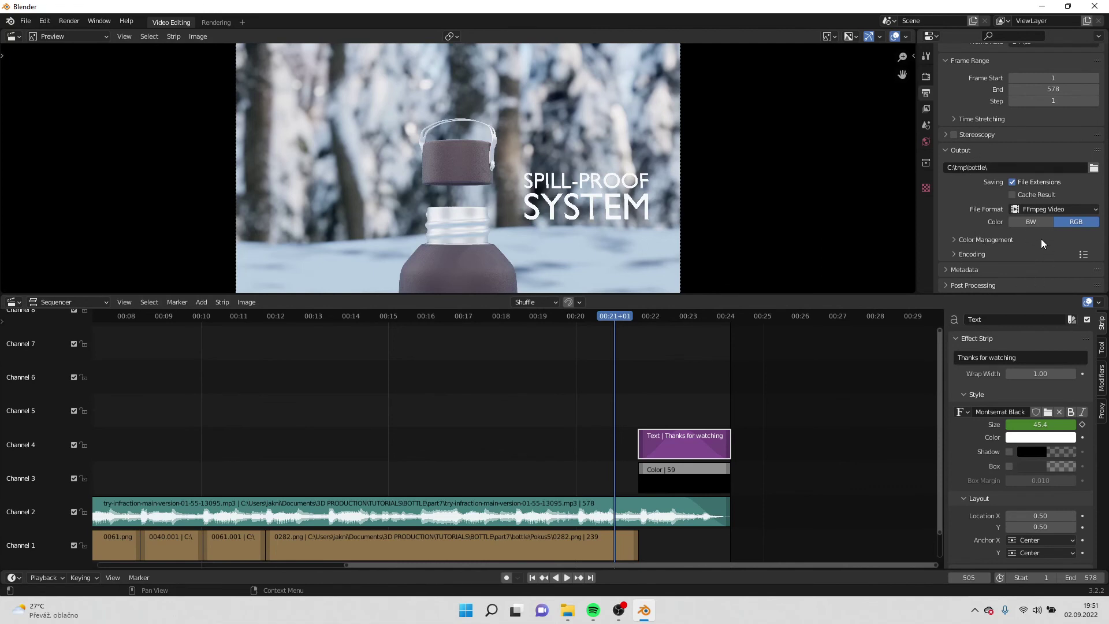
Render the full 578-frame edit as an FFmpeg video animation into C:\tmp\bottle\.
click(69, 22)
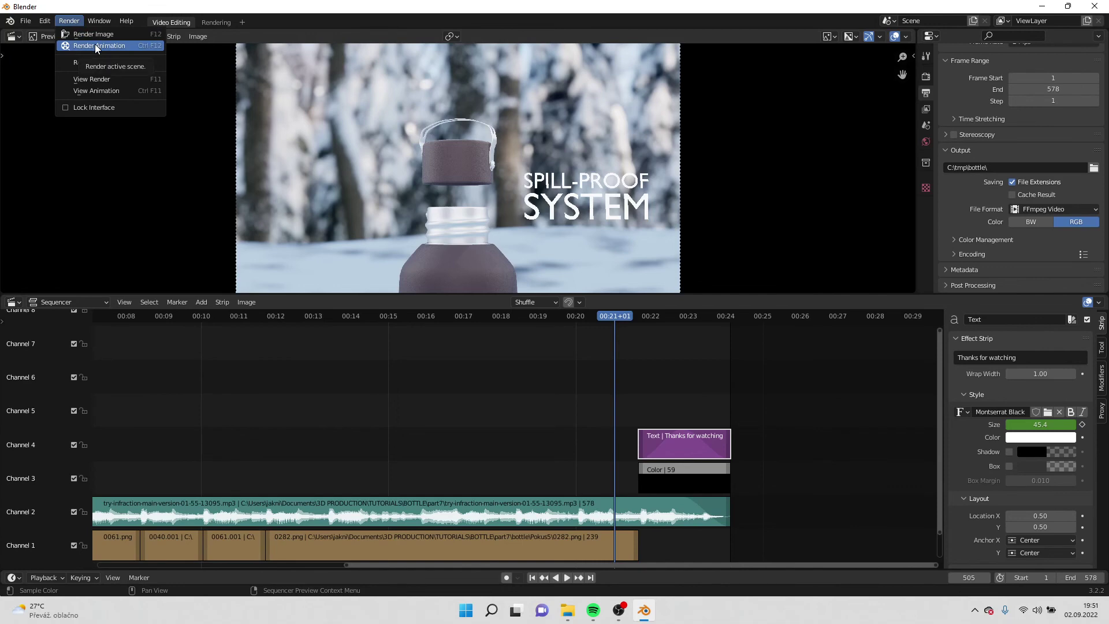